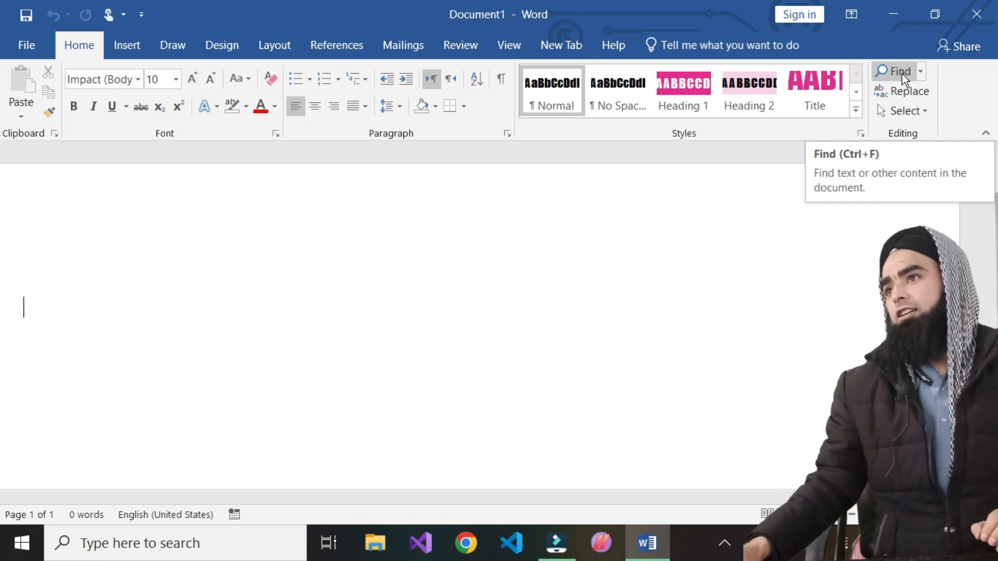
# Step: Enter the sample-text formula =rand(12,5) in the blank document
pyautogui.click(359, 335)
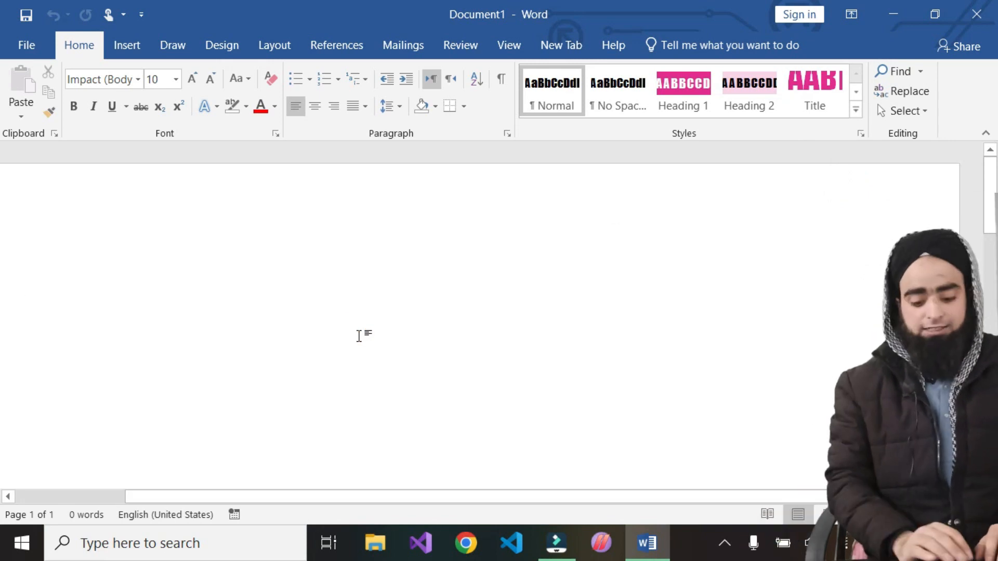
pyautogui.write('=')
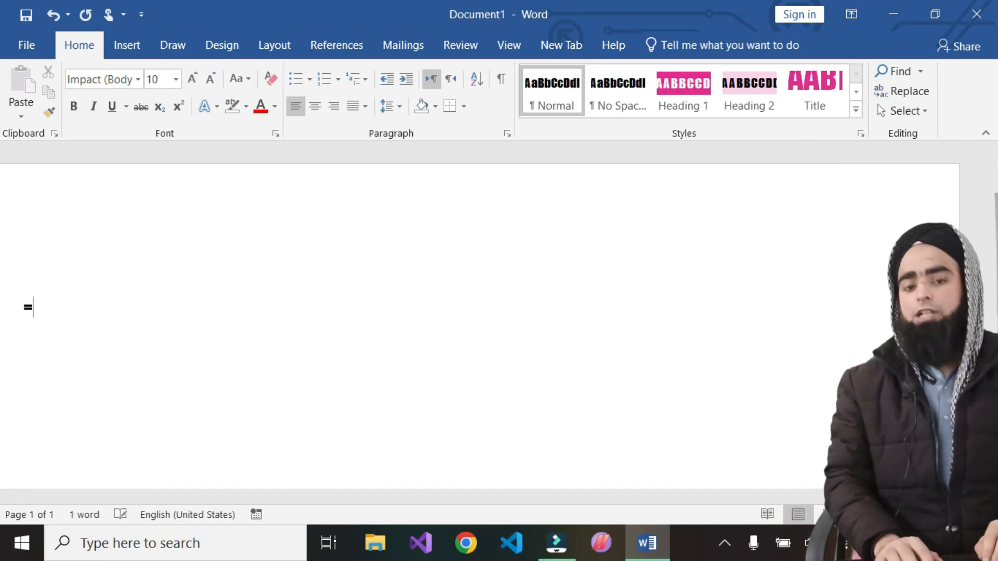
pyautogui.write('rand')
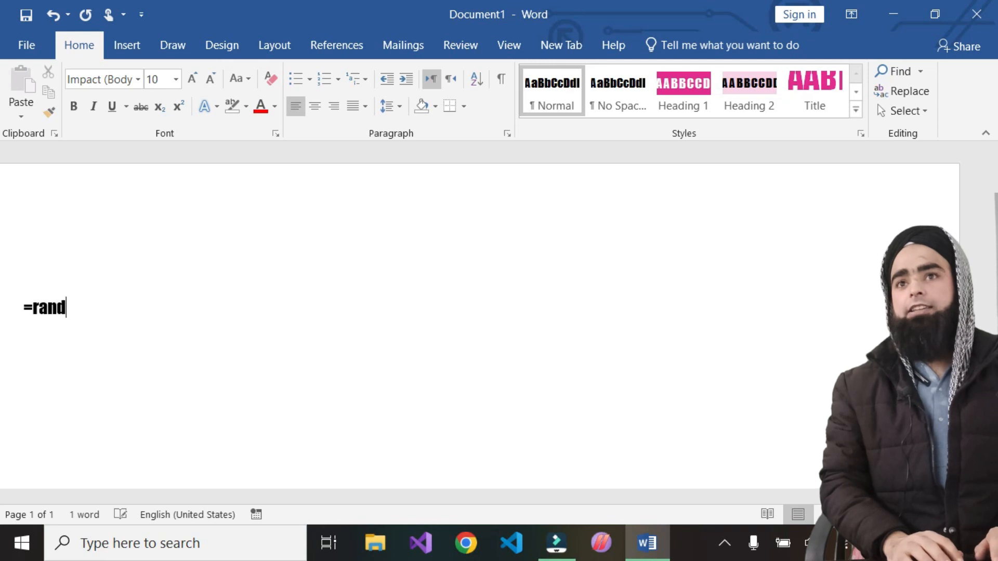
pyautogui.write('(')
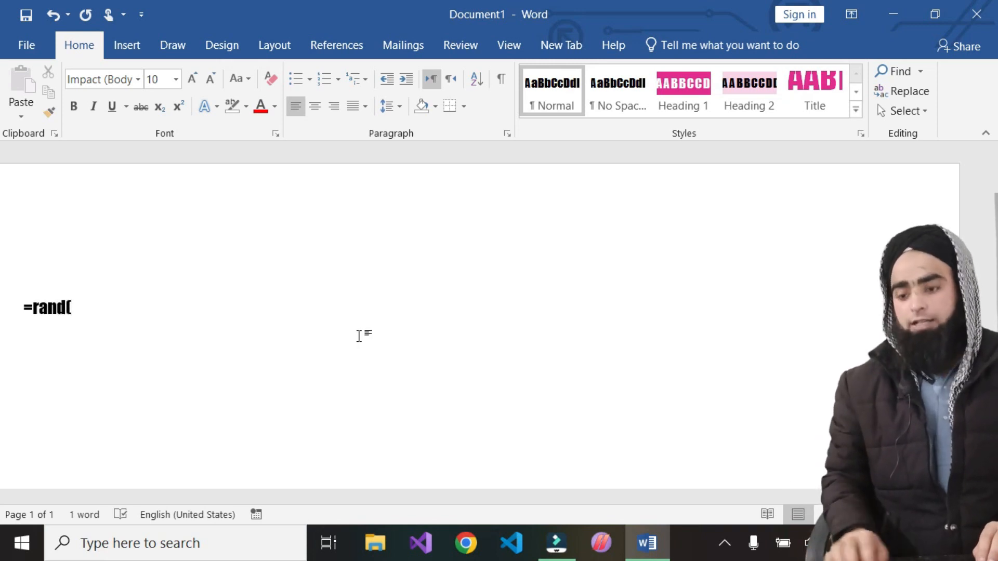
pyautogui.write('12m5')
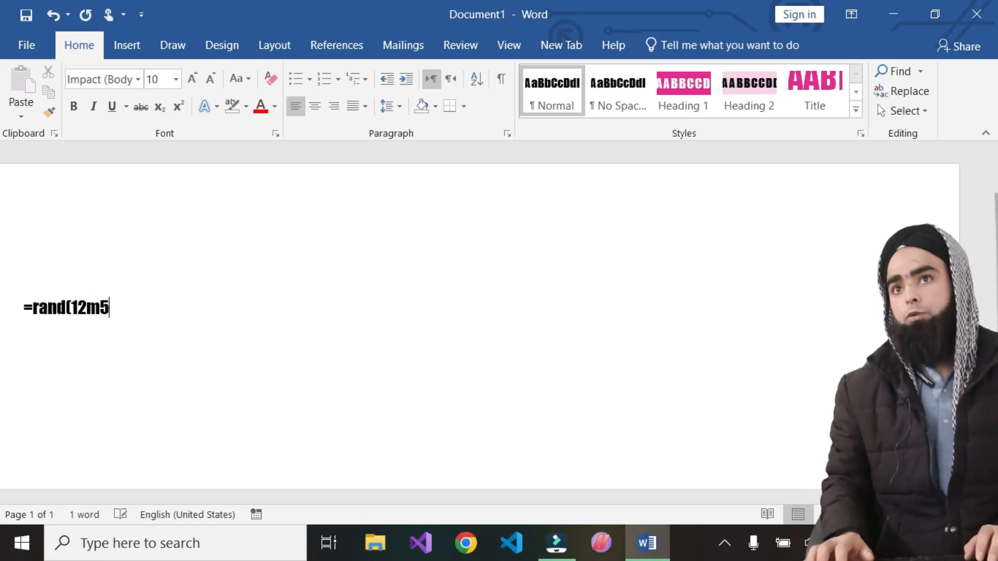
pyautogui.press('BackSpace')
pyautogui.press('BackSpace')
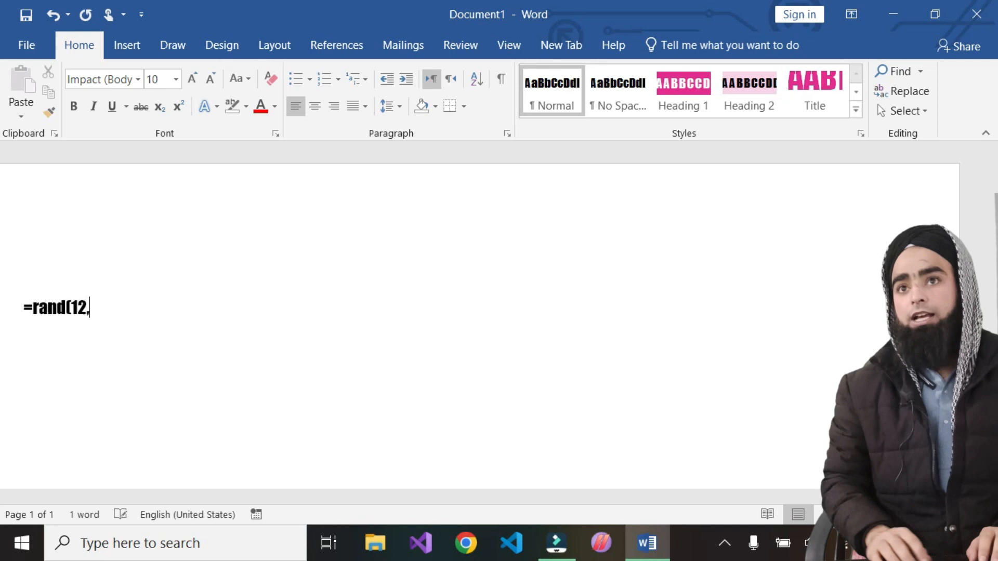
pyautogui.write(',5)')
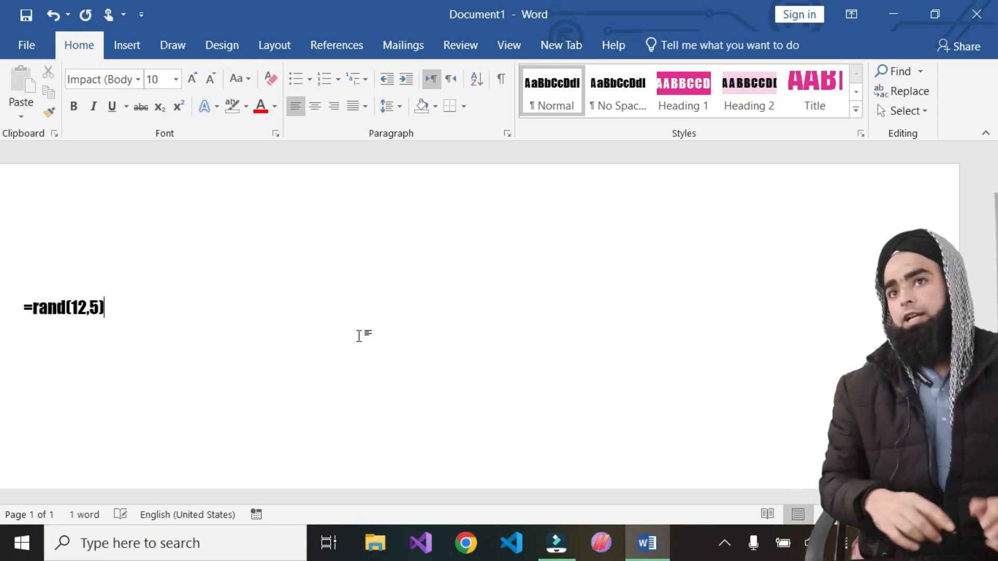
# Step: Format the whole =rand(12,5) line in Centaur at 20 pt
pyautogui.hotkey('ctrl', 'a')
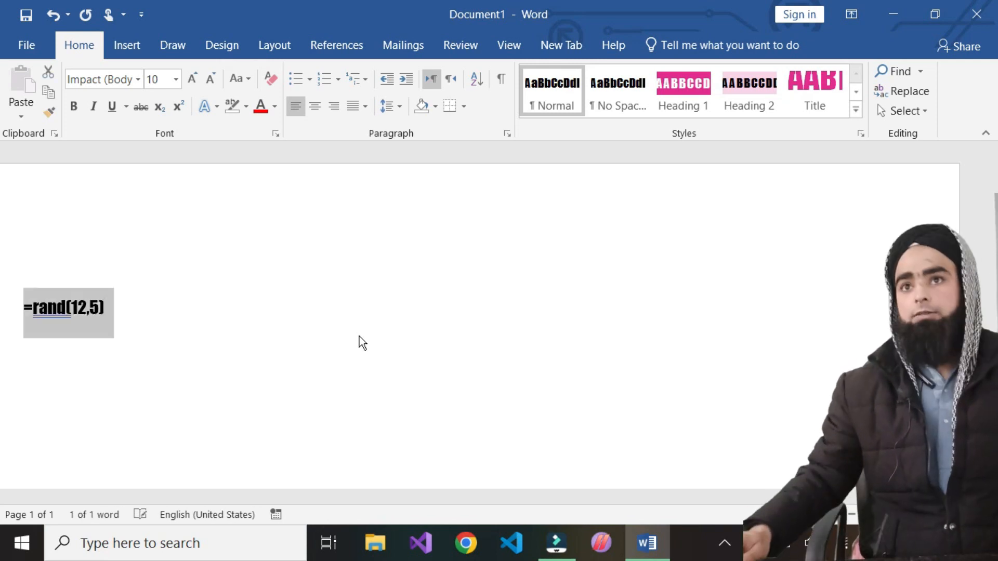
pyautogui.click(140, 86)
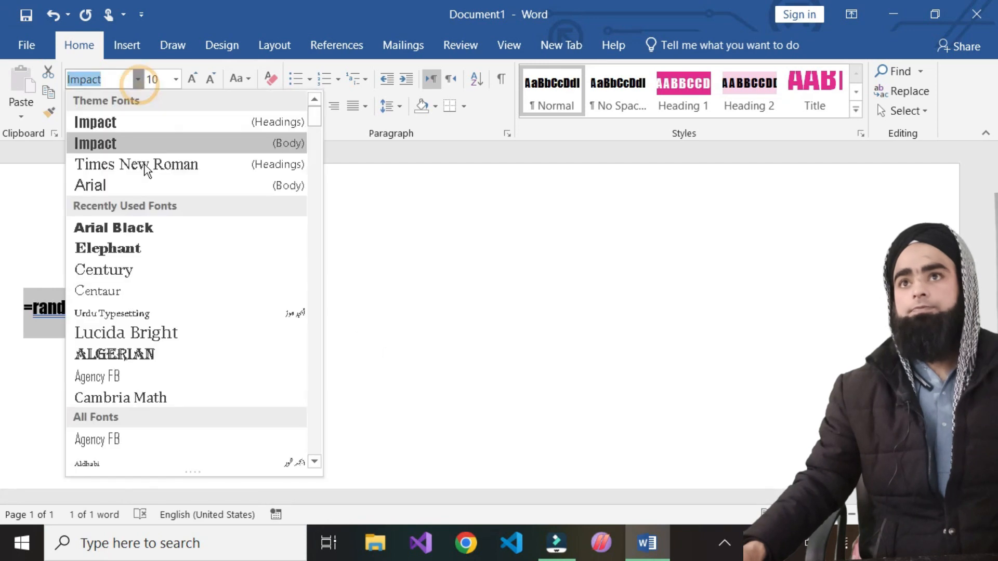
pyautogui.click(104, 292)
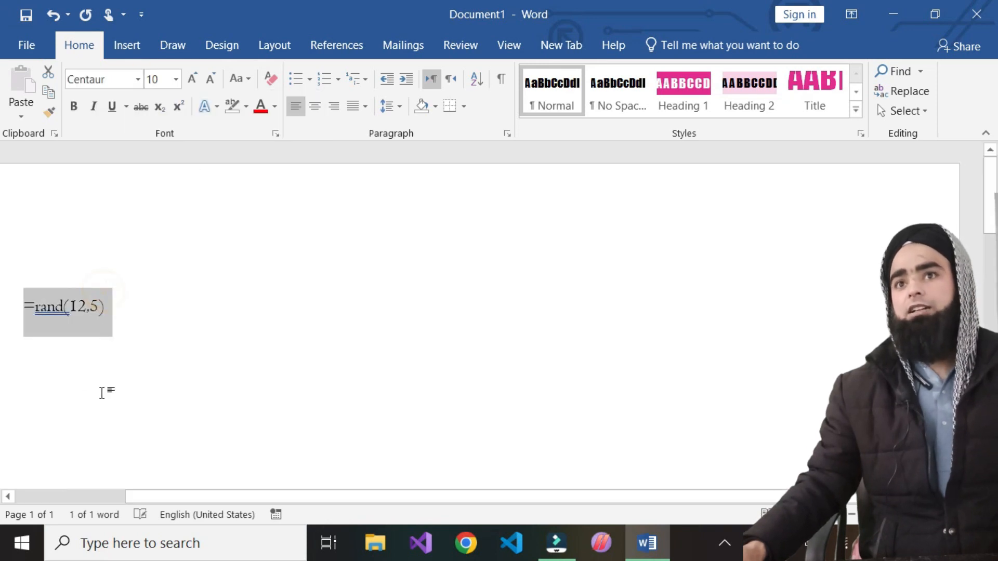
pyautogui.keyDown('ctrl'); pyautogui.scroll(5, 111, 350); pyautogui.keyUp('ctrl')
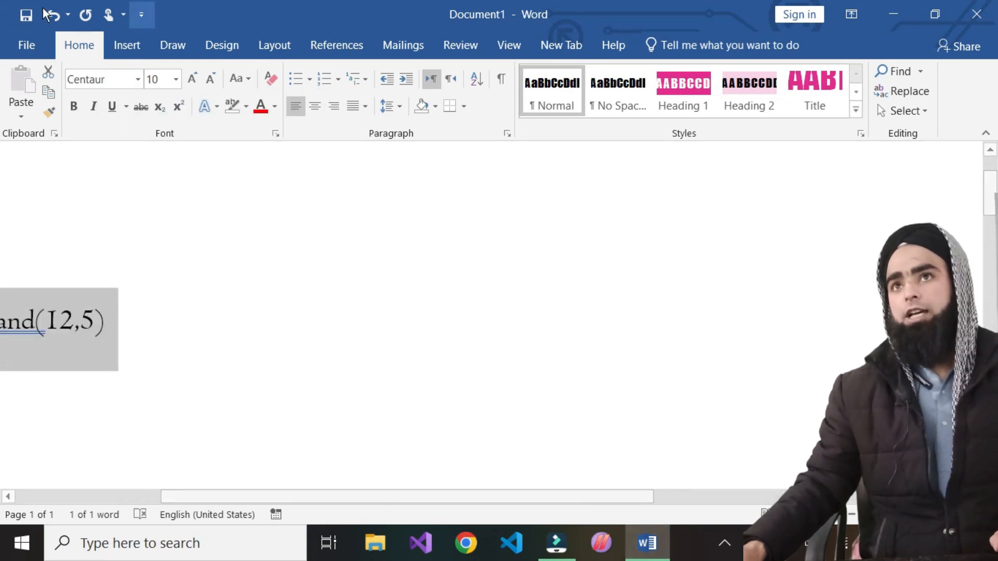
pyautogui.click(192, 78)
pyautogui.click(192, 78)
pyautogui.click(193, 78)
pyautogui.click(192, 78)
pyautogui.click(192, 78)
pyautogui.click(192, 78)
pyautogui.keyDown('ctrl'); pyautogui.scroll(-2, 338, 375); pyautogui.keyUp('ctrl')
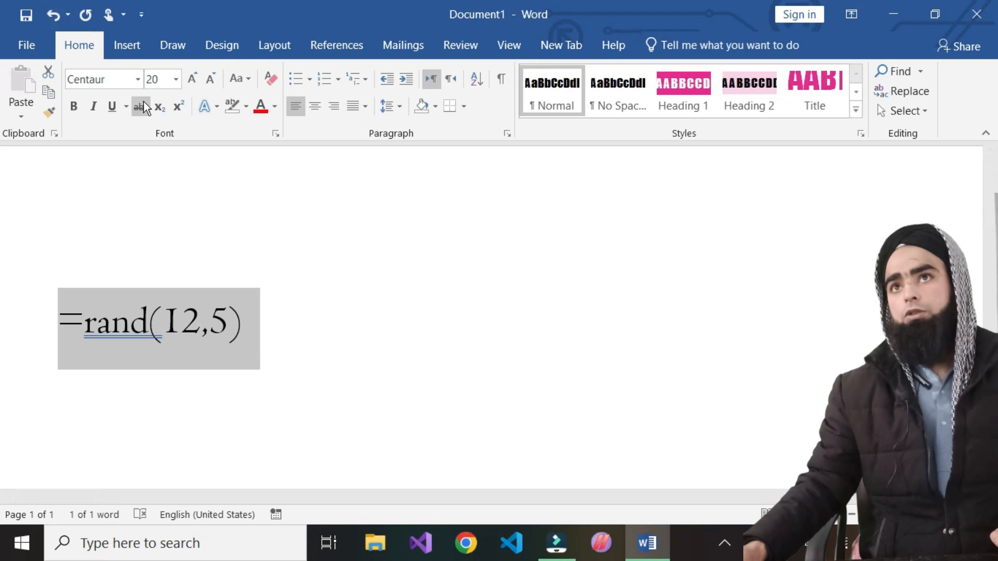
# Step: Change the formula's font to the Arial body font and run it to generate the sample paragraphs
pyautogui.click(137, 79)
pyautogui.click(91, 185)
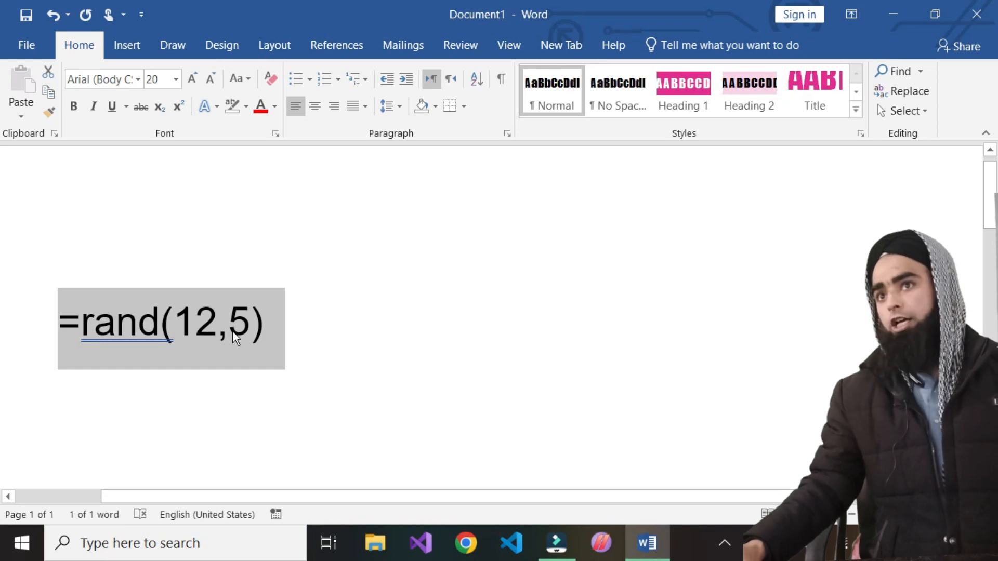
pyautogui.click(263, 324)
pyautogui.press('Return')
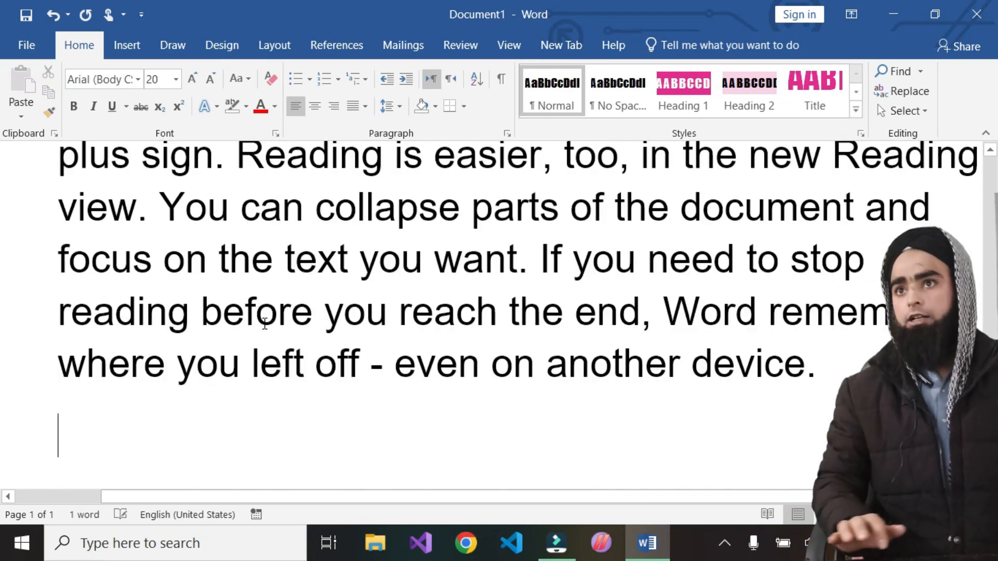
# Step: Look through the generated sample text from the end of the document back to the first page
pyautogui.scroll(-20, 265, 324)
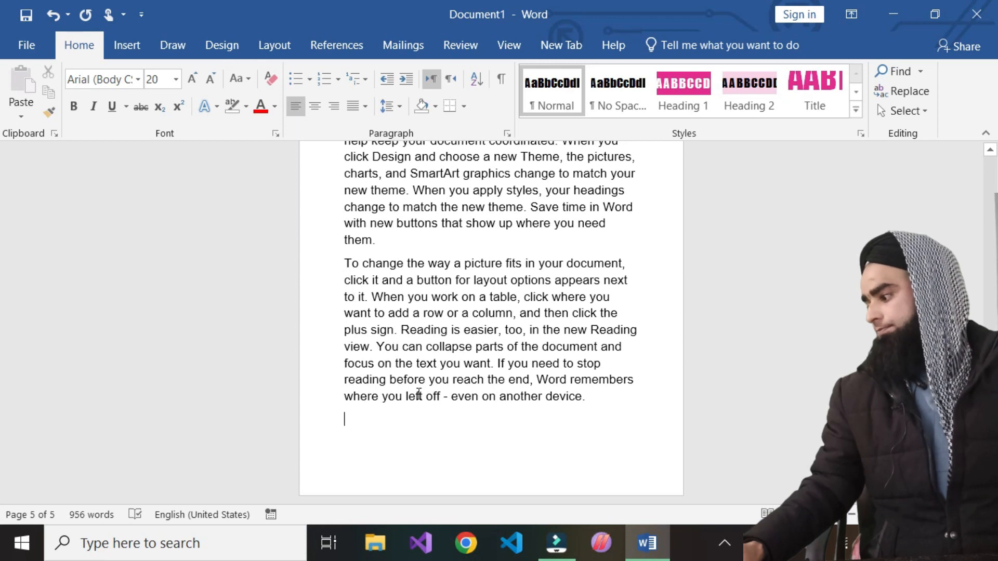
pyautogui.scroll(10, 438, 347)
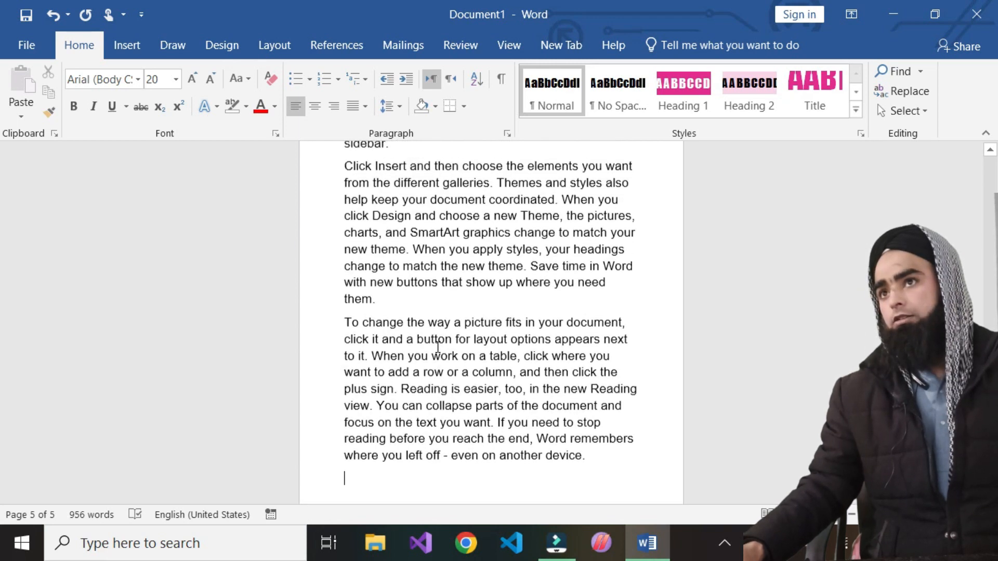
pyautogui.scroll(10, 438, 347)
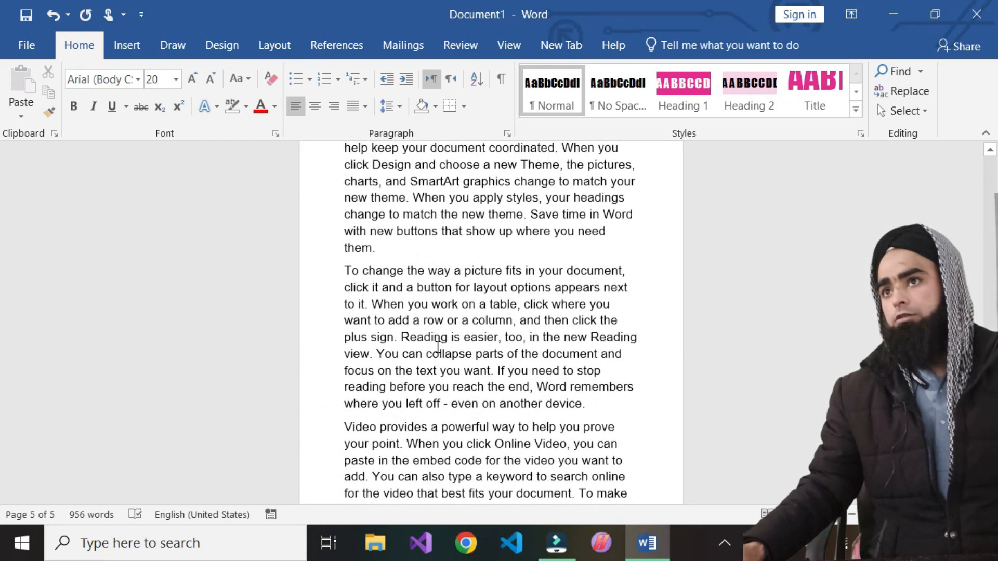
pyautogui.scroll(12, 438, 347)
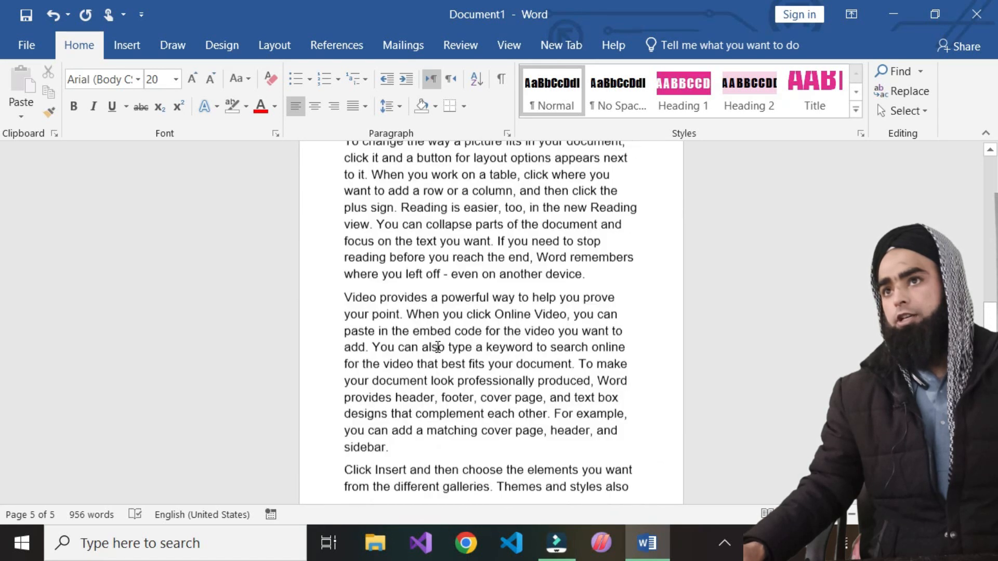
pyautogui.scroll(12, 438, 347)
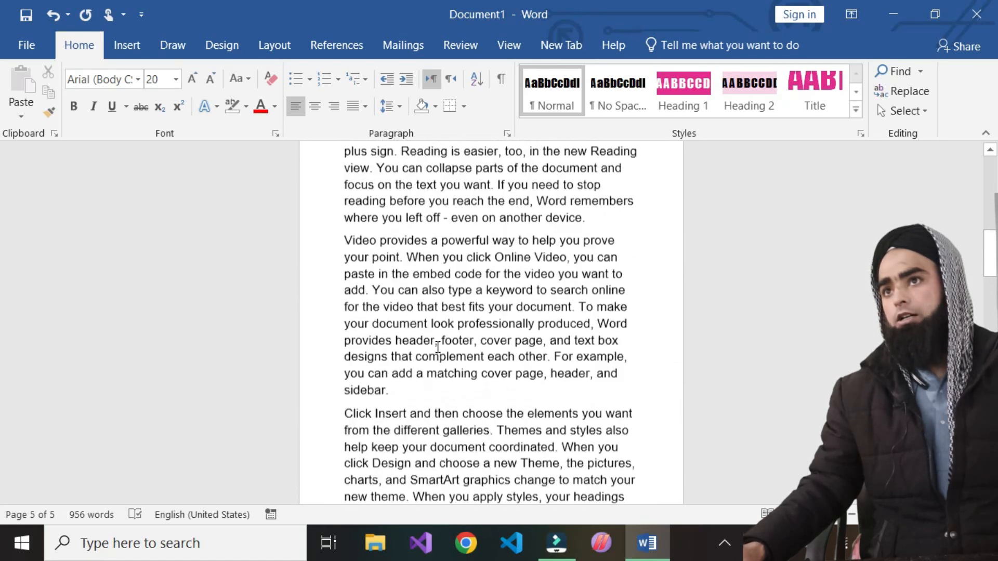
pyautogui.scroll(8, 438, 347)
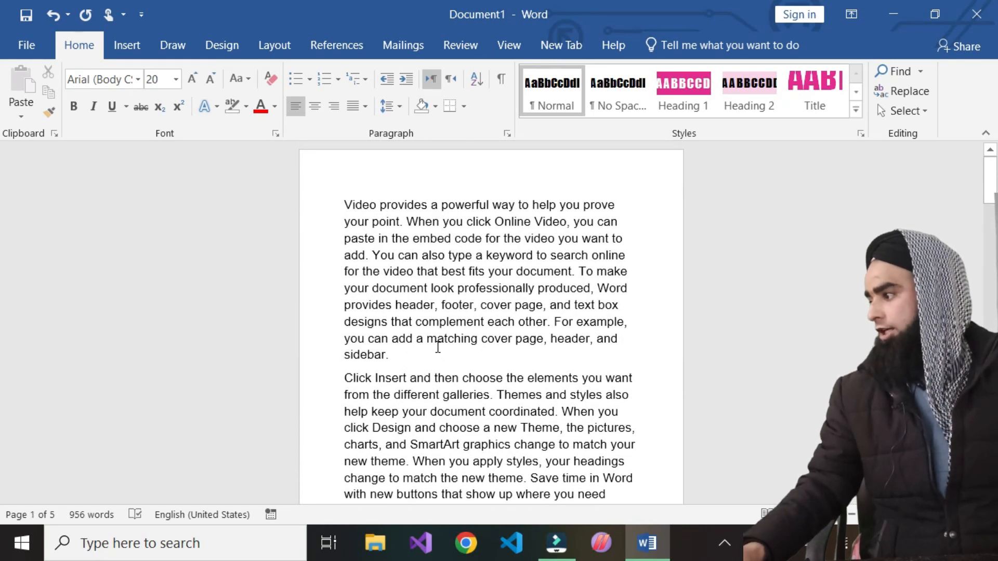
# Step: Examine the first two generated paragraphs on page 1 at a larger magnification
pyautogui.keyDown('ctrl'); pyautogui.scroll(5, 517, 378); pyautogui.keyUp('ctrl')
pyautogui.keyDown('ctrl'); pyautogui.scroll(2, 518, 377); pyautogui.keyUp('ctrl')
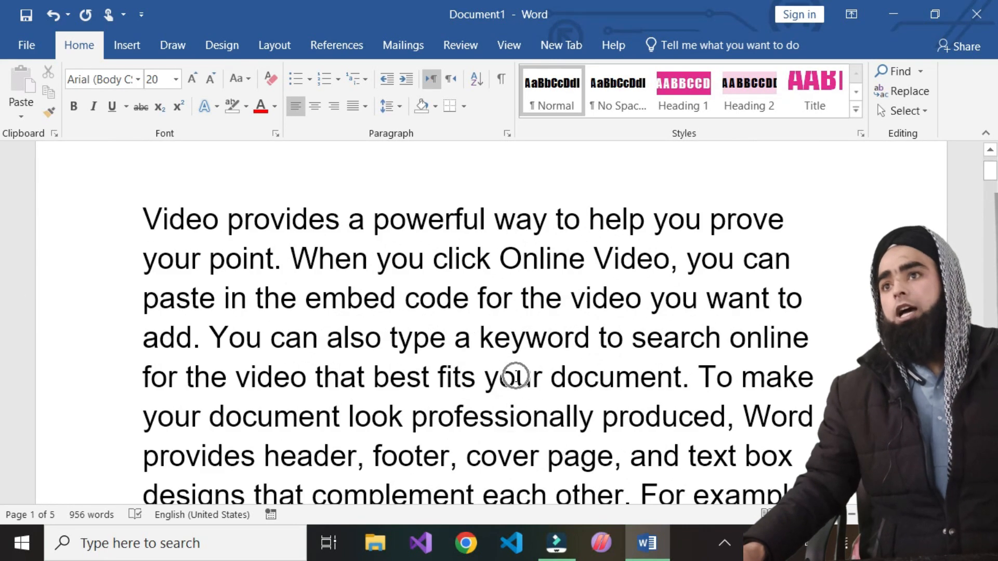
pyautogui.scroll(-5, 427, 427)
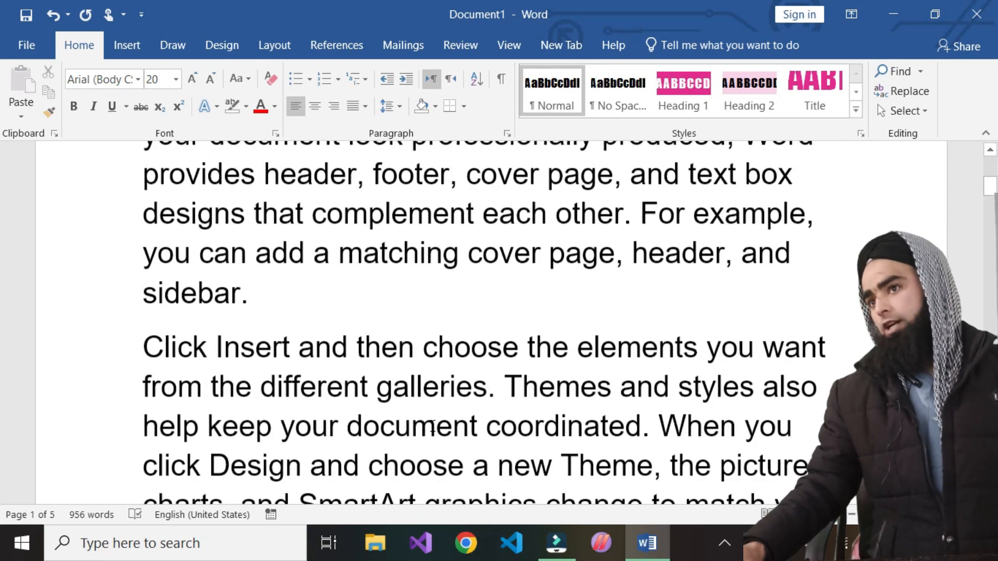
pyautogui.scroll(4, 427, 426)
pyautogui.scroll(3, 426, 426)
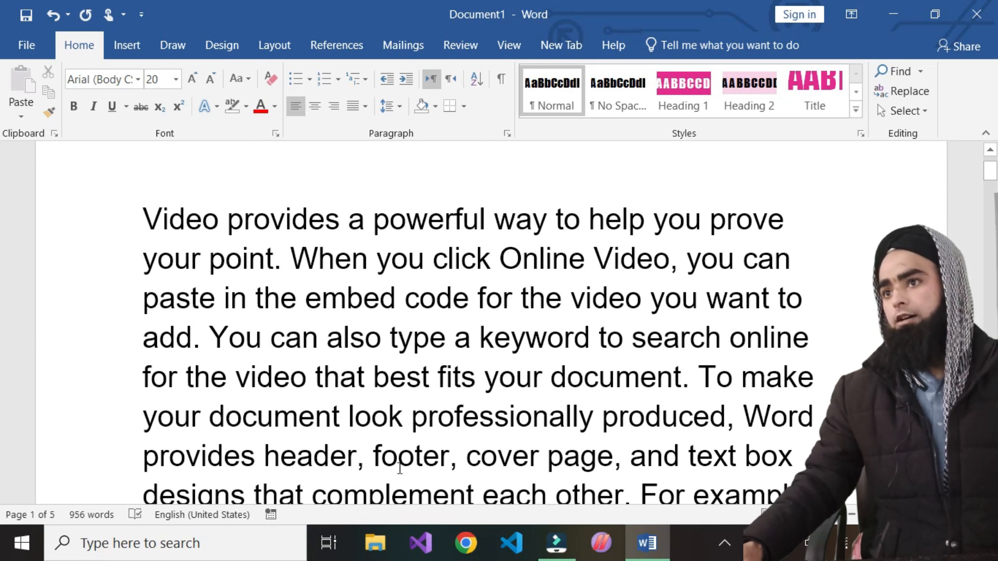
pyautogui.scroll(-1, 572, 456)
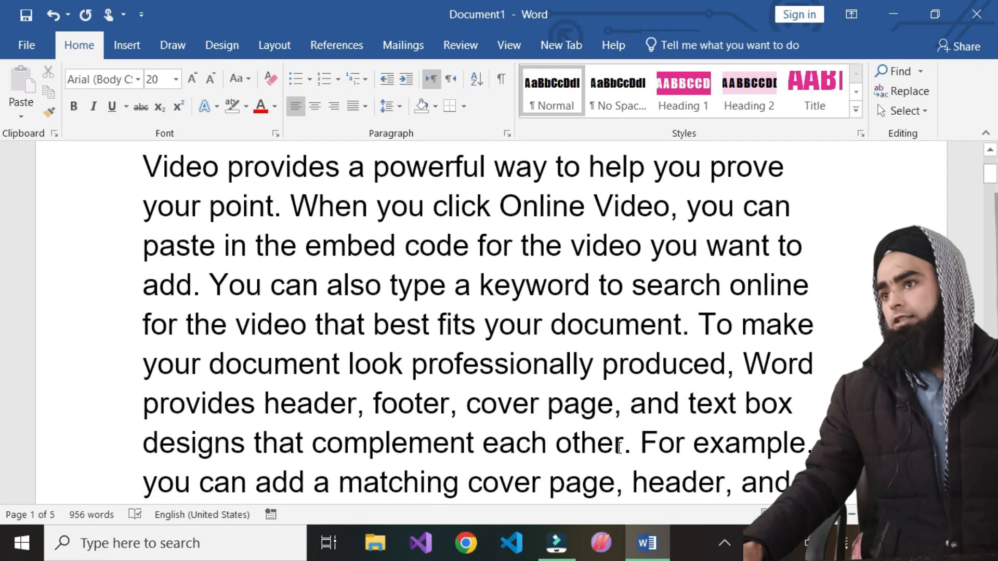
pyautogui.scroll(-1, 733, 442)
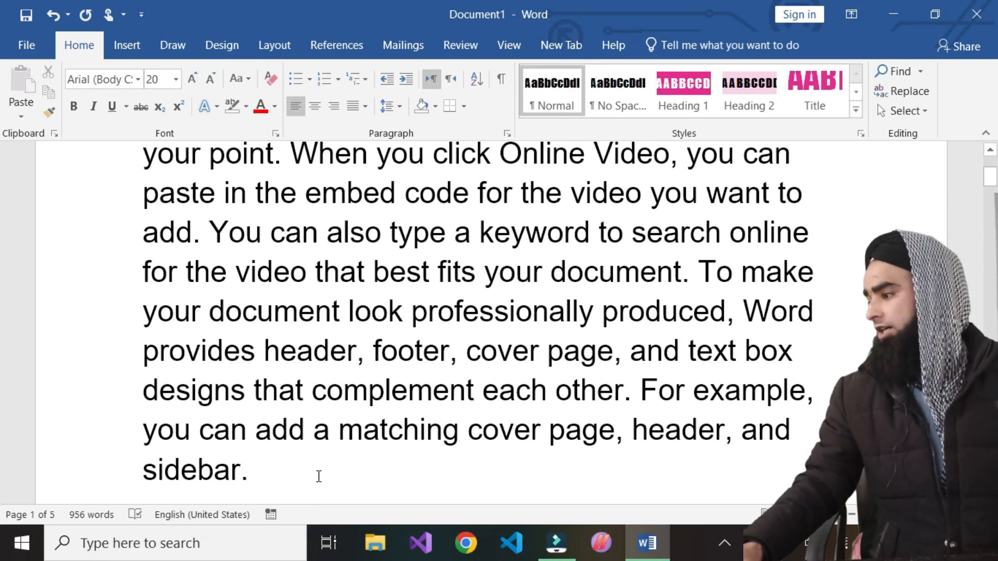
pyautogui.scroll(-6, 318, 476)
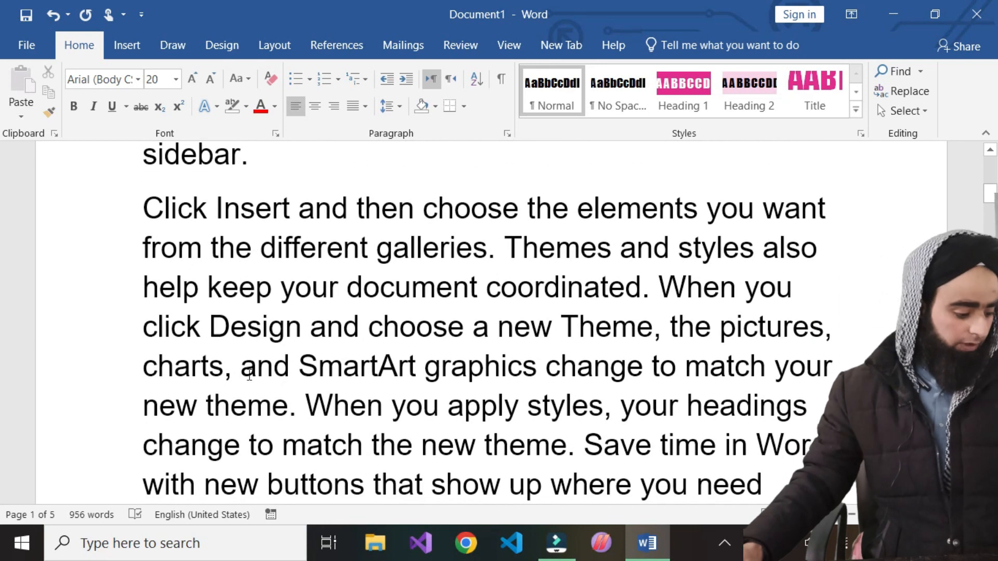
pyautogui.scroll(4, 308, 290)
pyautogui.scroll(4, 307, 290)
pyautogui.scroll(-2, 508, 401)
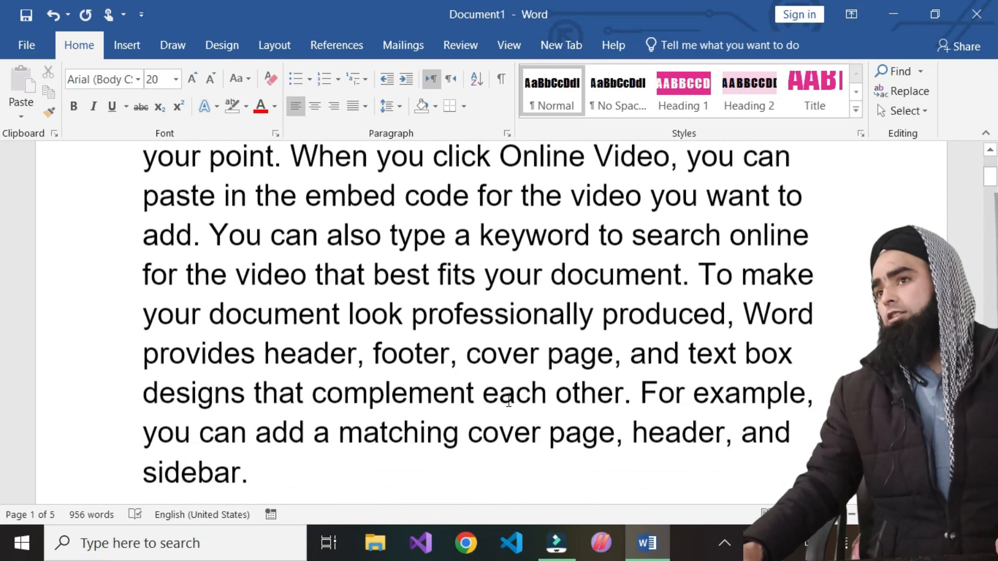
pyautogui.keyDown('ctrl'); pyautogui.scroll(-3, 508, 400); pyautogui.keyUp('ctrl')
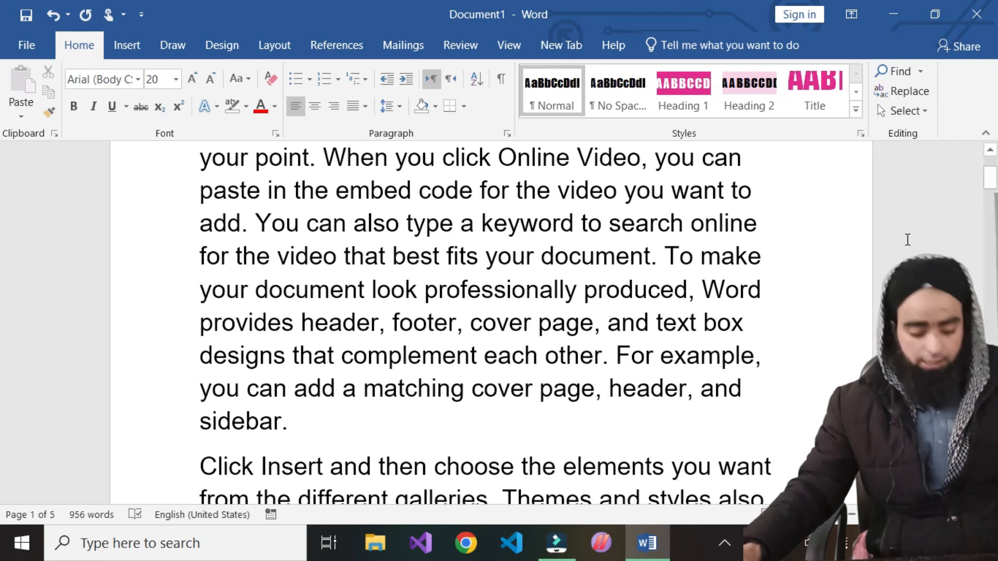
# Step: Search the document for the word "your" and go to the first match, in the opening paragraph
pyautogui.hotkey('ctrl', 'f')
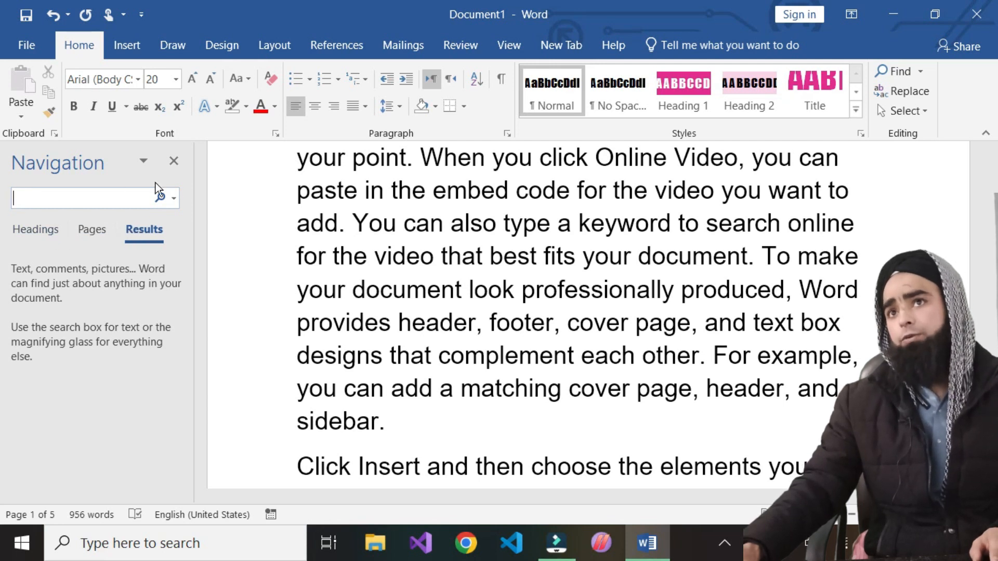
pyautogui.click(173, 162)
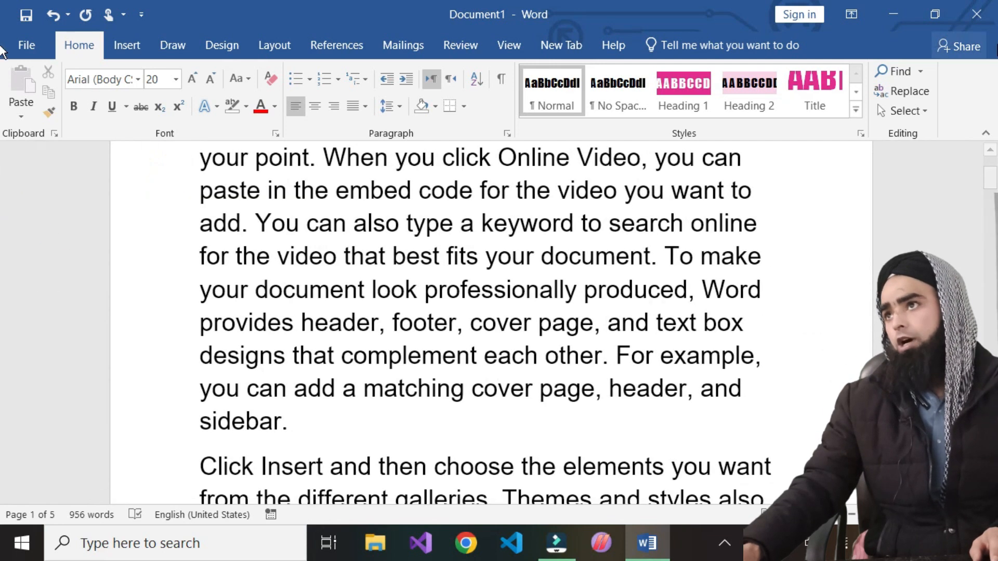
pyautogui.click(918, 73)
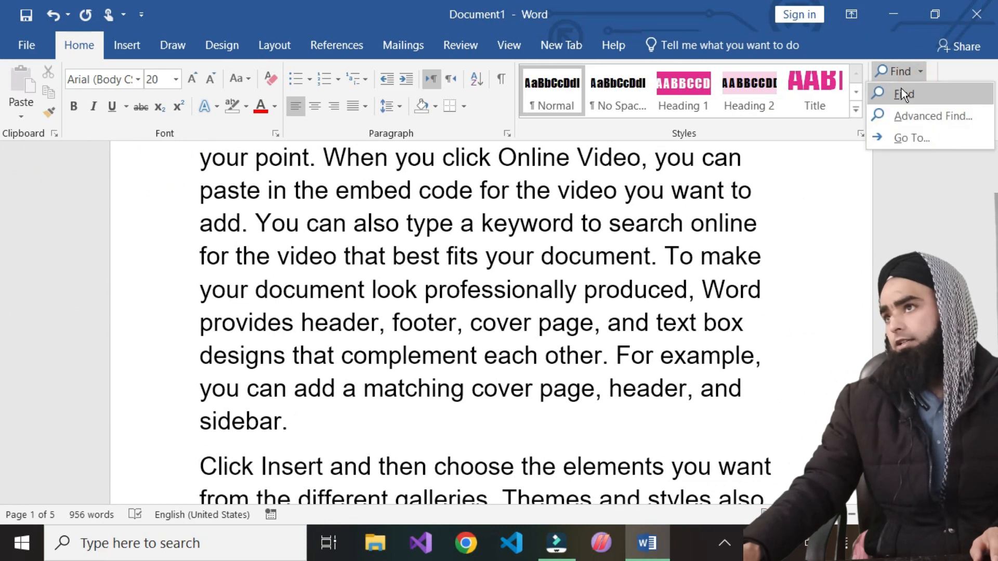
pyautogui.click(904, 93)
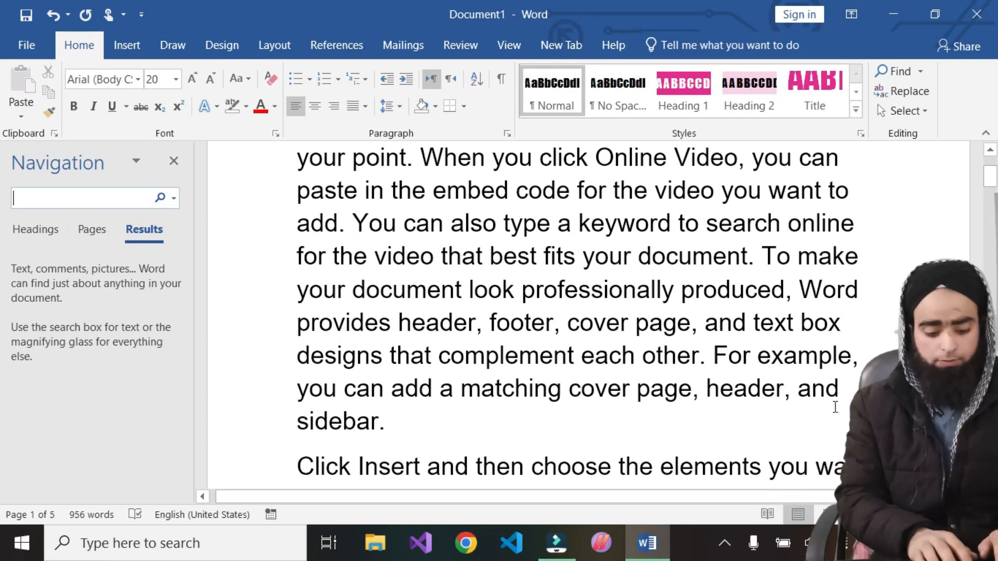
pyautogui.write('your')
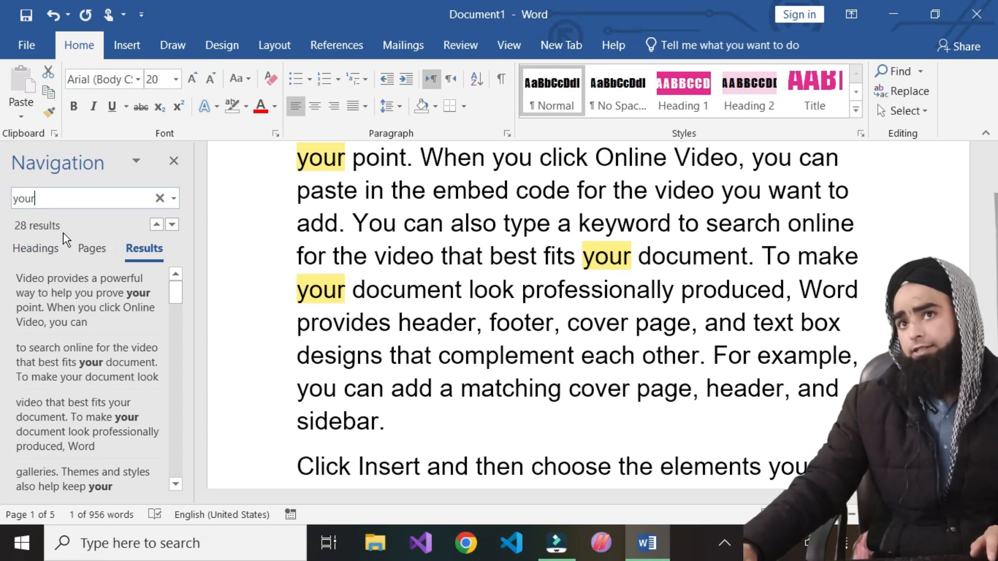
pyautogui.click(80, 294)
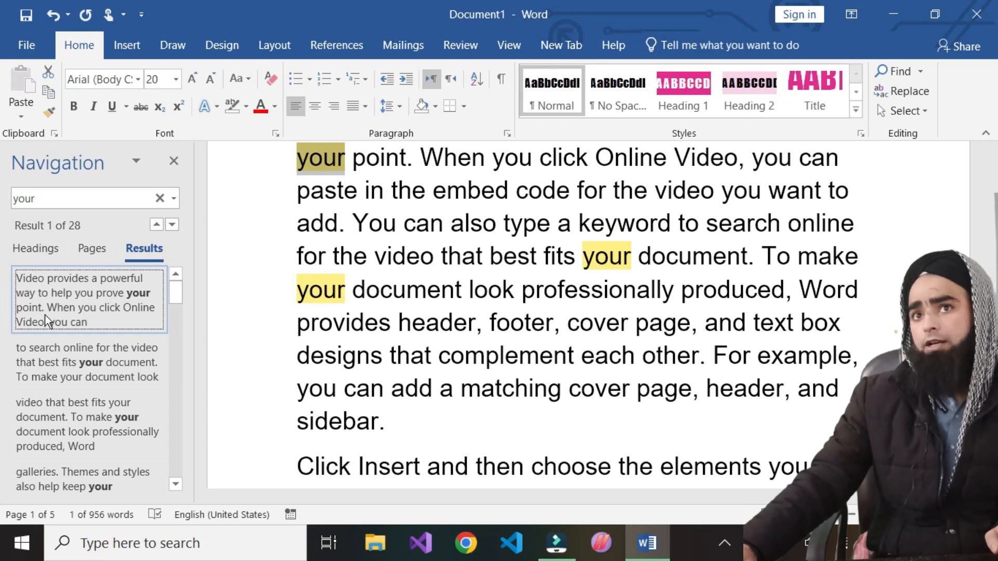
pyautogui.scroll(1, 354, 177)
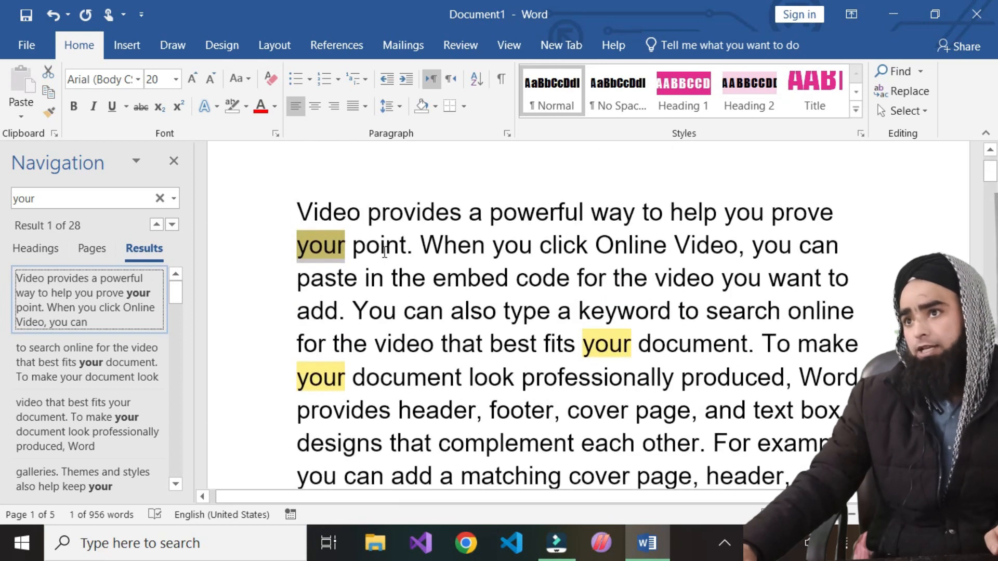
# Step: Look through the highlighted matches of "your" in the document from page 1 to page 5
pyautogui.scroll(-4, 631, 400)
pyautogui.scroll(-15, 634, 400)
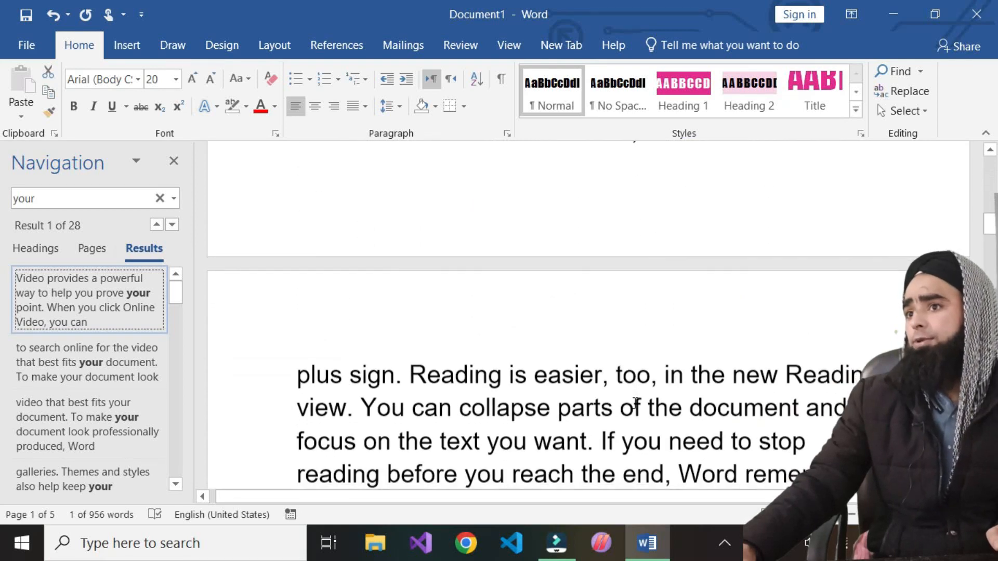
pyautogui.scroll(-15, 634, 404)
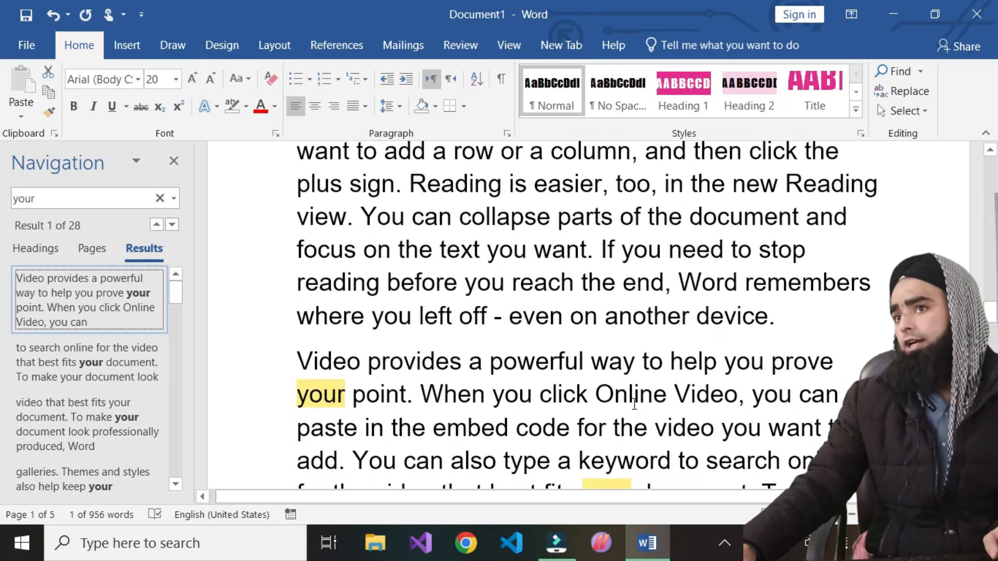
pyautogui.scroll(-10, 610, 409)
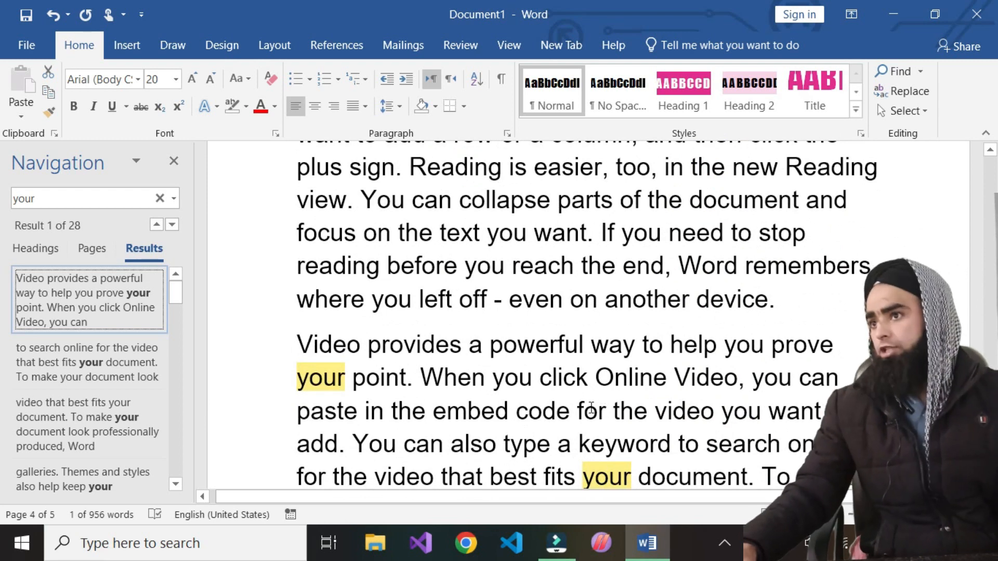
pyautogui.scroll(-15, 502, 399)
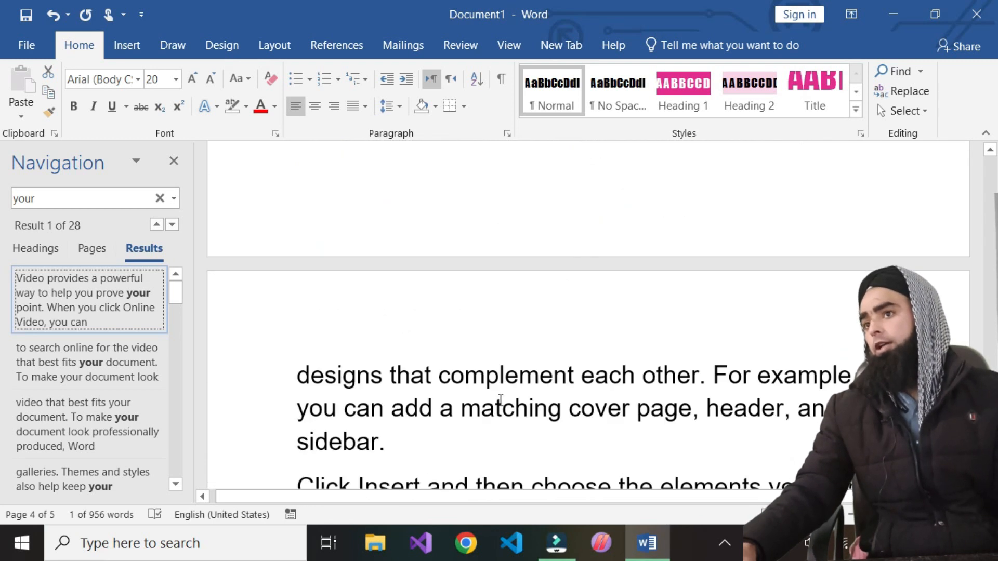
pyautogui.scroll(-5, 501, 401)
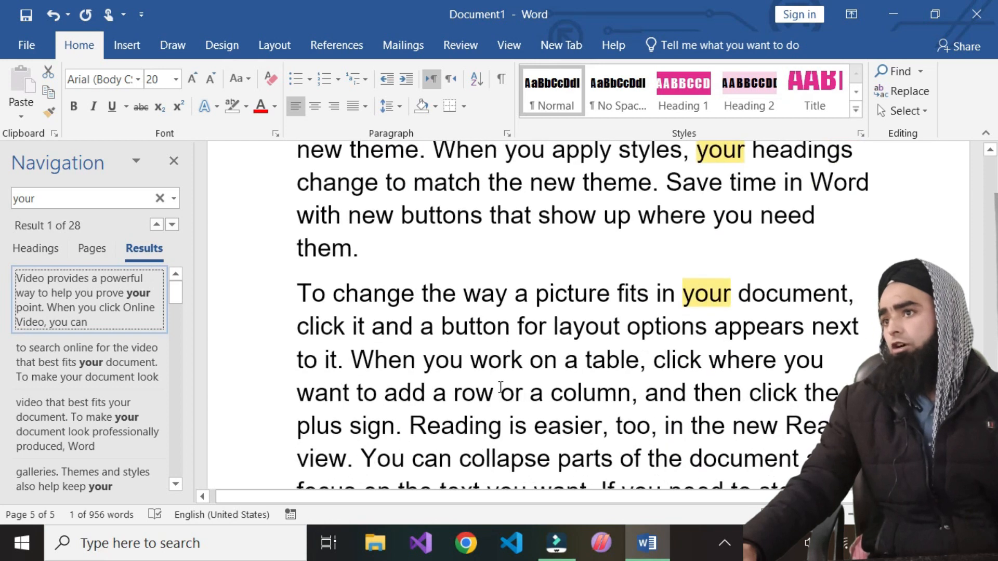
pyautogui.scroll(15, 520, 317)
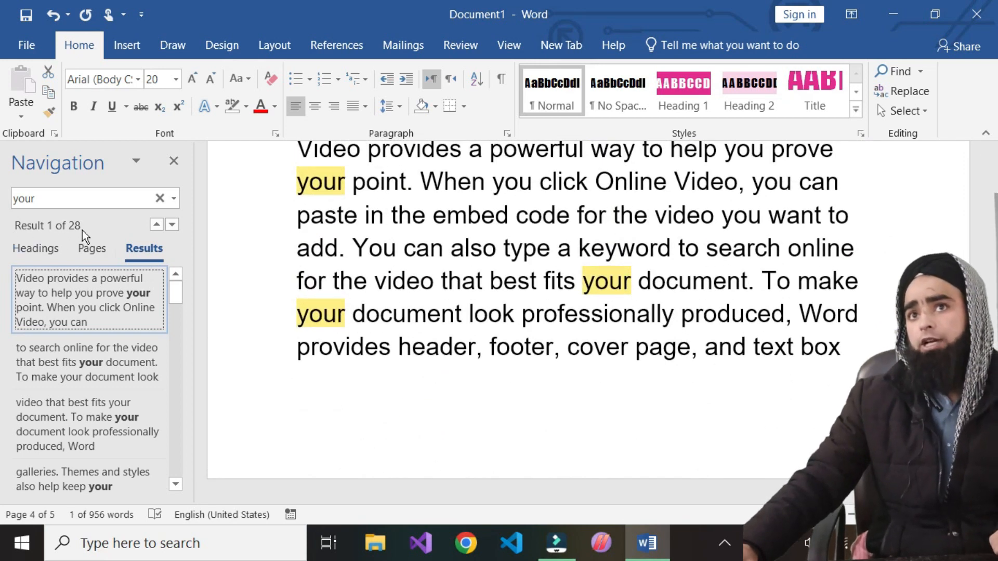
# Step: Go to the "help keep your document coordinated" match on page 5 and look over the list of search results
pyautogui.scroll(-15, 99, 375)
pyautogui.click(88, 416)
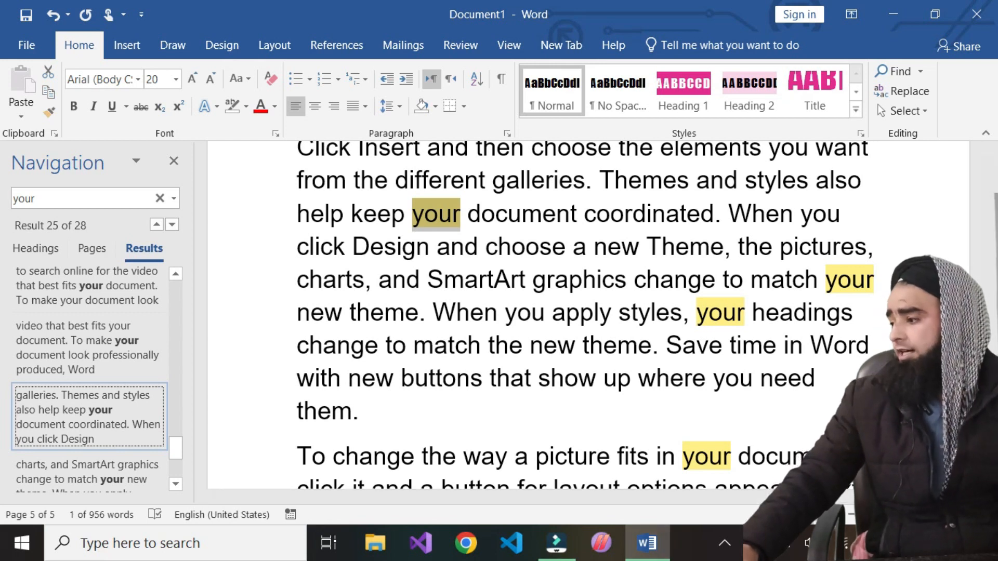
pyautogui.scroll(-3, 82, 362)
pyautogui.scroll(2, 82, 363)
pyautogui.scroll(-1, 83, 363)
pyautogui.scroll(3, 83, 363)
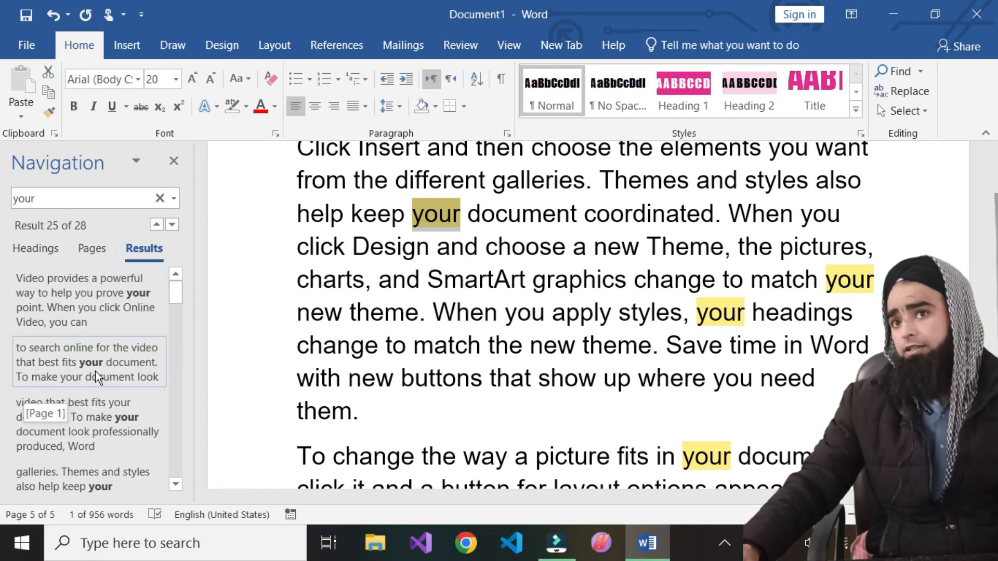
# Step: Go to the "To make your document look" match on page 1, and to the "help keep your document coordinated" match on page 2
pyautogui.click(148, 421)
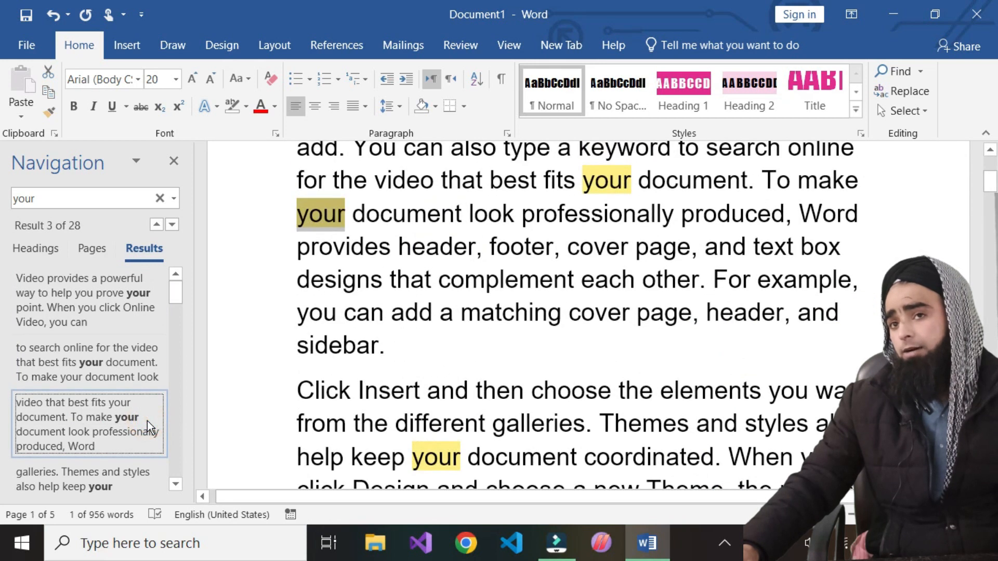
pyautogui.scroll(-2, 139, 417)
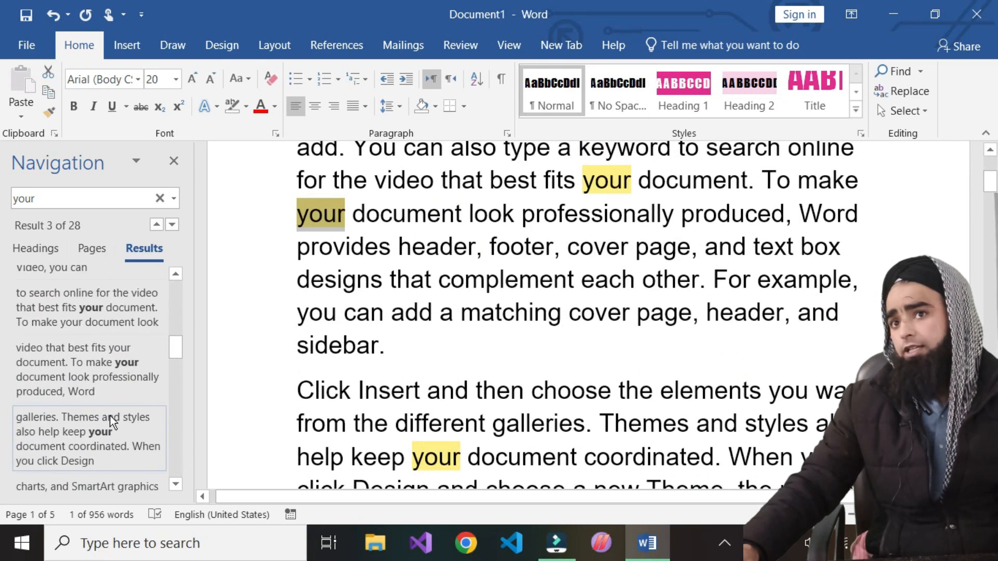
pyautogui.click(61, 444)
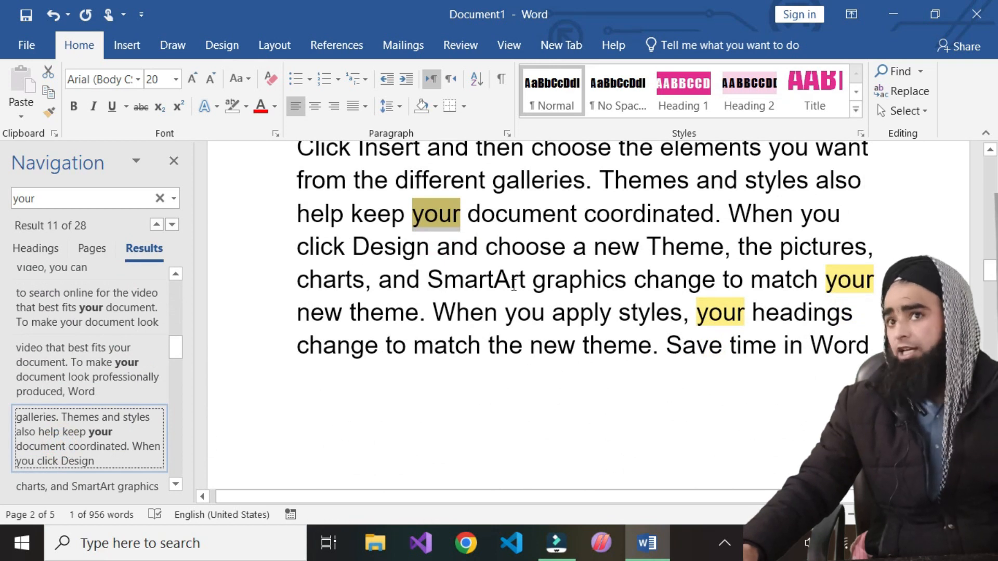
# Step: Look through the remaining search results to the end of the list and close the Navigation pane
pyautogui.scroll(-3, 78, 438)
pyautogui.scroll(5, 85, 438)
pyautogui.scroll(-6, 107, 436)
pyautogui.scroll(-1, 125, 354)
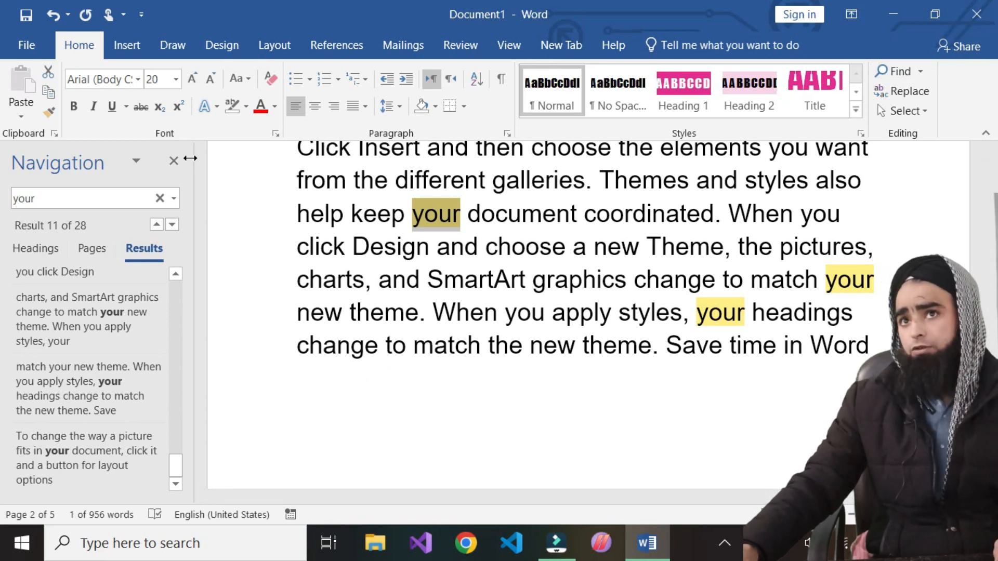
pyautogui.click(173, 161)
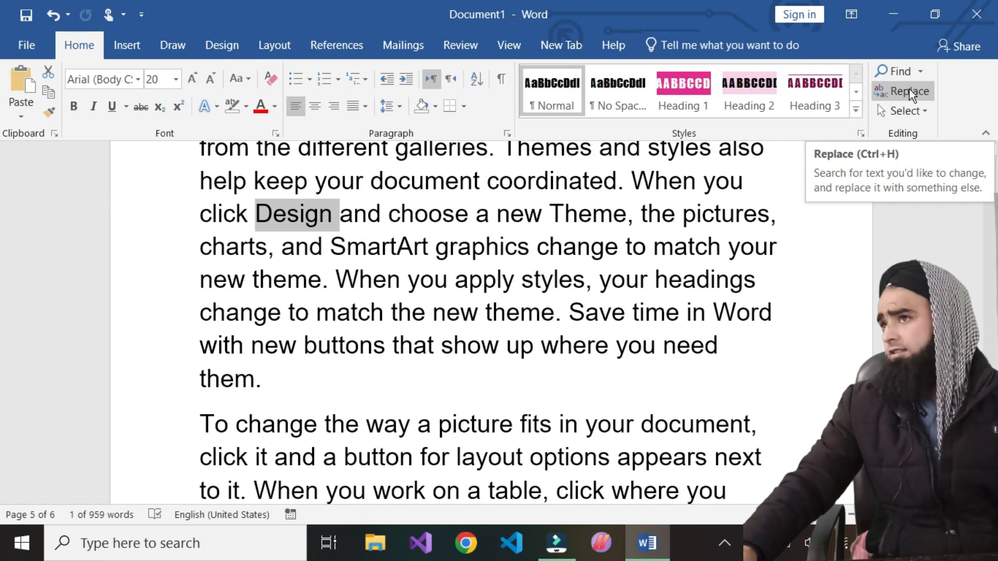
# Step: Find the next occurrence of "Design" with the Find and Replace dialog
pyautogui.click(909, 91)
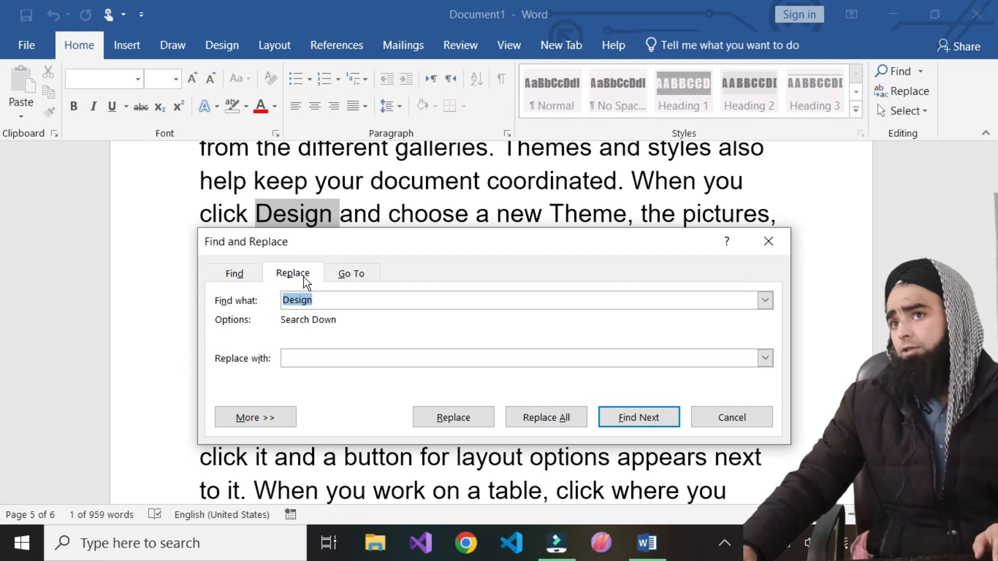
pyautogui.click(234, 273)
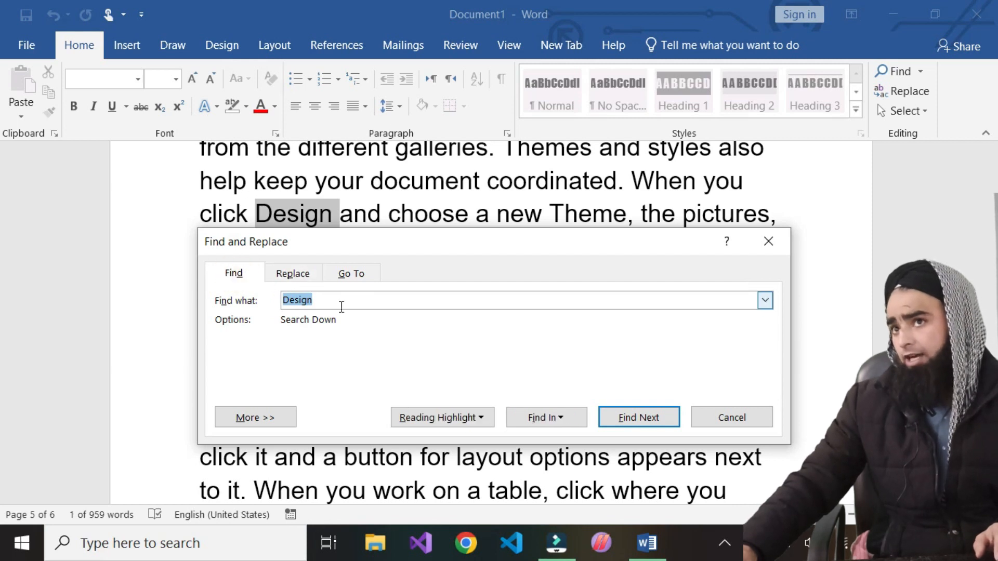
pyautogui.click(619, 417)
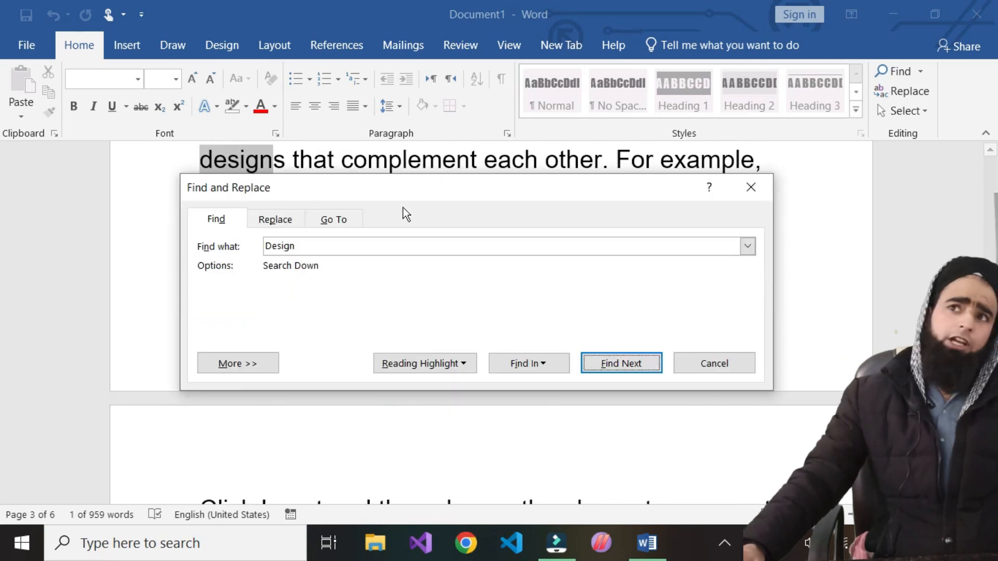
# Step: Set up a replacement of "end" with "stop", keeping the dialog clear of the sentence that contains "end"
pyautogui.click(276, 227)
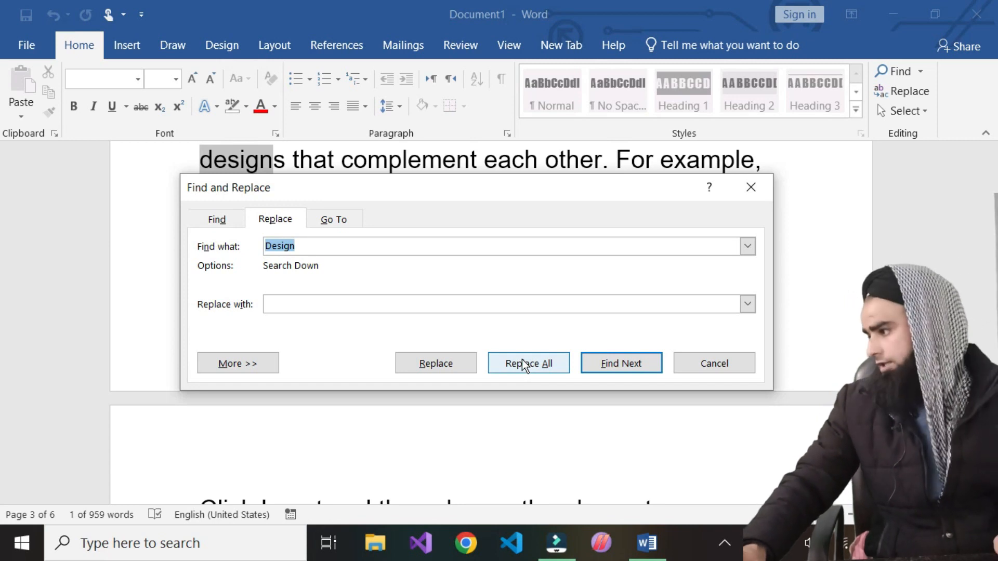
pyautogui.moveTo(464, 188); pyautogui.dragTo(389, 350)
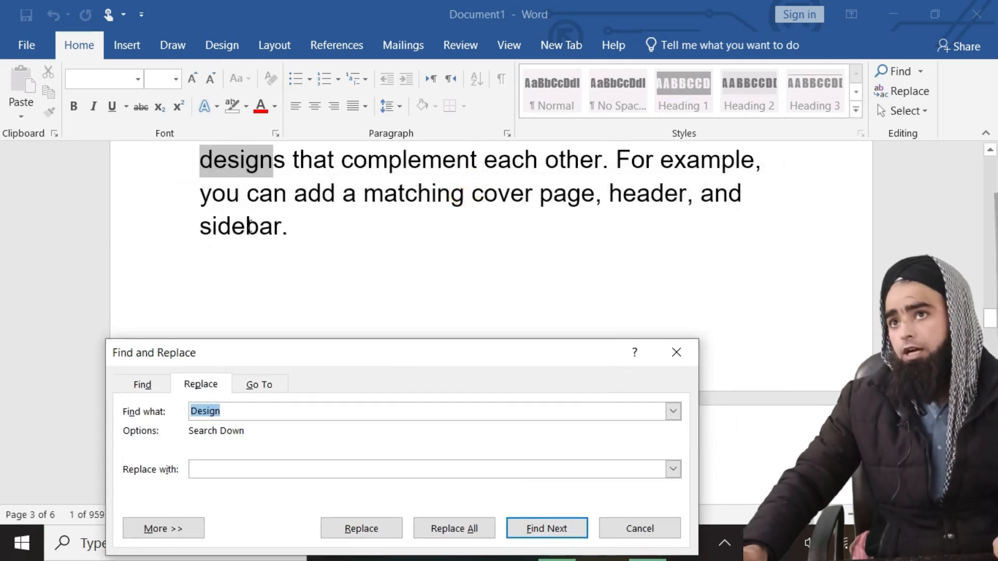
pyautogui.scroll(5, 398, 254)
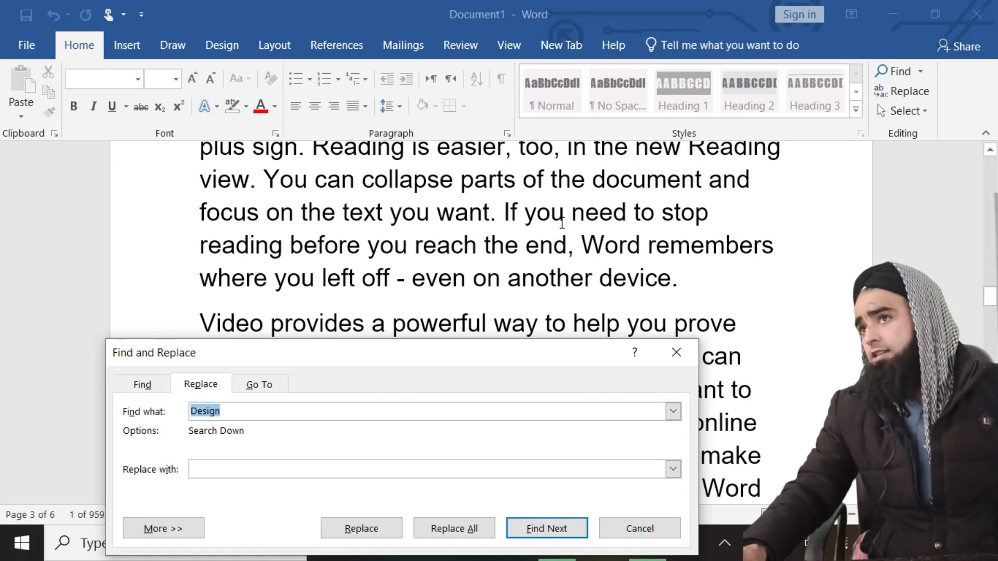
pyautogui.press('BackSpace')
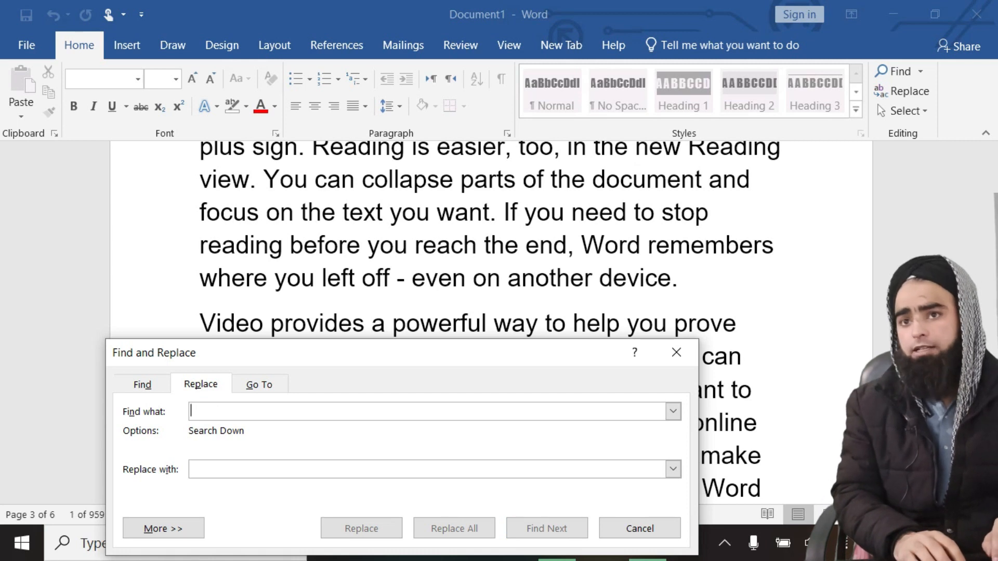
pyautogui.write('end')
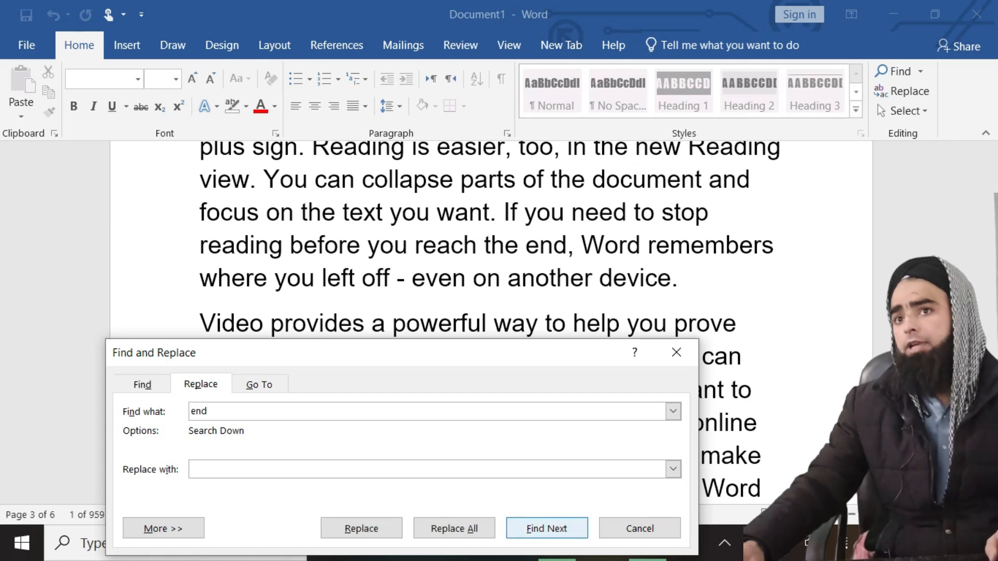
pyautogui.moveTo(441, 344); pyautogui.dragTo(432, 331)
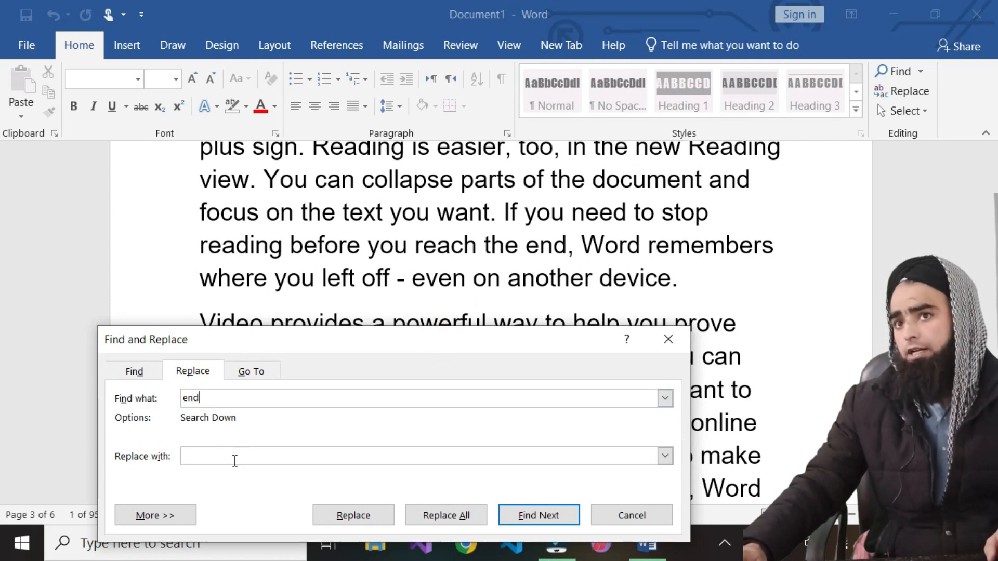
pyautogui.click(187, 460)
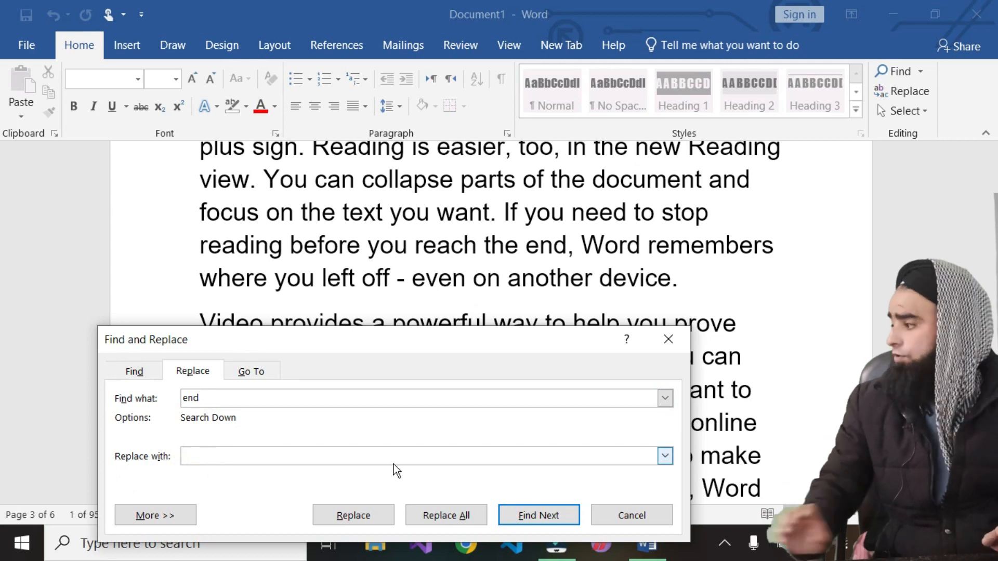
pyautogui.write('stop')
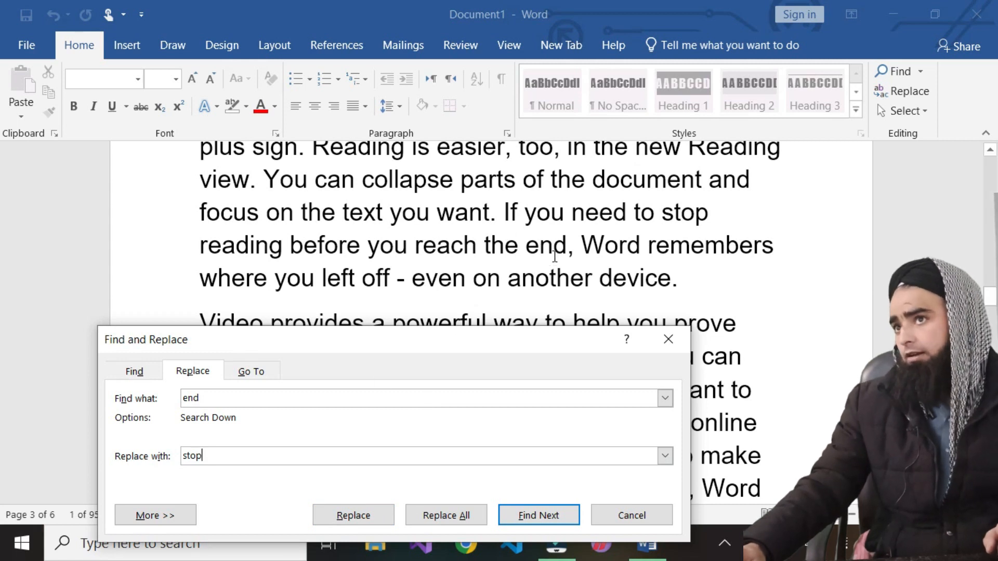
# Step: Replace all occurrences of "end" with "stop", continuing from the beginning of the document, and close the Find and Replace dialog
pyautogui.click(450, 519)
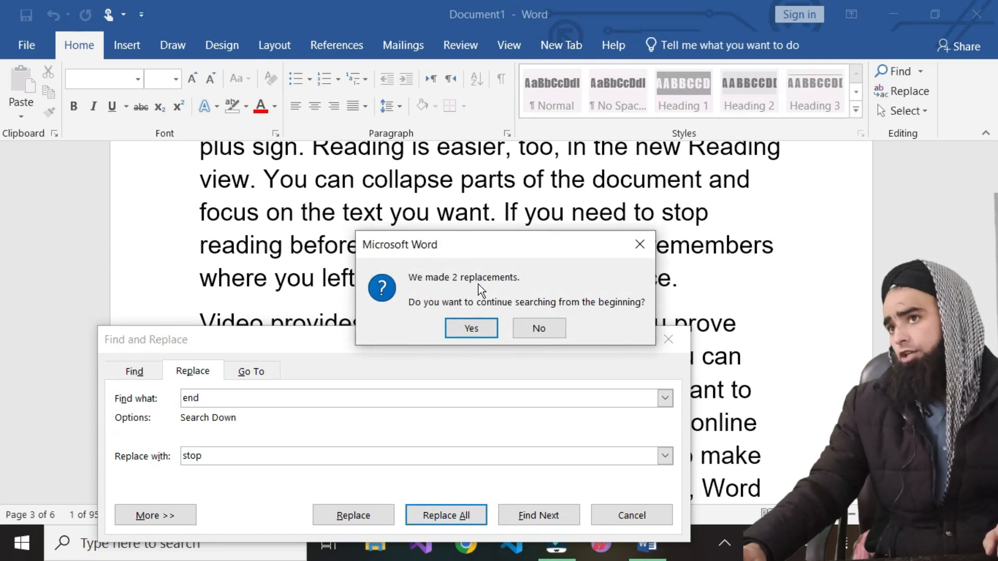
pyautogui.click(469, 328)
pyautogui.click(487, 326)
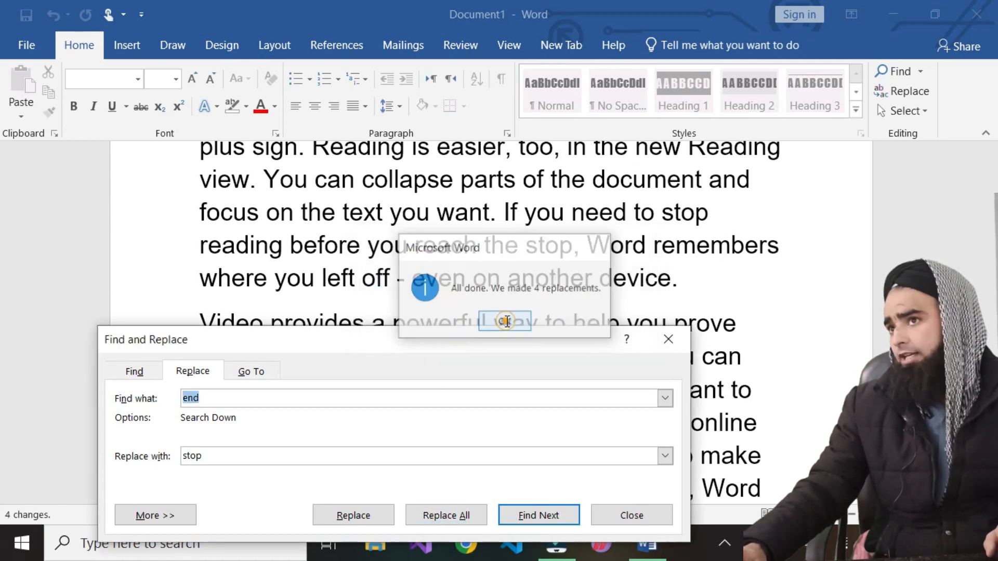
pyautogui.click(667, 340)
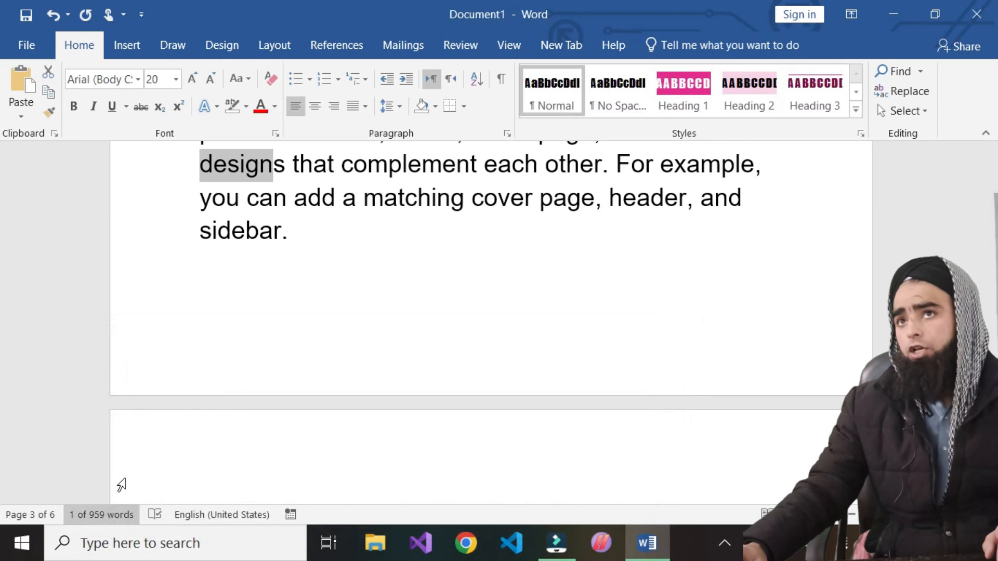
# Step: Search the document for the word "end" to check the replacement
pyautogui.click(894, 72)
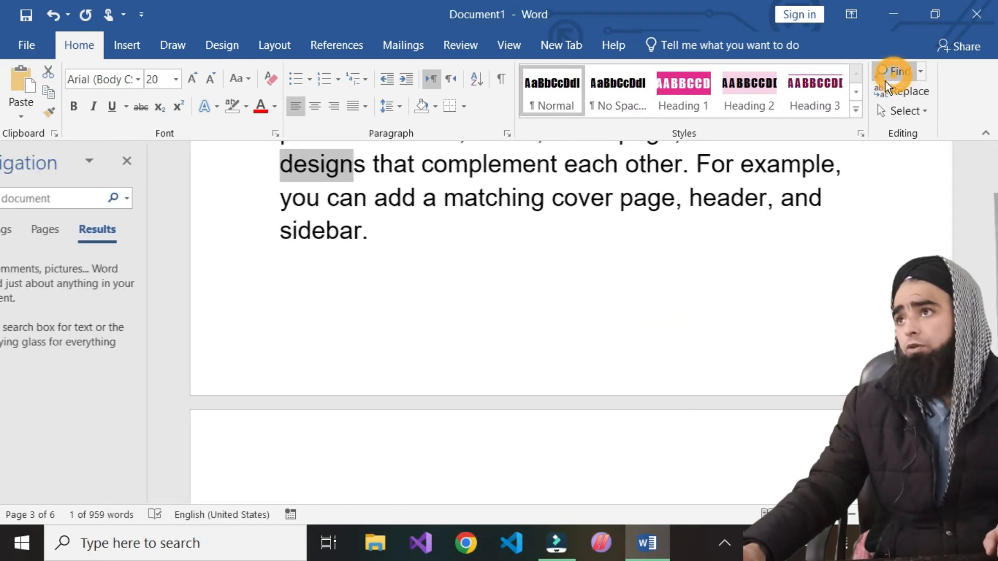
pyautogui.press('BackSpace')
pyautogui.write('end')
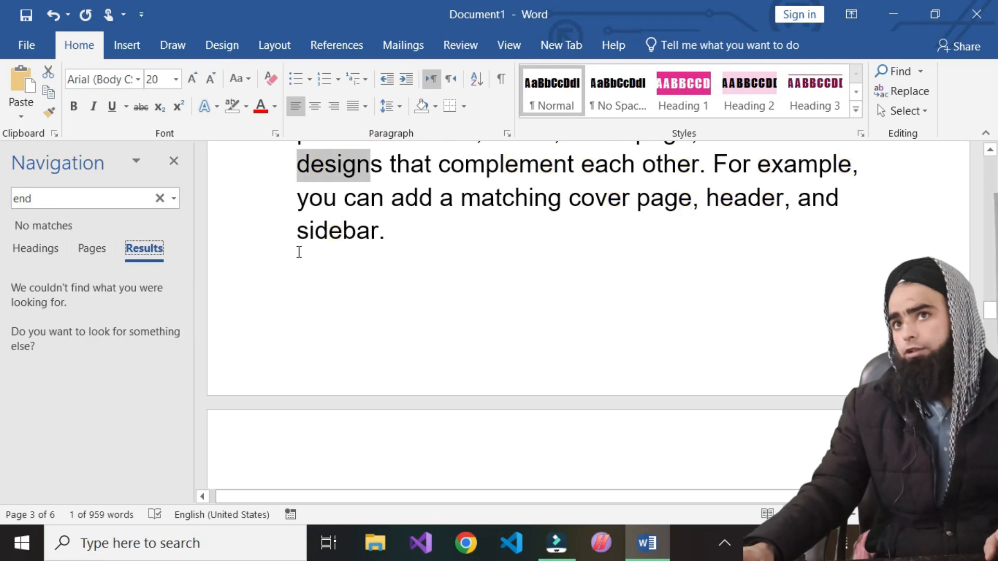
# Step: Search the document for "stop" instead and examine the highlighted matches on pages 4 and 5
pyautogui.click(59, 198)
pyautogui.click(38, 199)
pyautogui.doubleClick(38, 199)
pyautogui.doubleClick(38, 199)
pyautogui.write('stop')
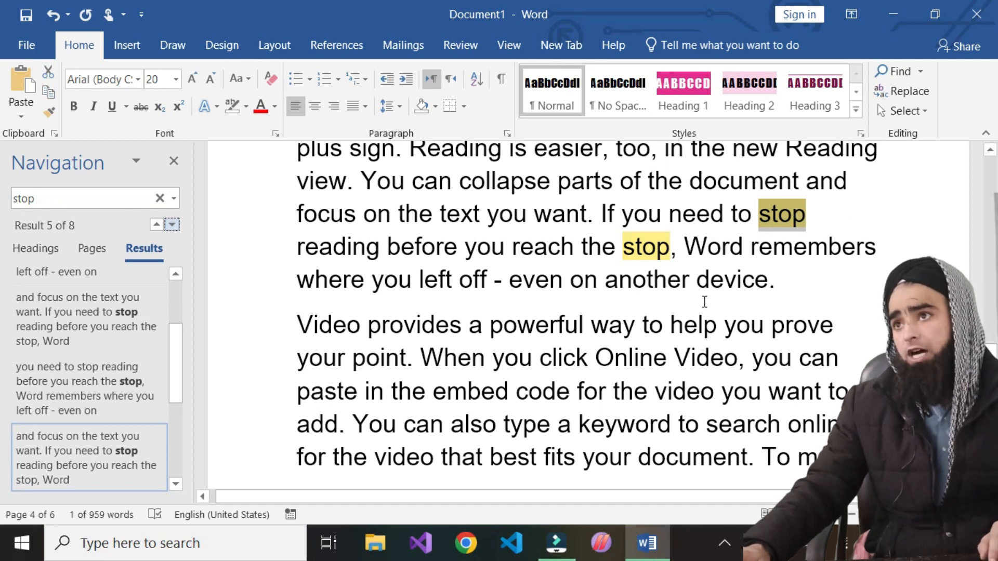
pyautogui.scroll(-5, 602, 309)
pyautogui.scroll(8, 602, 310)
pyautogui.scroll(-5, 602, 310)
pyautogui.scroll(3, 622, 336)
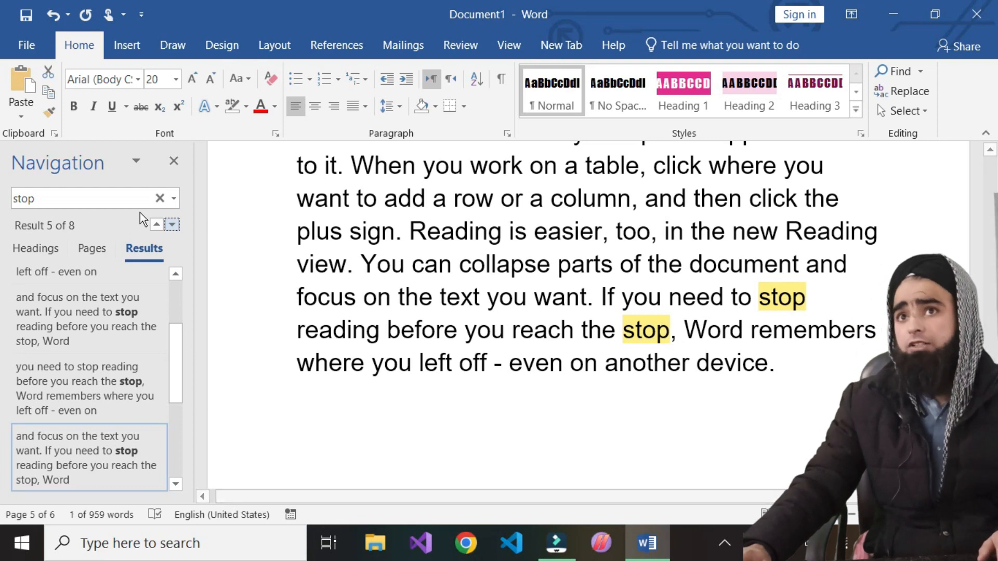
# Step: Replace all occurrences of "stop" with "end", continuing from the beginning of the document
pyautogui.click(902, 91)
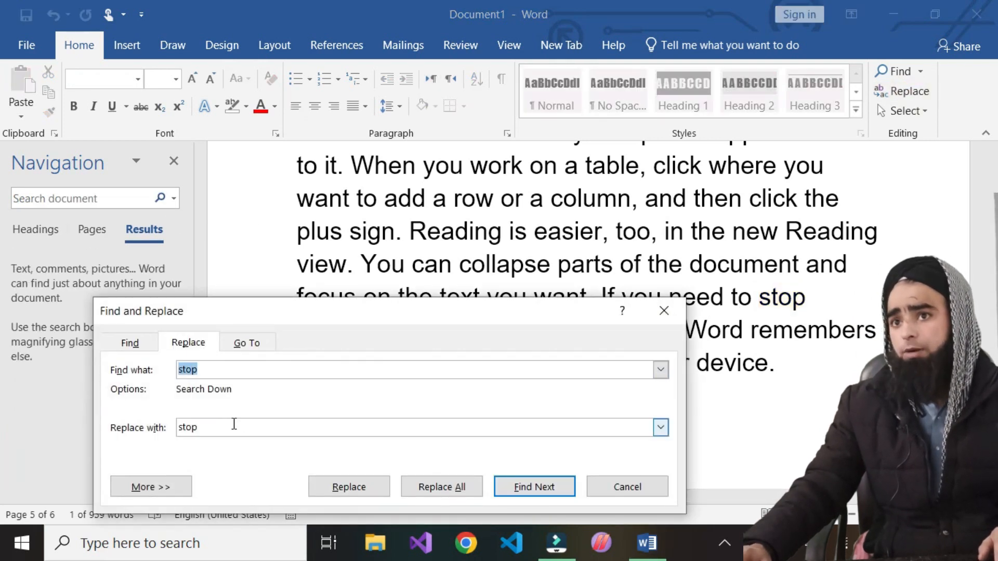
pyautogui.doubleClick(218, 429)
pyautogui.write('end')
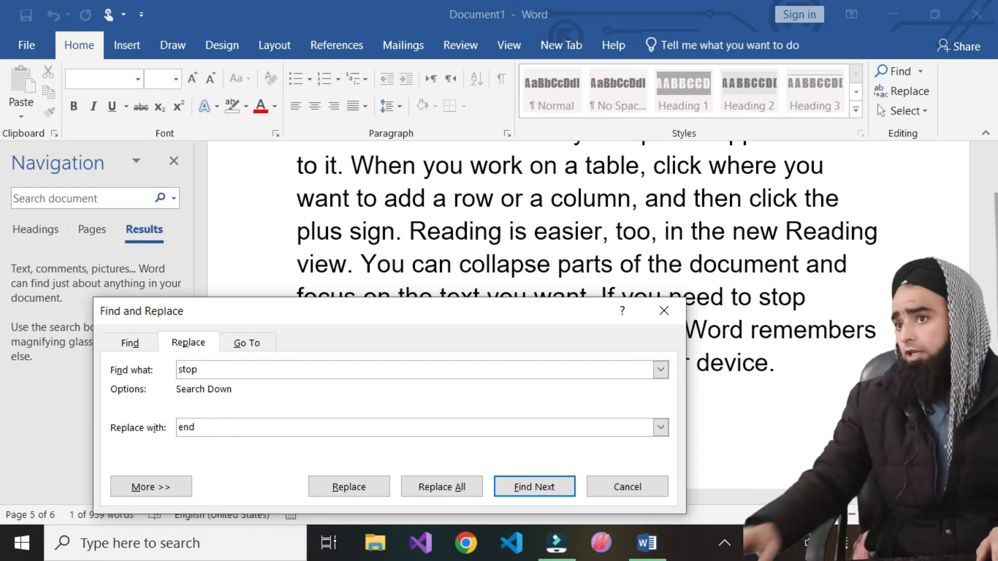
pyautogui.click(448, 493)
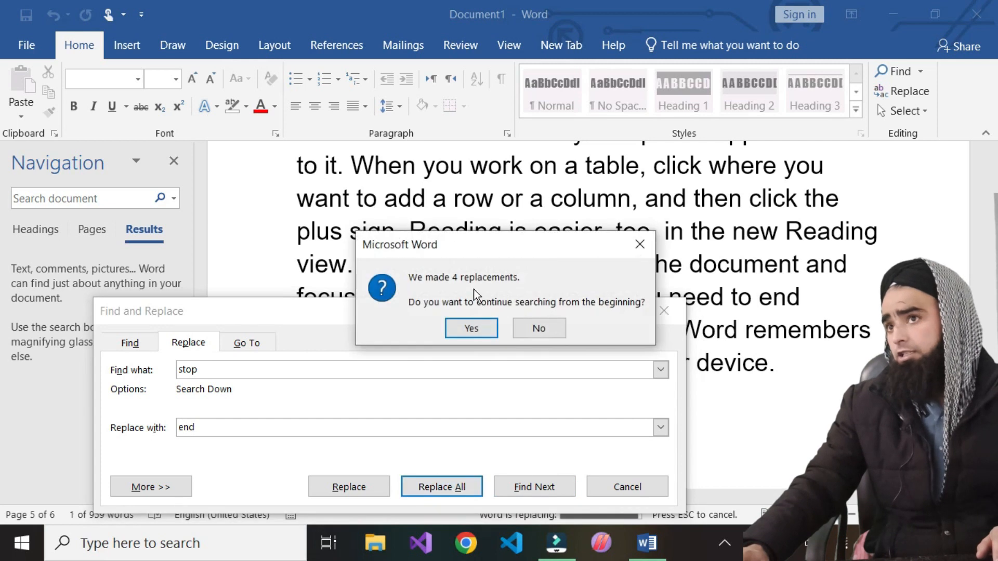
pyautogui.click(470, 333)
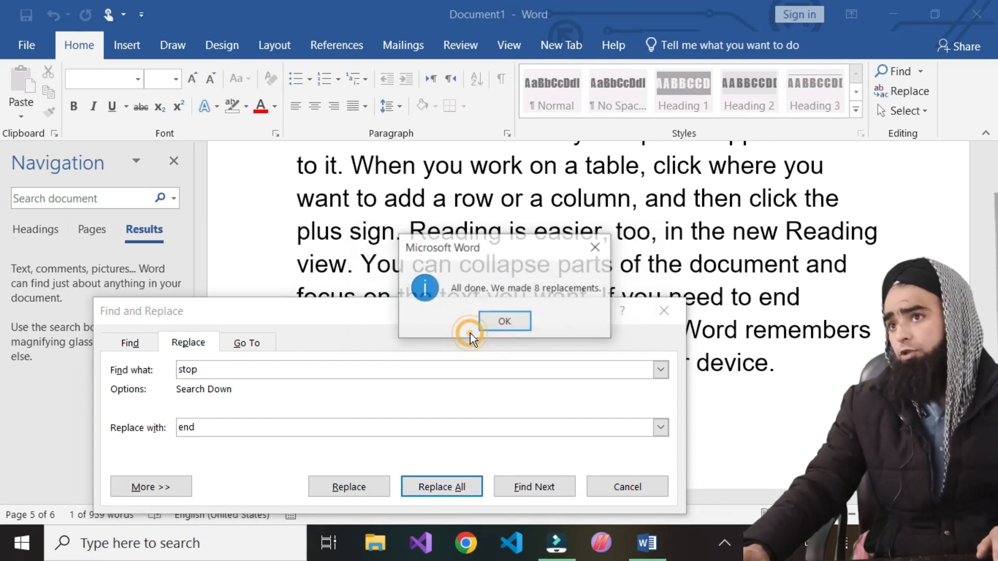
# Step: Dismiss the replacement message, close the Find and Replace dialog, and search the document for "stop"
pyautogui.click(504, 321)
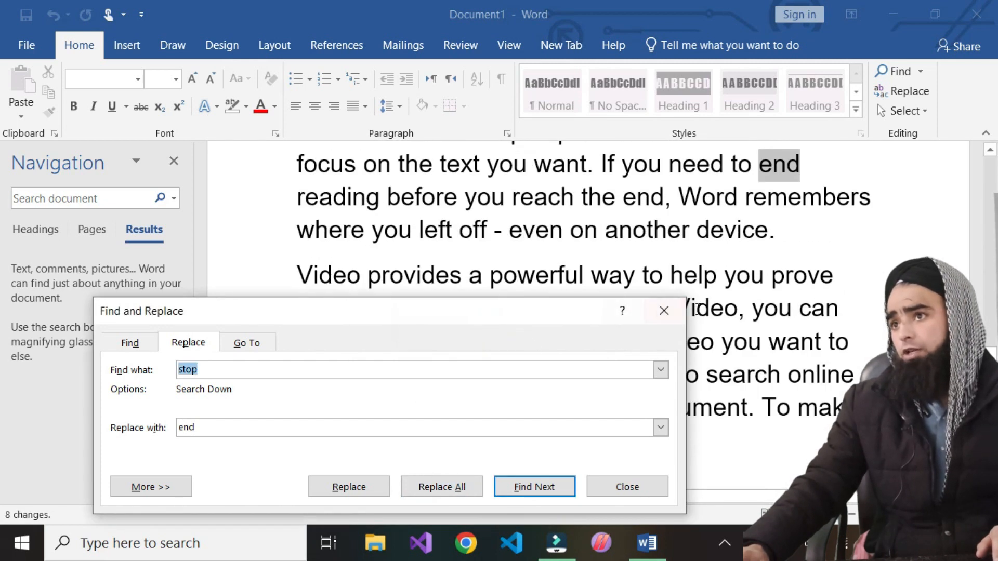
pyautogui.click(664, 310)
pyautogui.click(66, 200)
pyautogui.write('stop')
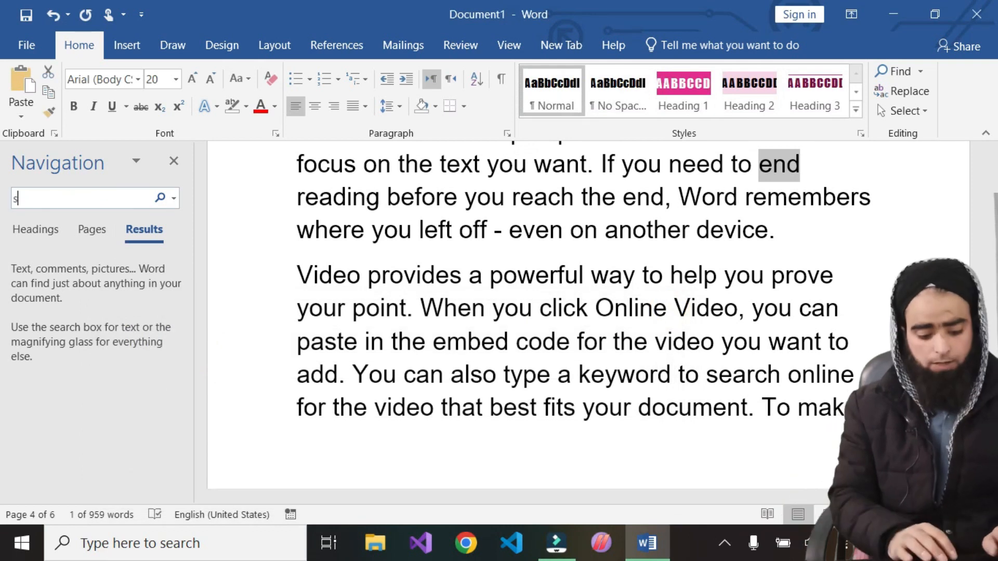
# Step: Search the document for "end" instead and examine the highlighted matches from page 4 back to the beginning
pyautogui.doubleClick(87, 202)
pyautogui.press('BackSpace')
pyautogui.write('end')
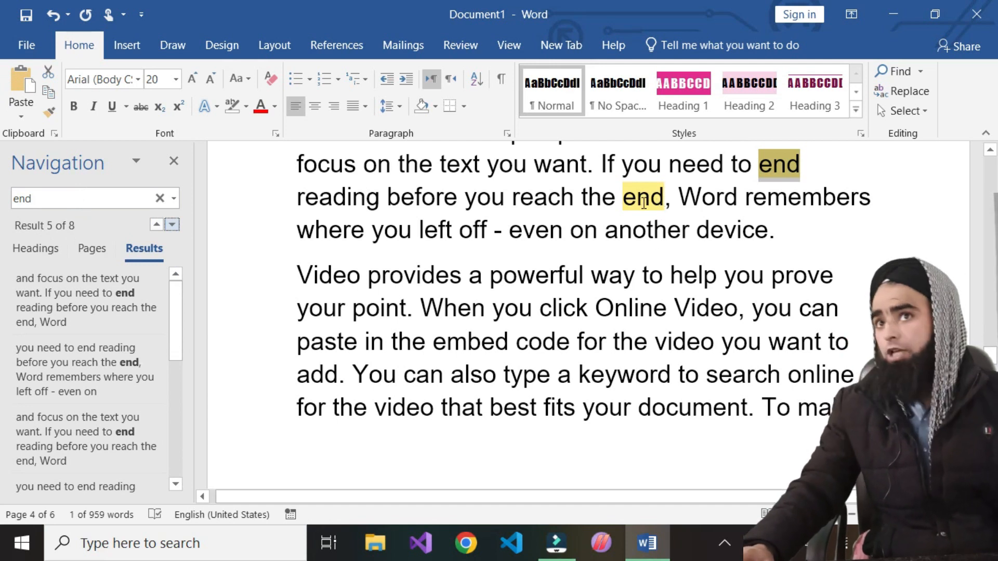
pyautogui.scroll(10, 671, 243)
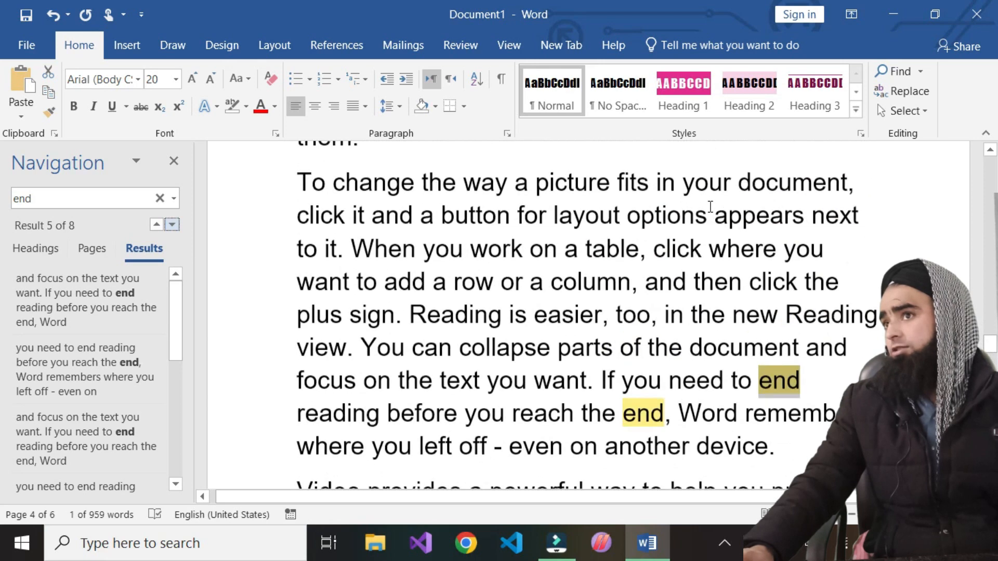
pyautogui.scroll(8, 710, 206)
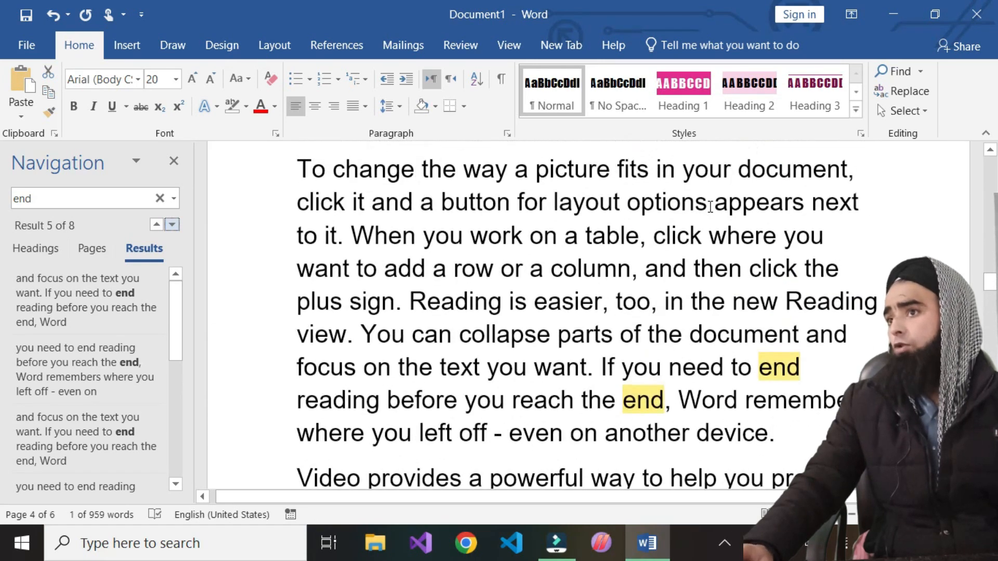
pyautogui.scroll(6, 769, 346)
pyautogui.scroll(15, 769, 346)
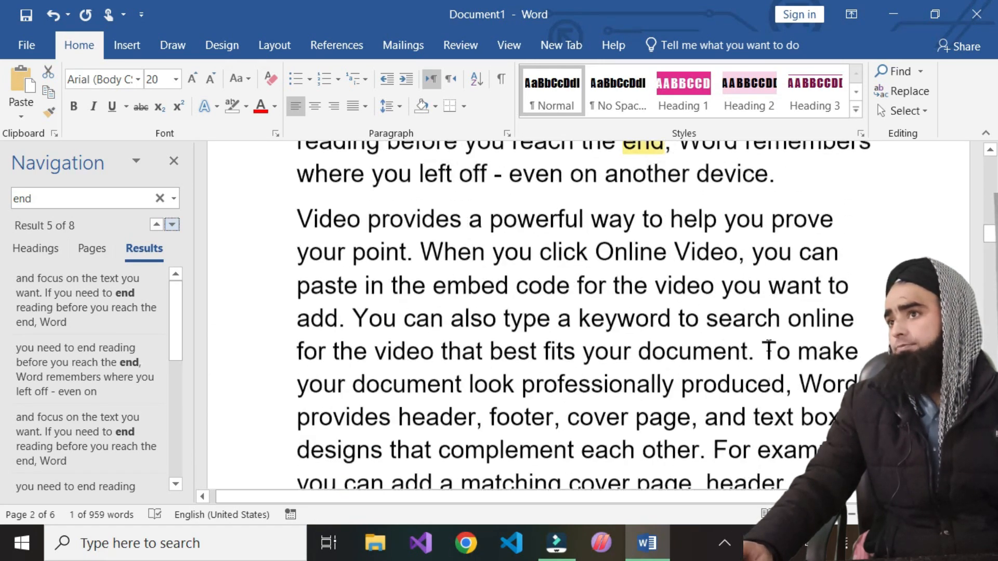
pyautogui.scroll(8, 769, 346)
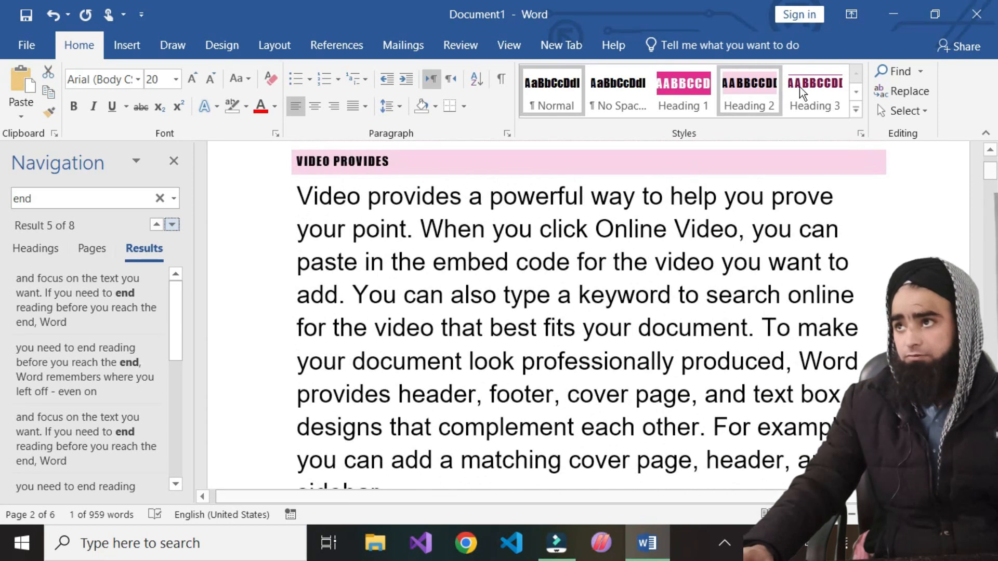
# Step: Use the Go To command of Find and Replace to jump to page 5
pyautogui.click(910, 92)
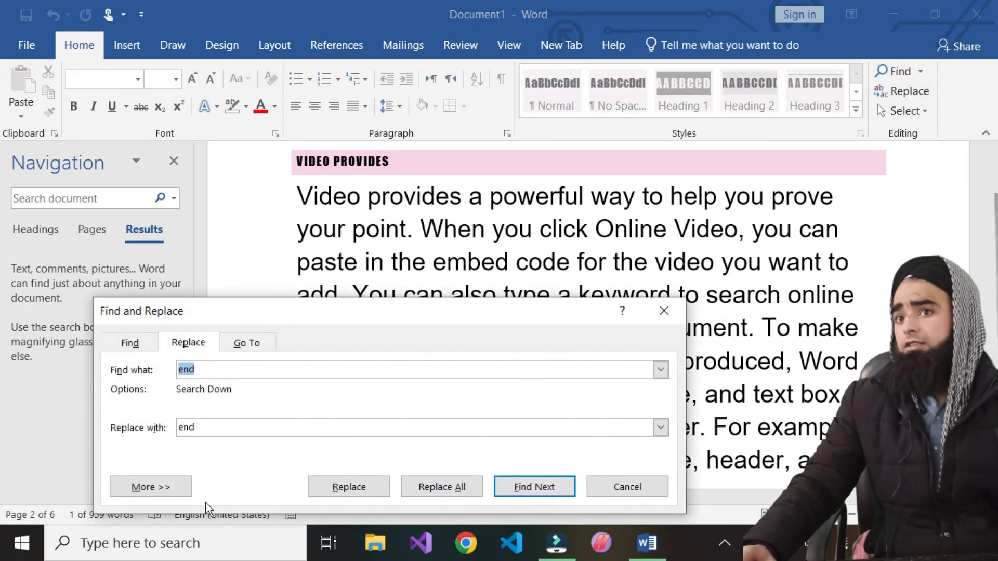
pyautogui.click(237, 347)
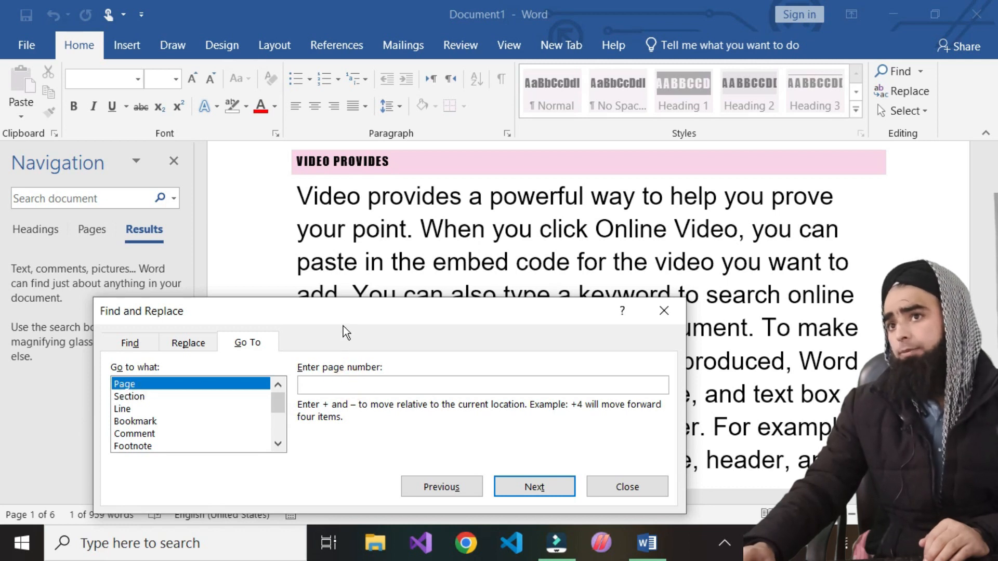
pyautogui.moveTo(344, 315); pyautogui.dragTo(470, 313)
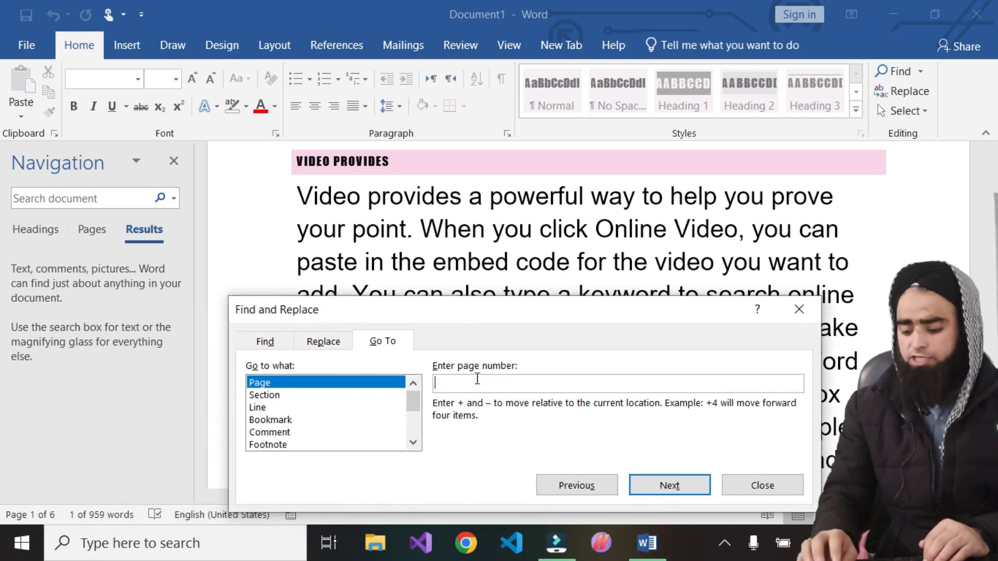
pyautogui.write('5')
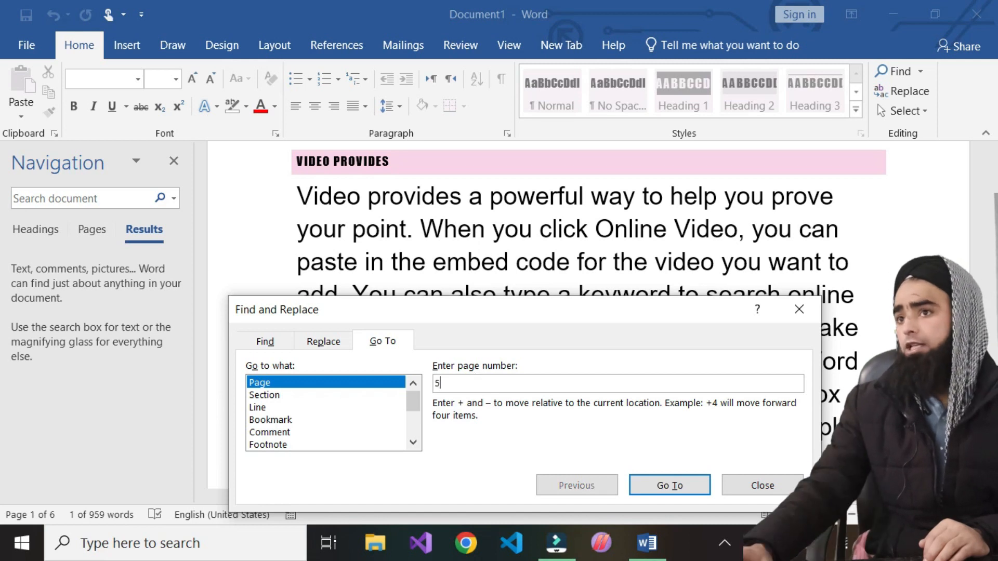
pyautogui.click(684, 485)
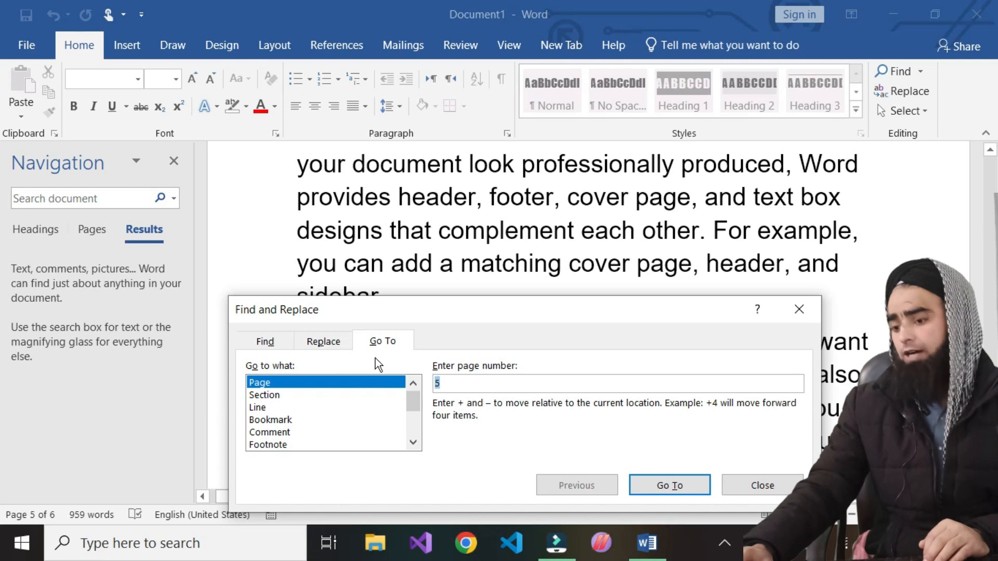
# Step: Jump to page 2 of the document with Go To
pyautogui.press('BackSpace')
pyautogui.write('2')
pyautogui.press('Return')
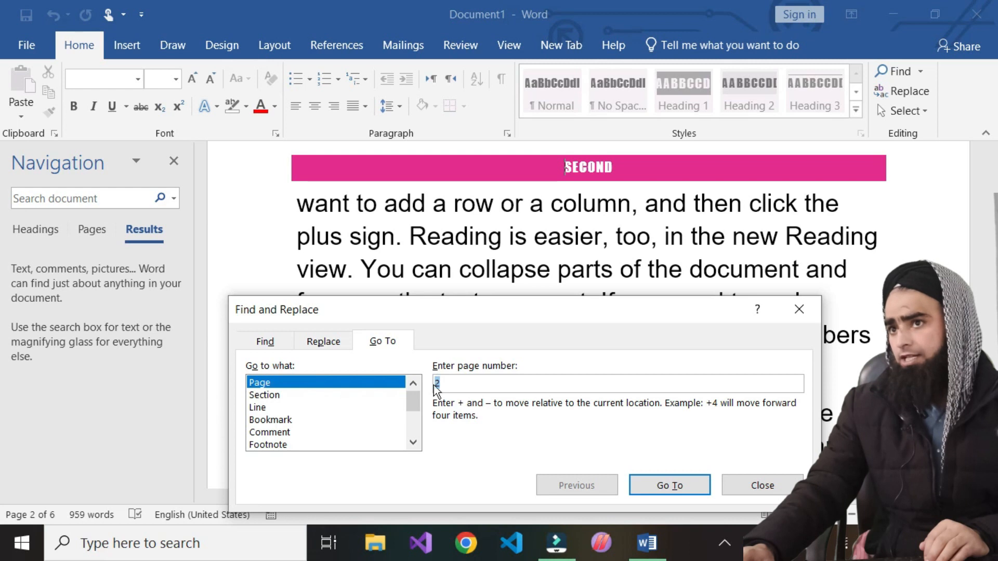
# Step: Switch the Go To target to Section and go to section 2
pyautogui.click(283, 395)
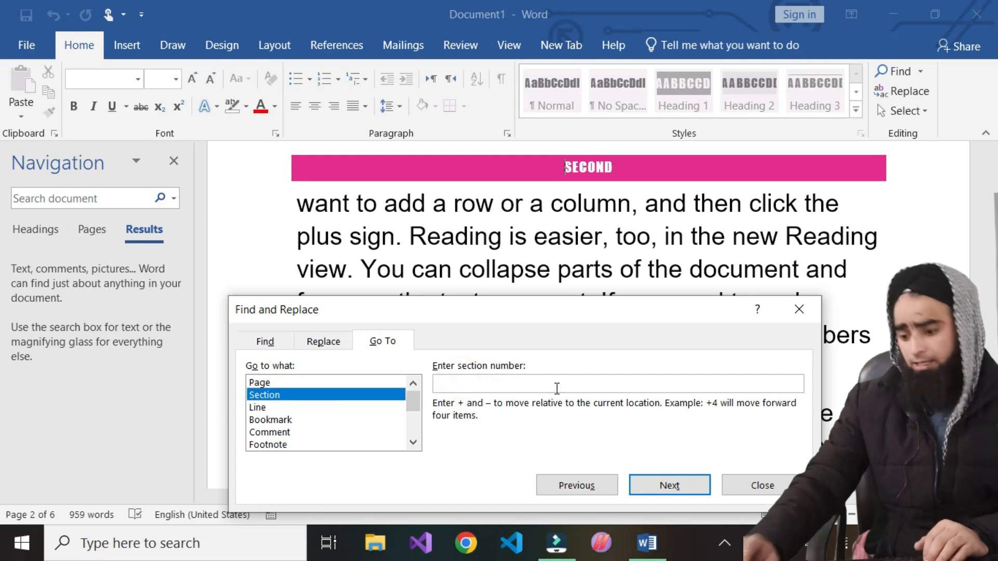
pyautogui.write('2')
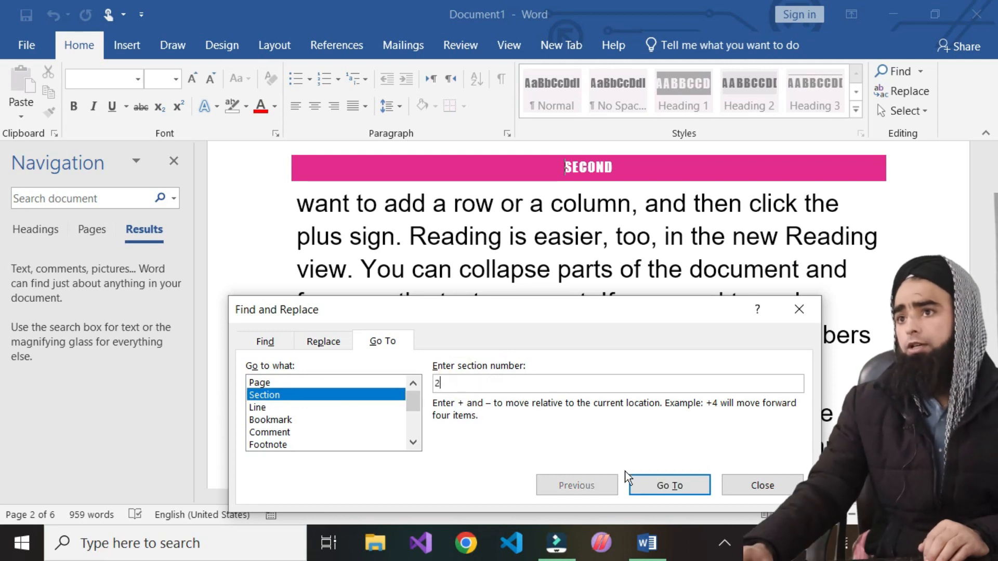
pyautogui.click(665, 486)
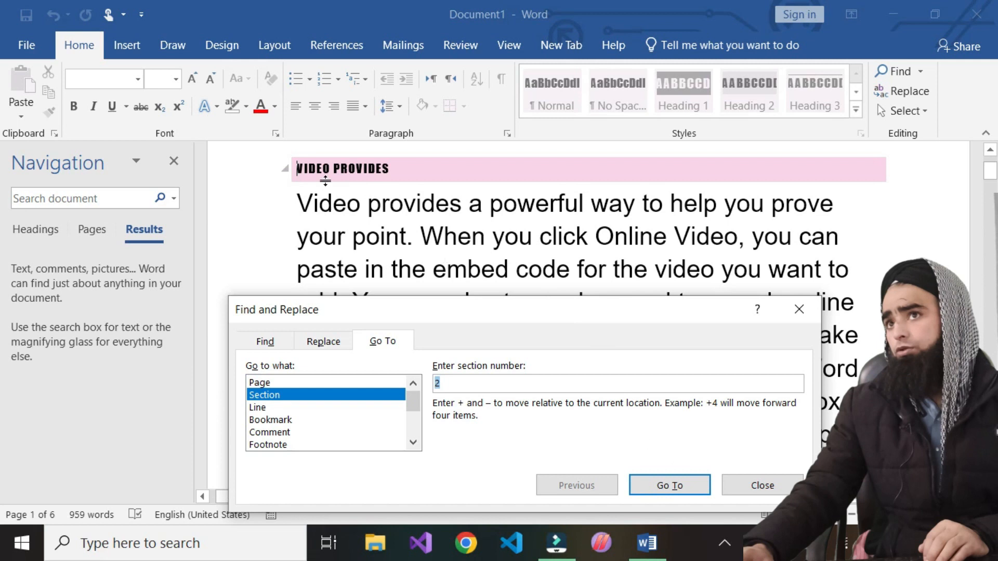
# Step: Move the dialog clear of the document and examine the "Video Provides" heading and the paragraphs below it
pyautogui.scroll(2, 372, 227)
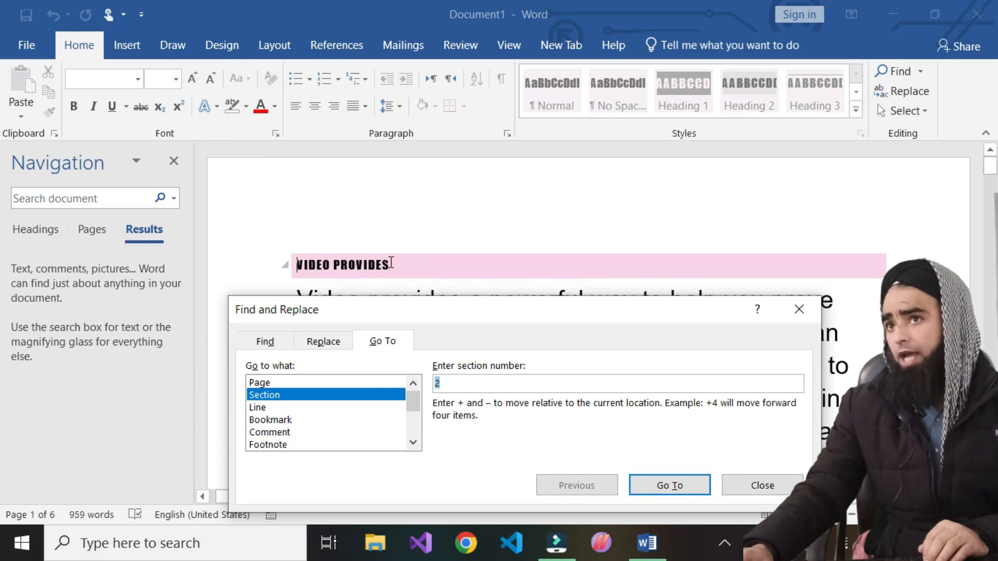
pyautogui.scroll(-6, 391, 263)
pyautogui.moveTo(565, 304); pyautogui.dragTo(183, 255)
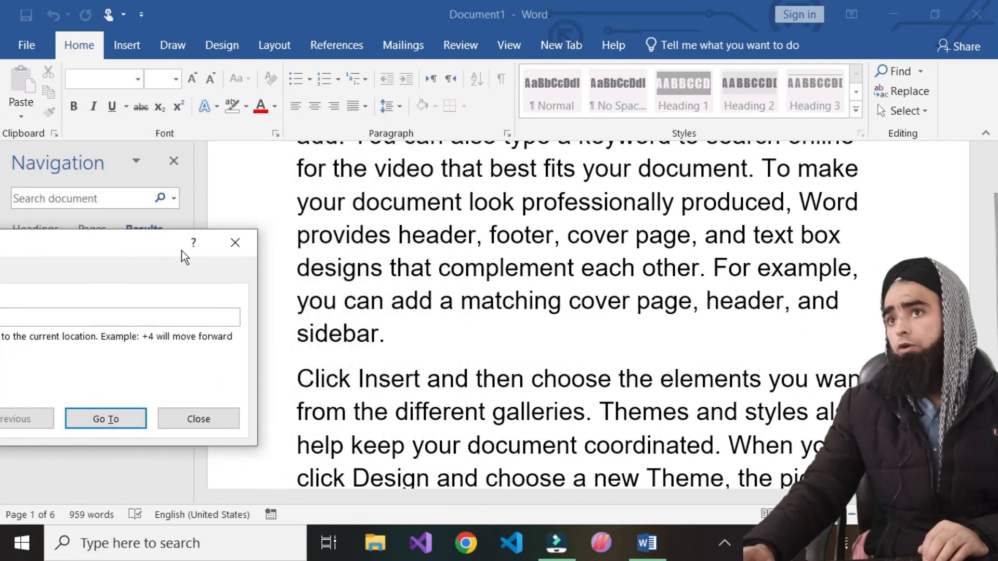
pyautogui.scroll(5, 694, 298)
pyautogui.scroll(-10, 689, 307)
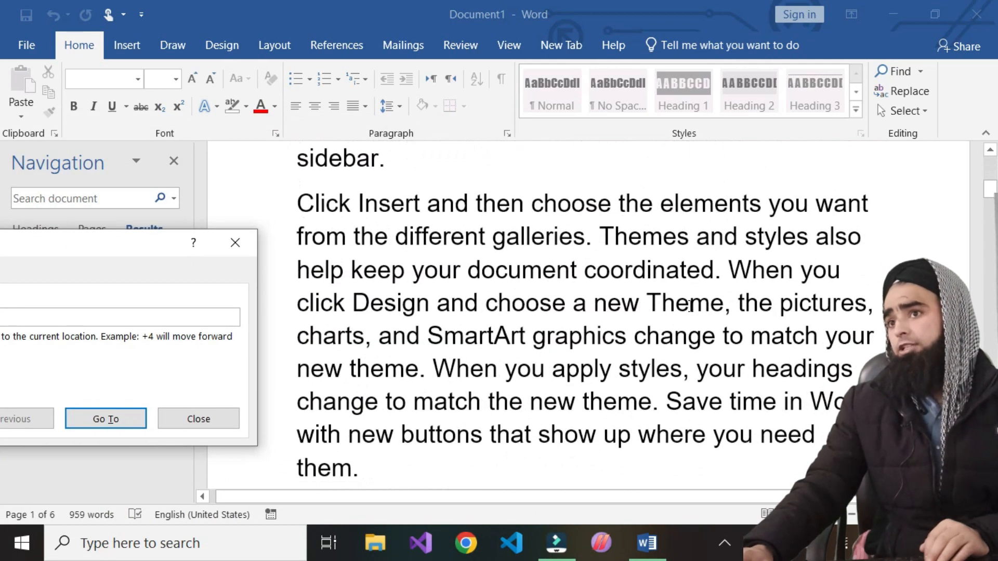
pyautogui.scroll(-14, 689, 307)
pyautogui.scroll(3, 522, 228)
pyautogui.scroll(2, 522, 228)
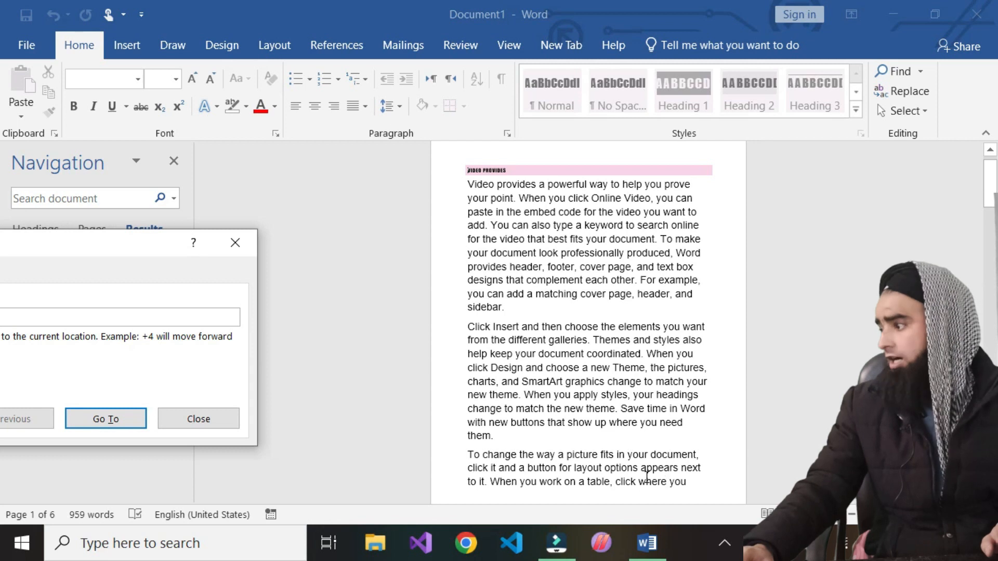
# Step: Bring the Find and Replace dialog back into full view and go to section 4
pyautogui.moveTo(83, 243); pyautogui.dragTo(463, 256)
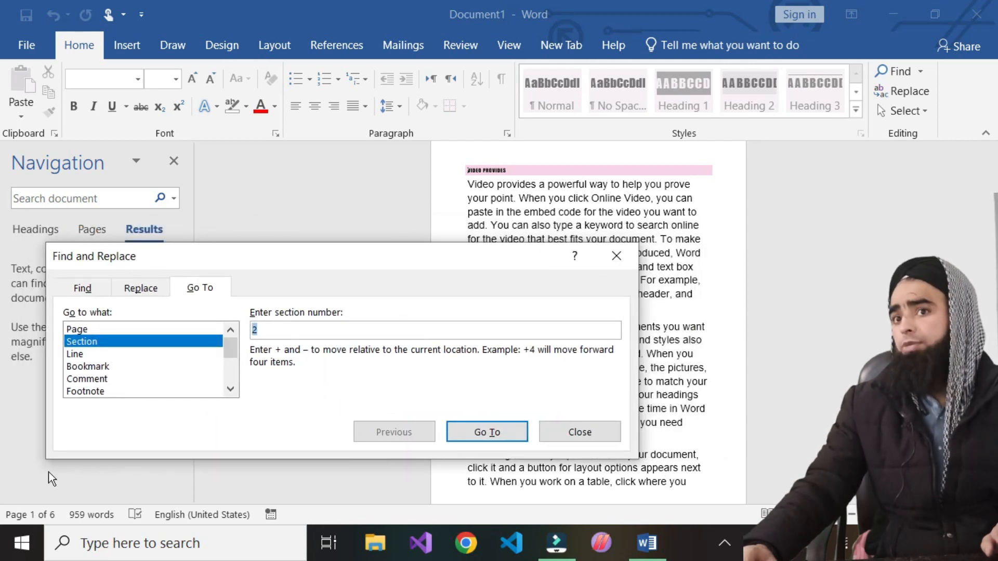
pyautogui.press('BackSpace')
pyautogui.write('4')
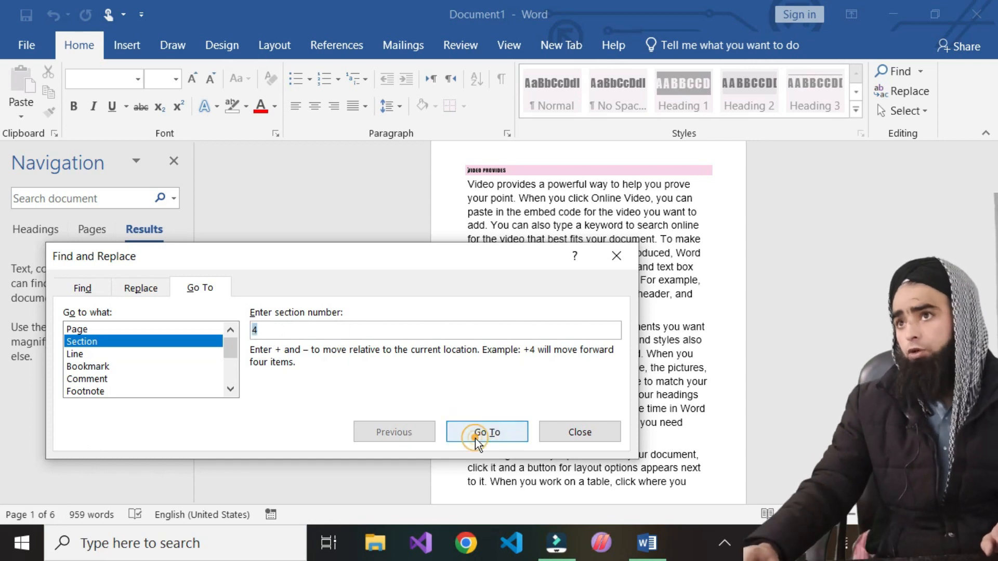
pyautogui.click(476, 438)
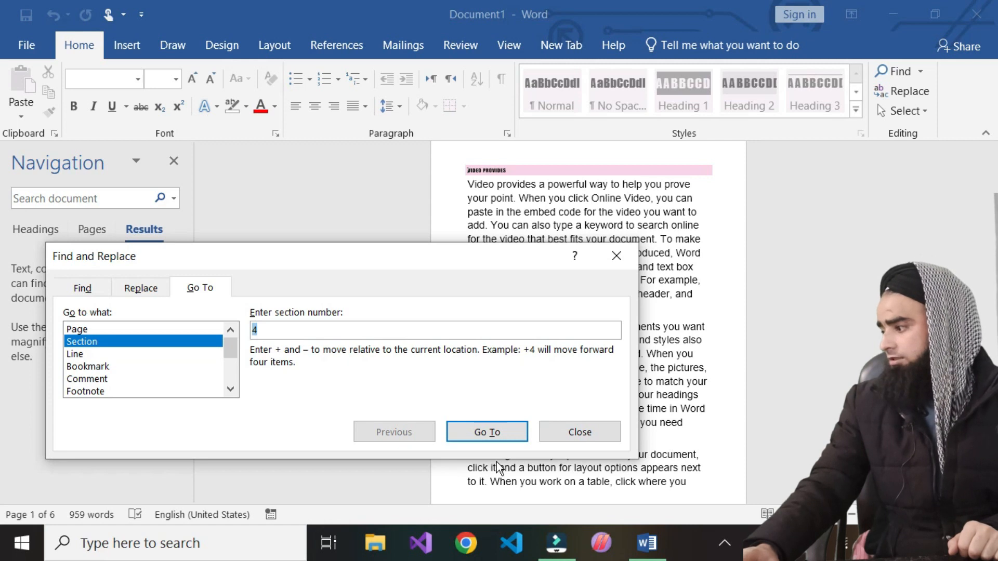
# Step: Go to section 3 and check the text on the first two pages
pyautogui.write('3')
pyautogui.press('Return')
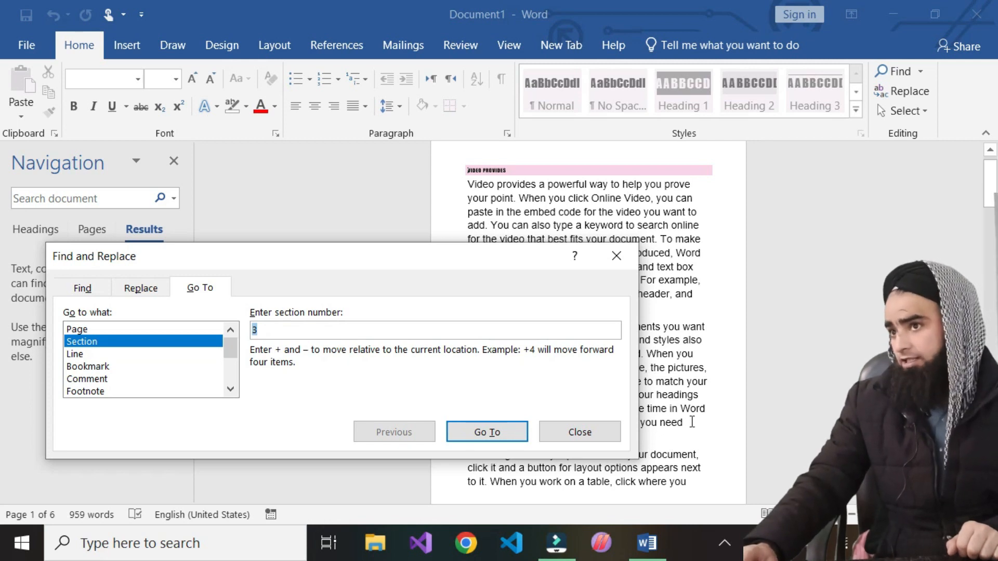
pyautogui.scroll(-10, 692, 422)
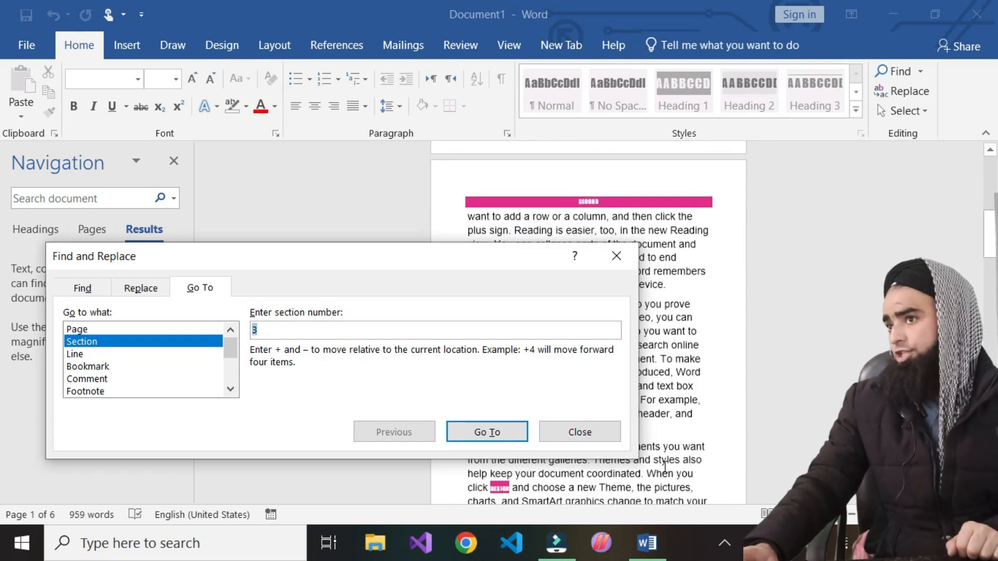
# Step: Go to section 2 again and check the text on the first page
pyautogui.press('BackSpace')
pyautogui.write('2')
pyautogui.press('Return')
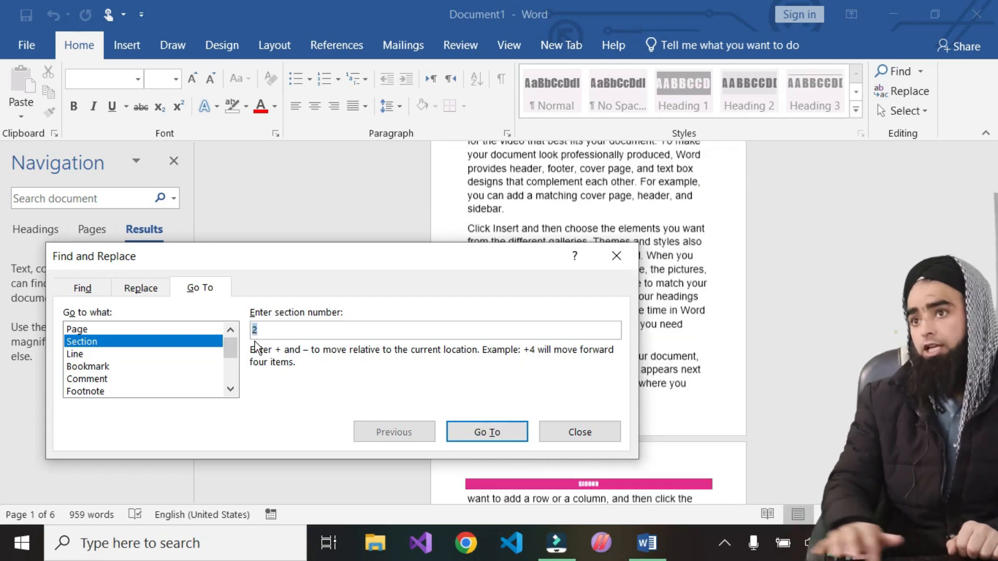
pyautogui.scroll(8, 640, 308)
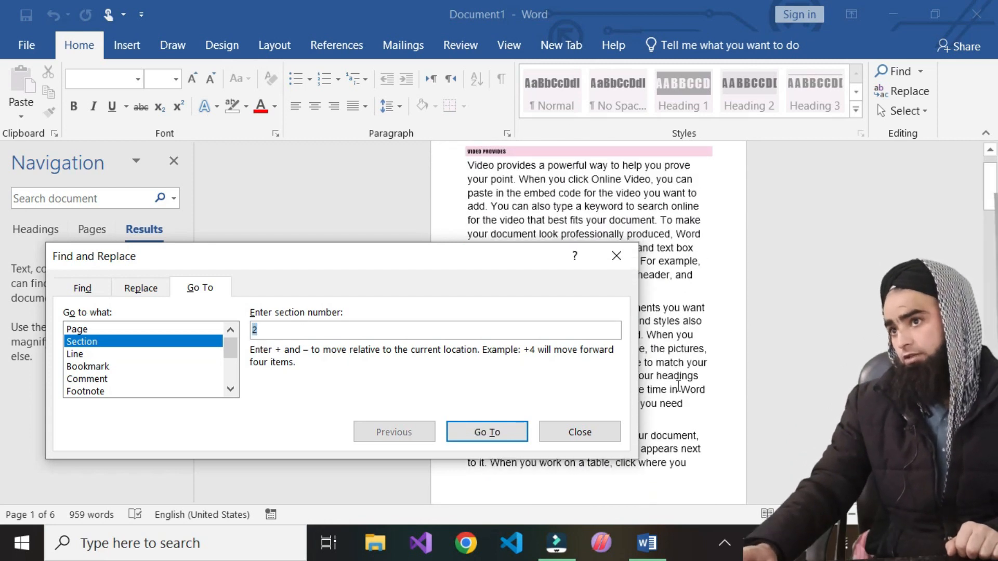
# Step: Switch the Go To target to Line and go to line 10
pyautogui.click(74, 355)
pyautogui.moveTo(417, 261); pyautogui.dragTo(73, 291)
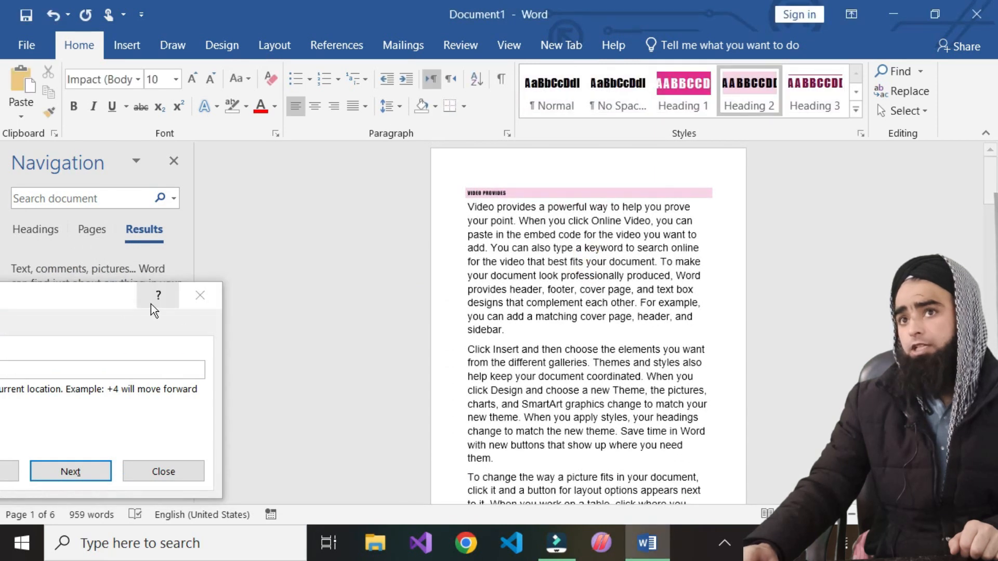
pyautogui.moveTo(108, 291); pyautogui.dragTo(515, 310)
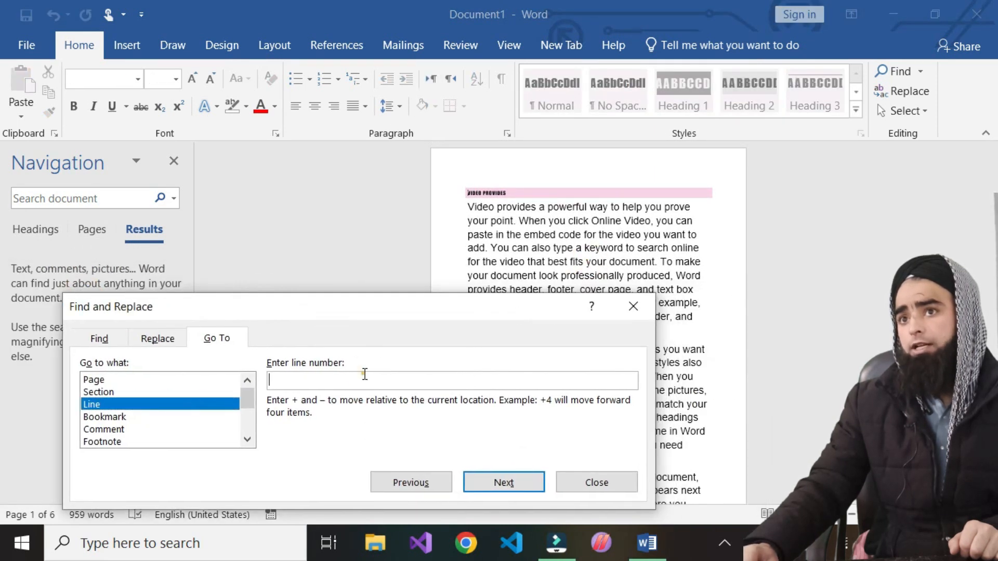
pyautogui.write('10')
pyautogui.press('Return')
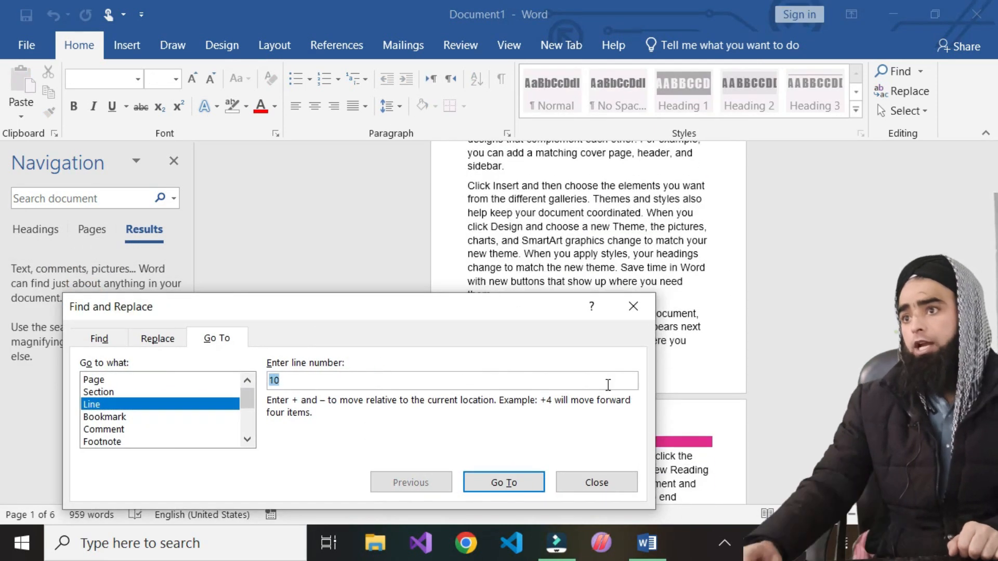
# Step: Move the dialog clear of the page text and go to line 60
pyautogui.moveTo(486, 304); pyautogui.dragTo(501, 425)
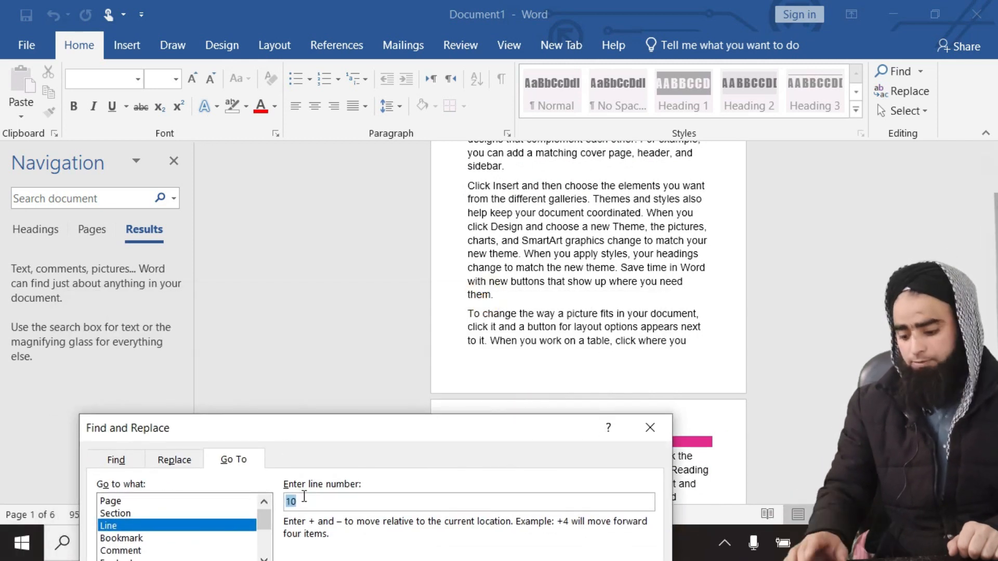
pyautogui.press('Return')
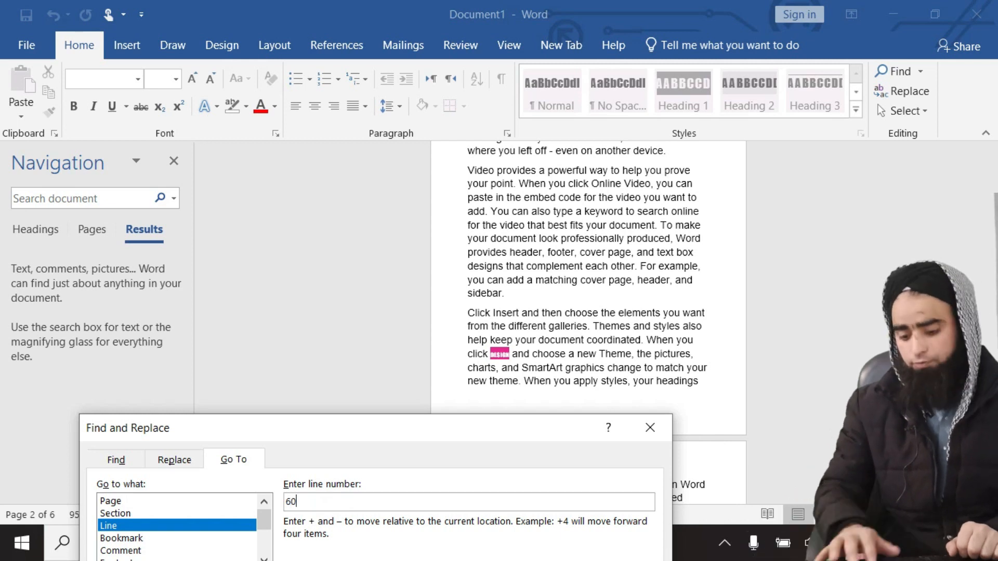
pyautogui.write('60')
pyautogui.press('Return')
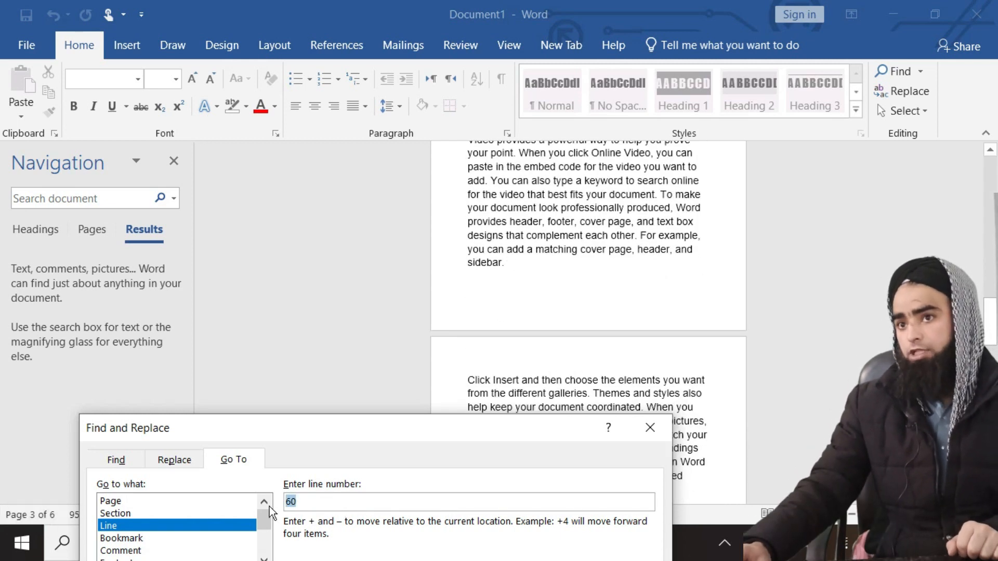
# Step: Go to line 150 and move the dialog back so all of its options are accessible
pyautogui.write('150')
pyautogui.press('Return')
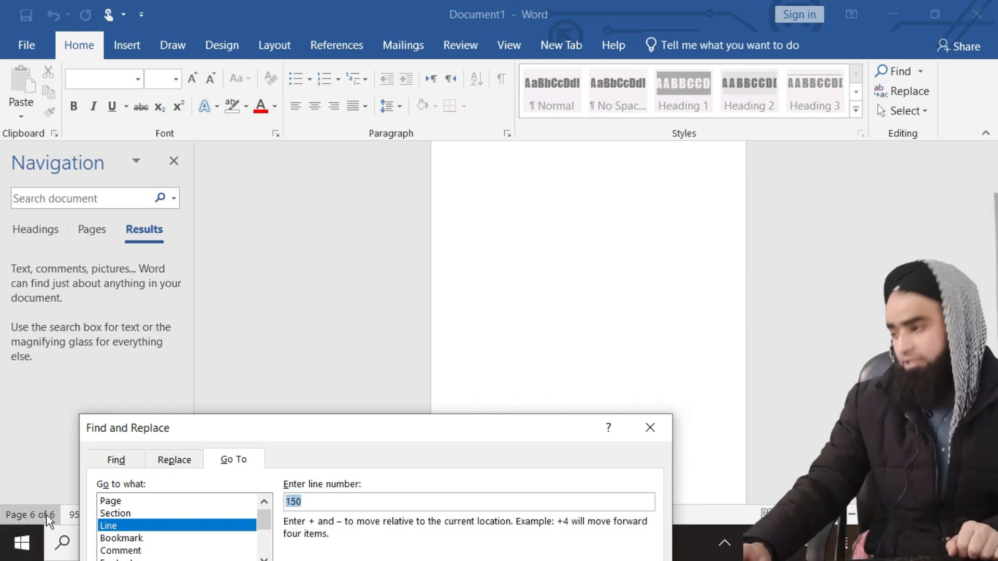
pyautogui.moveTo(274, 425); pyautogui.dragTo(284, 281)
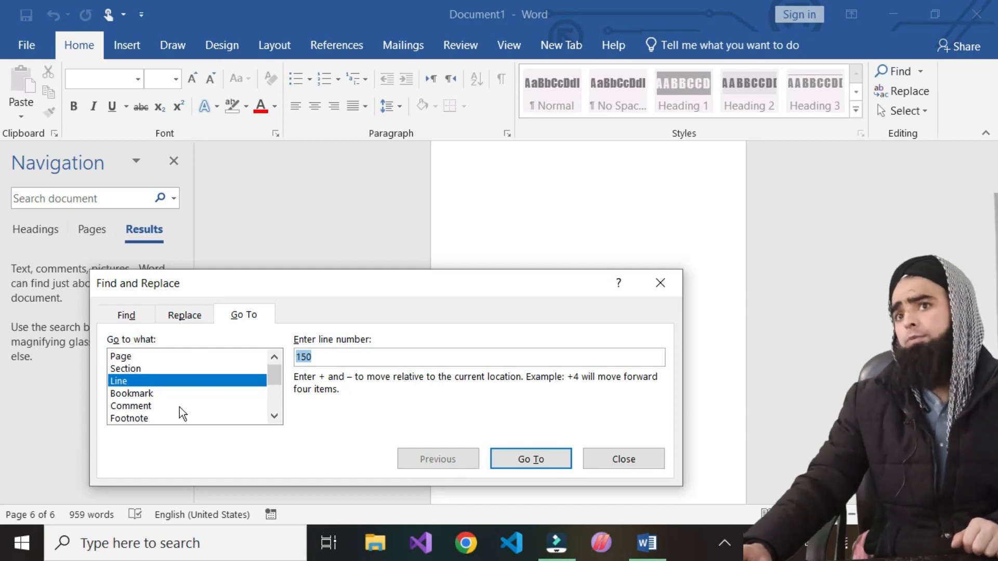
# Step: Switch the Go To target to Heading and go to heading 2
pyautogui.scroll(-1, 143, 418)
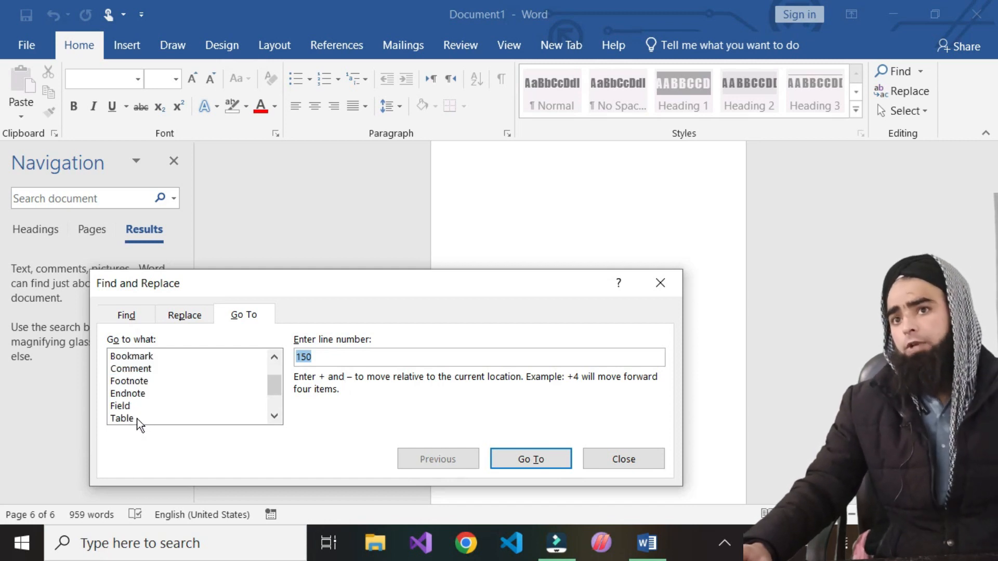
pyautogui.scroll(-1, 140, 424)
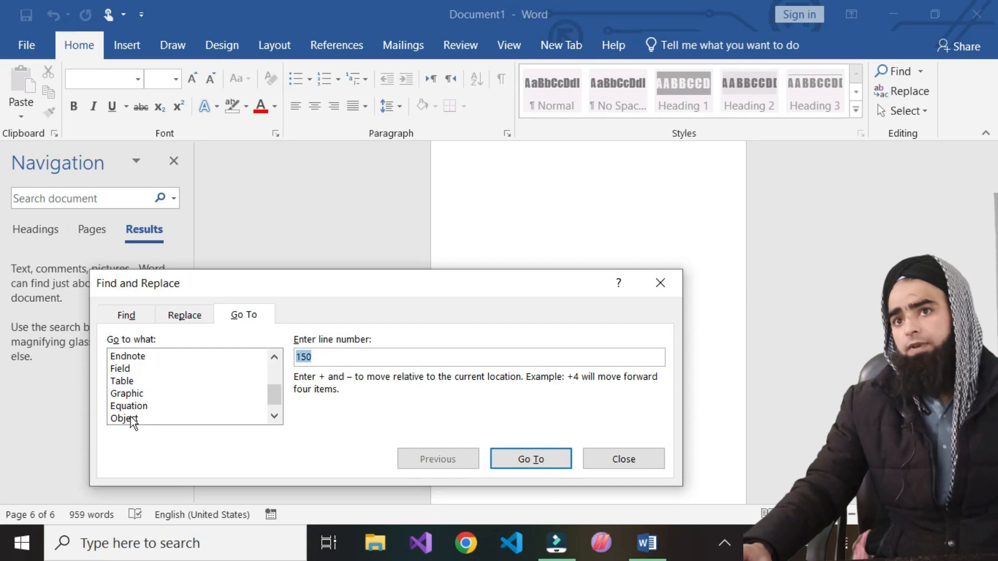
pyautogui.scroll(-1, 160, 419)
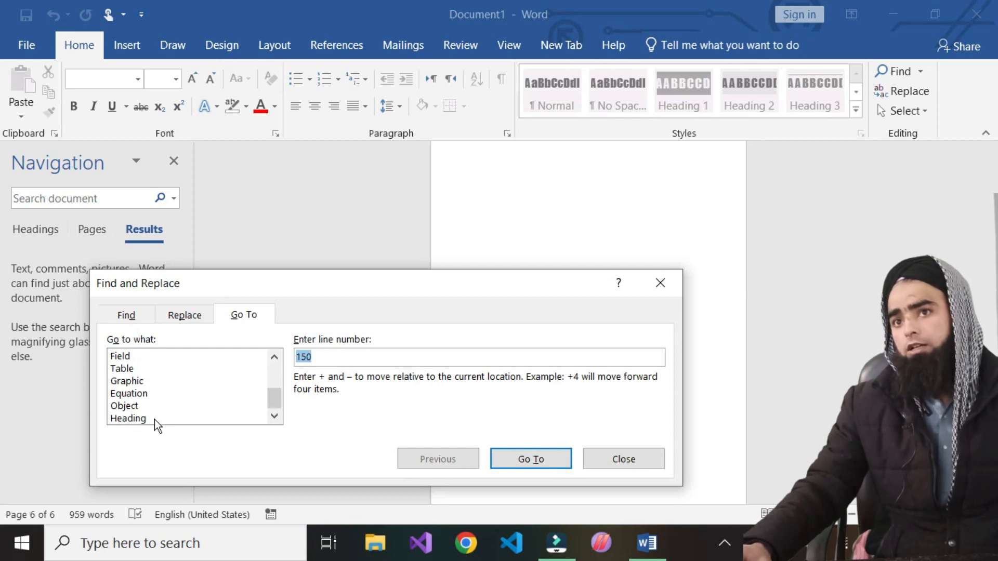
pyautogui.click(133, 418)
pyautogui.click(332, 358)
pyautogui.write('2')
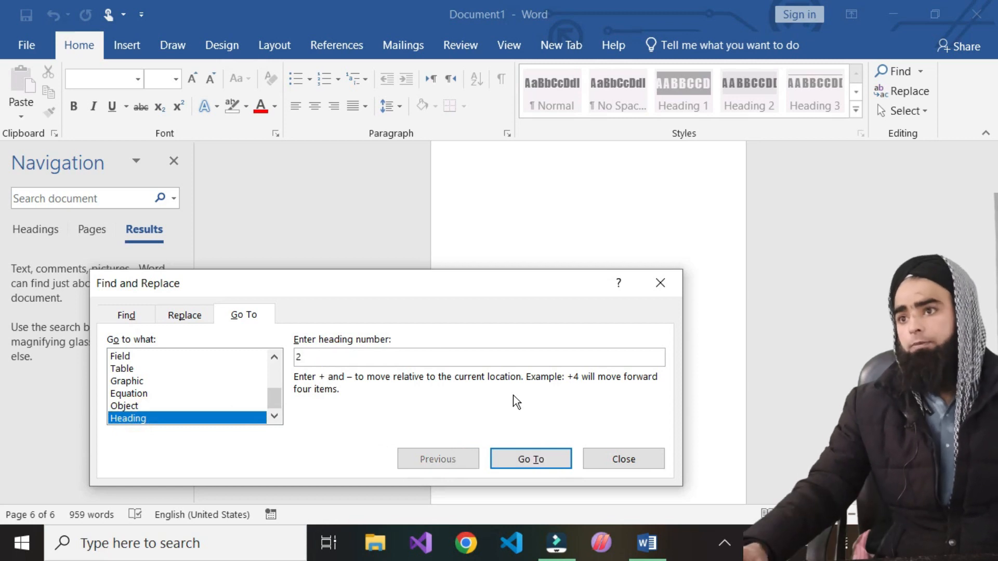
pyautogui.click(538, 456)
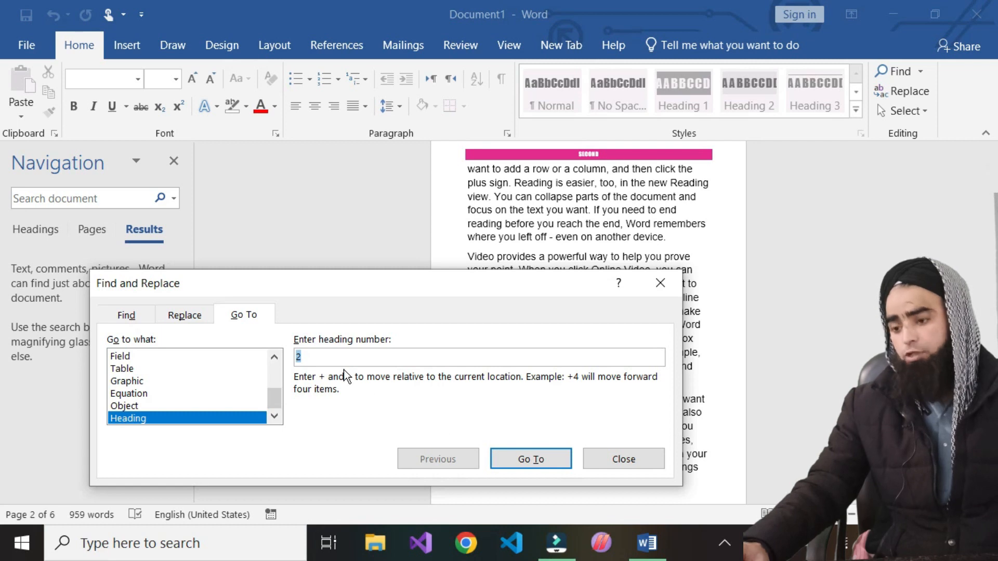
# Step: Go to heading 1 and look over the text below it on the first page
pyautogui.write('1')
pyautogui.press('Return')
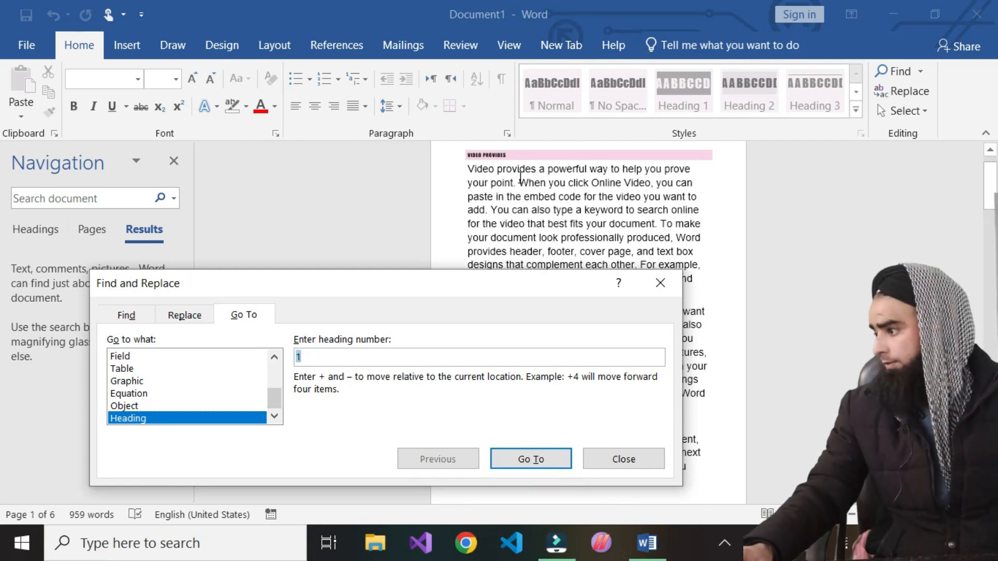
pyautogui.scroll(-3, 520, 177)
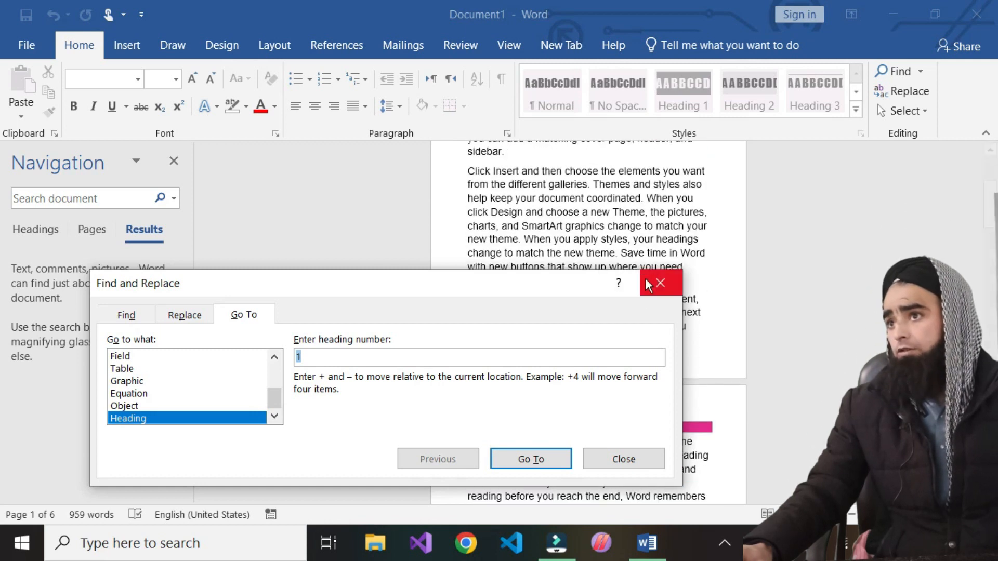
# Step: Move the dialog clear of the page and apply the Heading 2 style to "Click Insert" at the start of page 4
pyautogui.moveTo(583, 286); pyautogui.dragTo(275, 231)
pyautogui.scroll(-10, 665, 391)
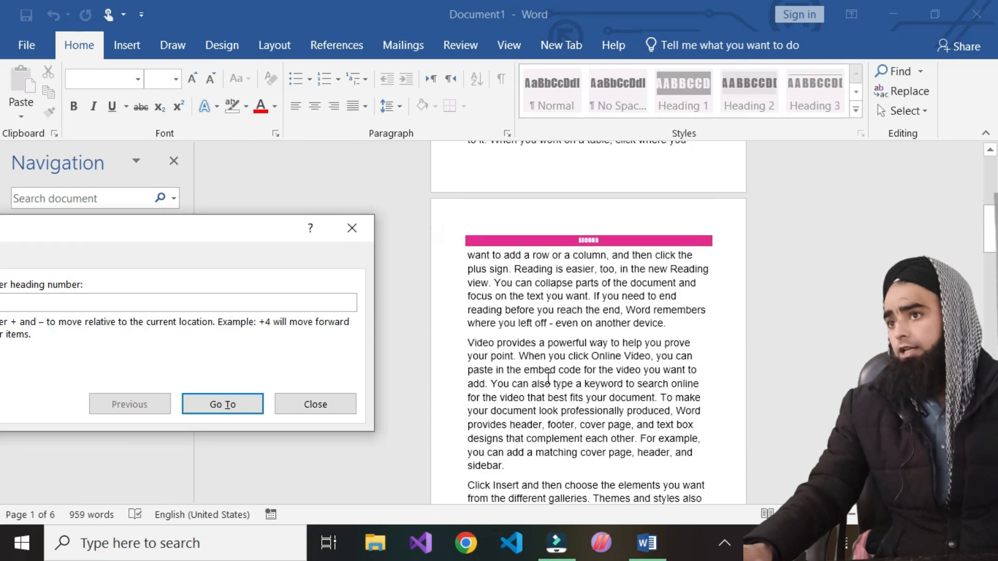
pyautogui.scroll(-10, 665, 391)
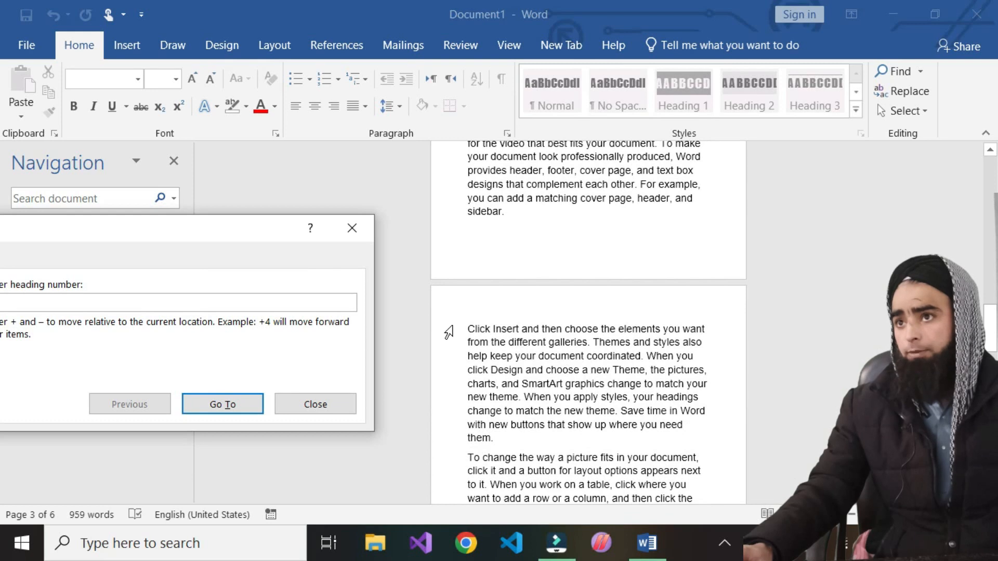
pyautogui.click(462, 330)
pyautogui.moveTo(467, 330); pyautogui.dragTo(521, 329)
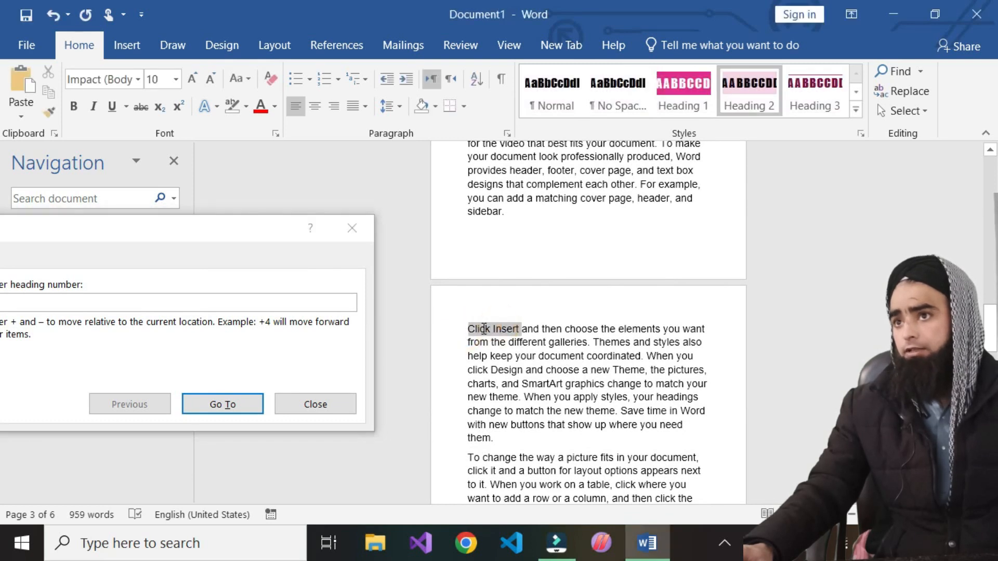
pyautogui.click(739, 92)
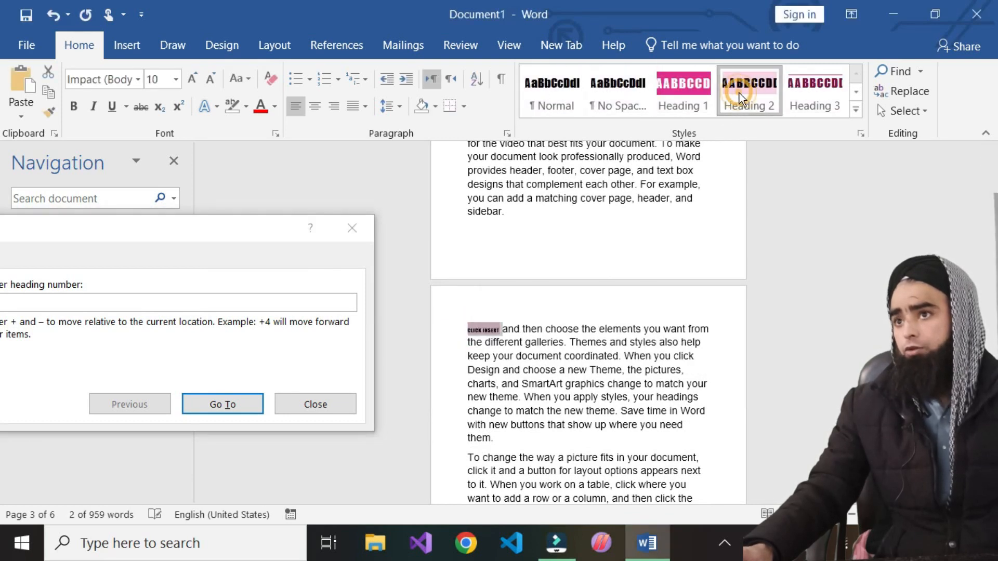
# Step: Break the paragraph after "Click Insert" so the heading stands on its own line, and select that line
pyautogui.click(506, 331)
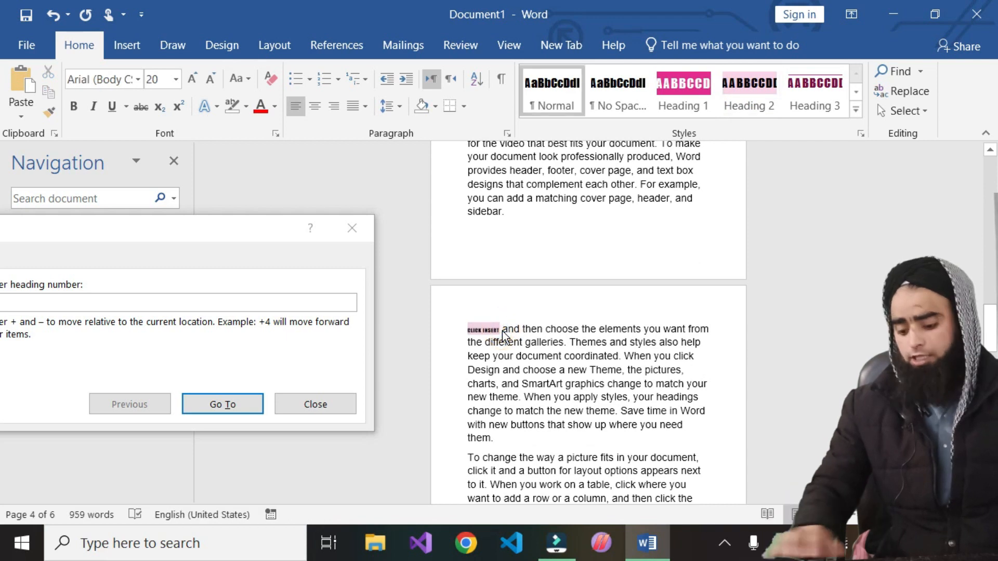
pyautogui.press('Return')
pyautogui.click(559, 220)
pyautogui.press('Return')
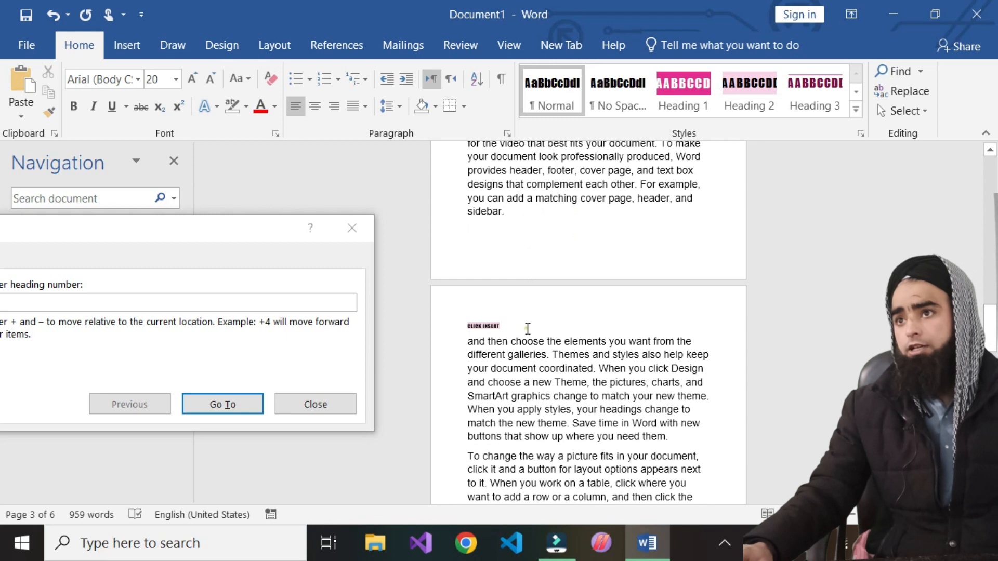
pyautogui.tripleClick(509, 326)
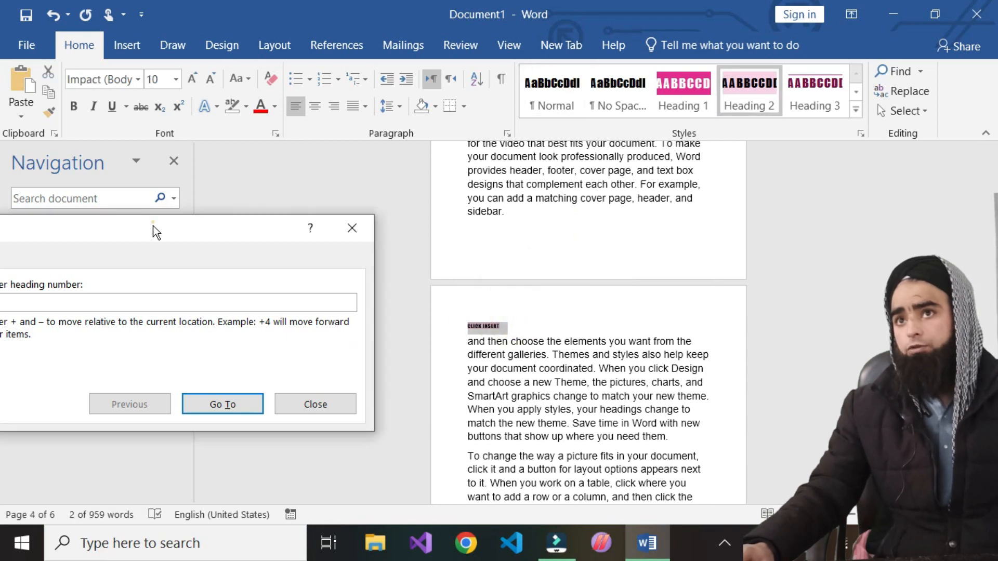
# Step: Go to heading 3 and close the Find and Replace dialog
pyautogui.write('3')
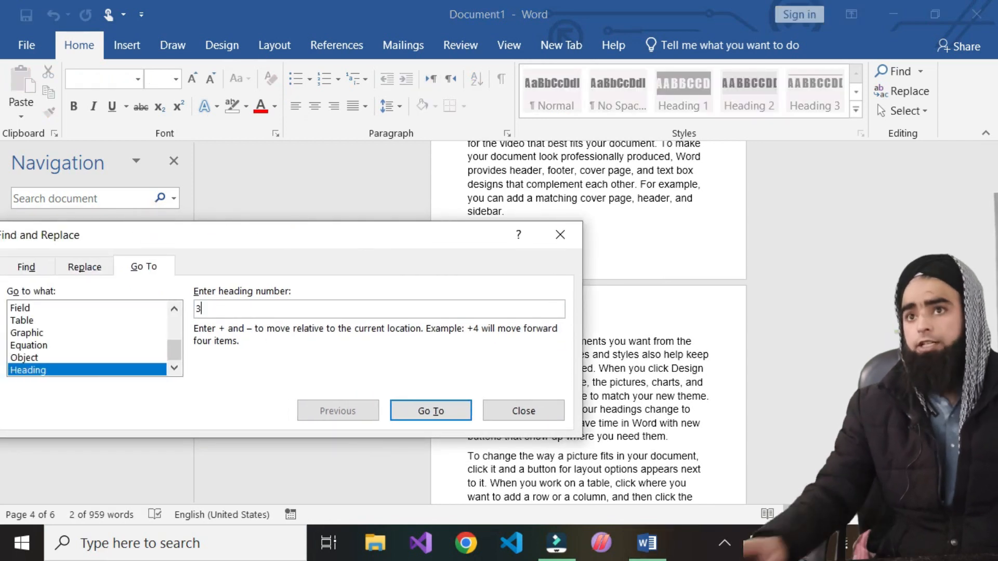
pyautogui.click(421, 411)
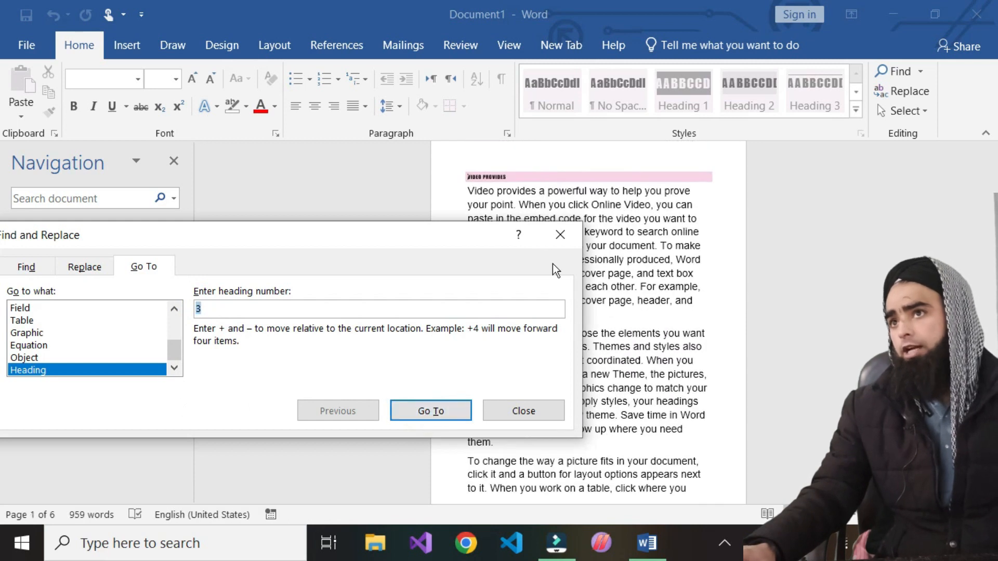
pyautogui.moveTo(434, 223); pyautogui.dragTo(415, 254)
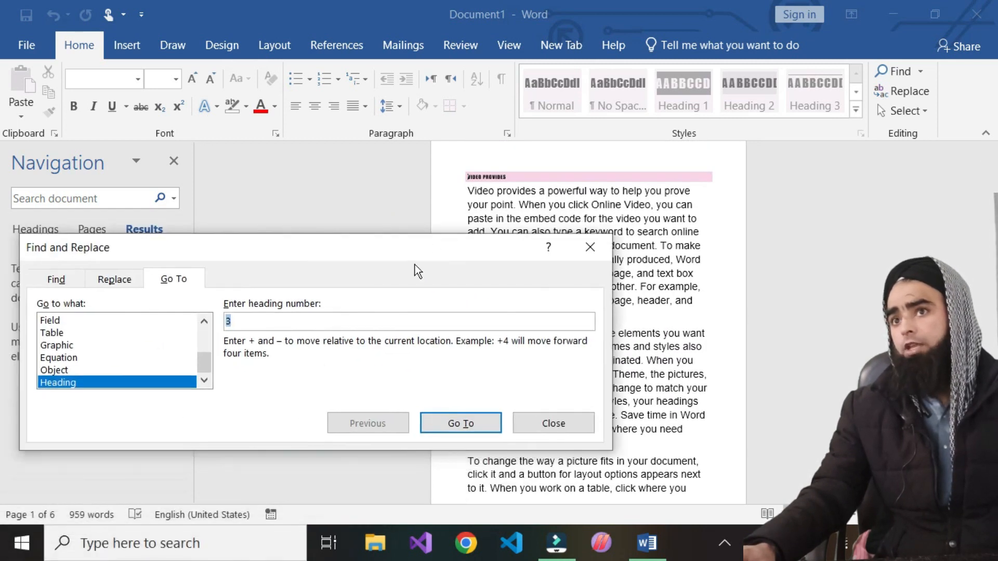
pyautogui.click(588, 248)
# Step: List the document's headings in the Navigation pane and apply the Heading 1 style to the "Click Insert" line
pyautogui.scroll(-10, 572, 395)
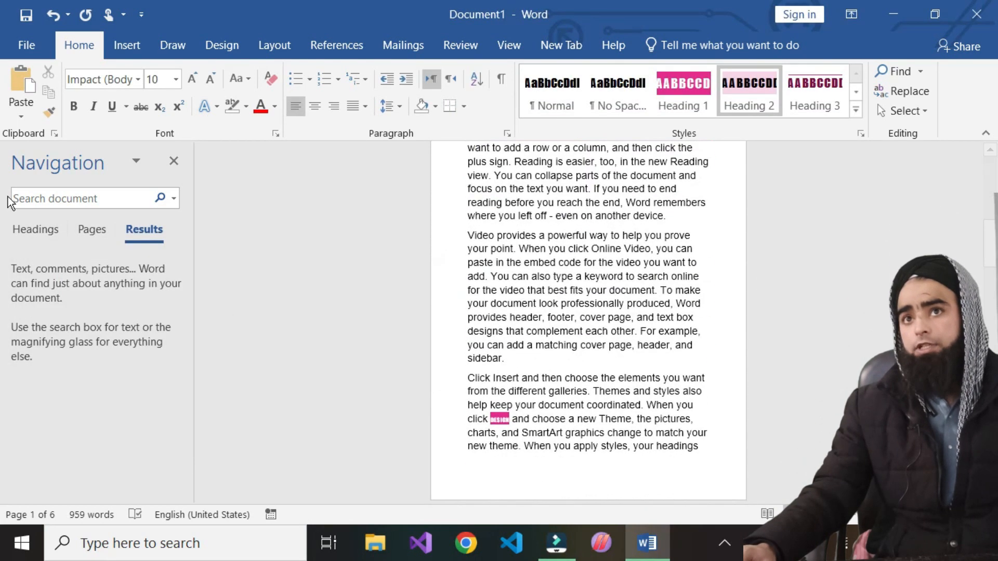
pyautogui.click(29, 228)
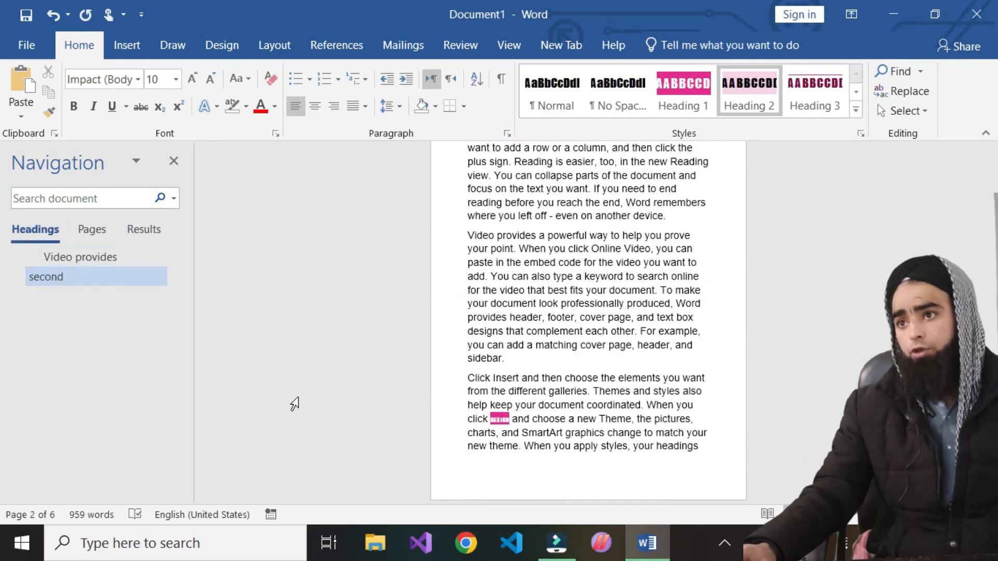
pyautogui.scroll(-10, 582, 406)
pyautogui.scroll(6, 567, 345)
pyautogui.scroll(-1, 495, 344)
pyautogui.click(512, 330)
pyautogui.click(460, 330)
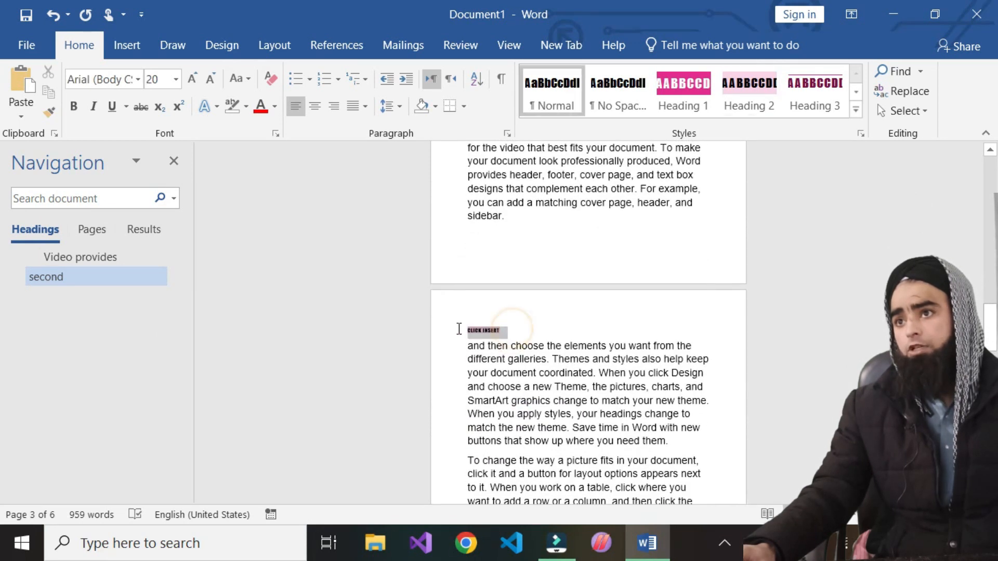
pyautogui.click(710, 102)
pyautogui.click(48, 277)
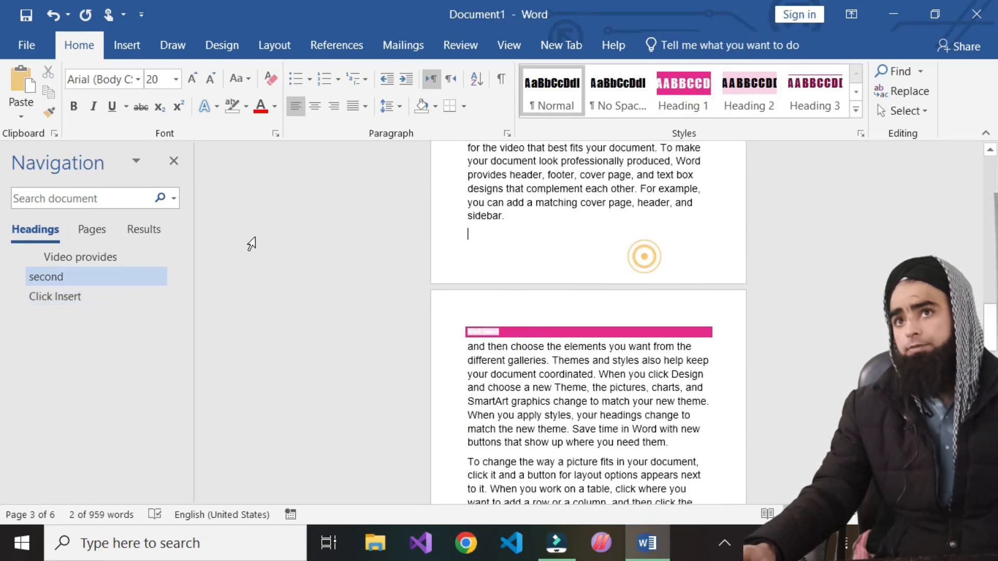
# Step: Close the Navigation pane and use Go To to go to heading 3
pyautogui.click(169, 166)
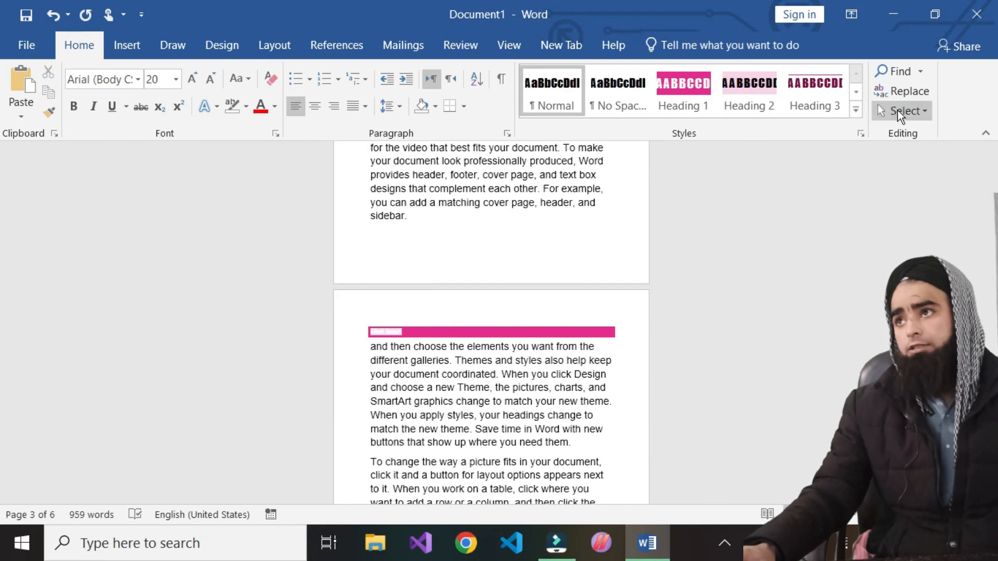
pyautogui.click(897, 91)
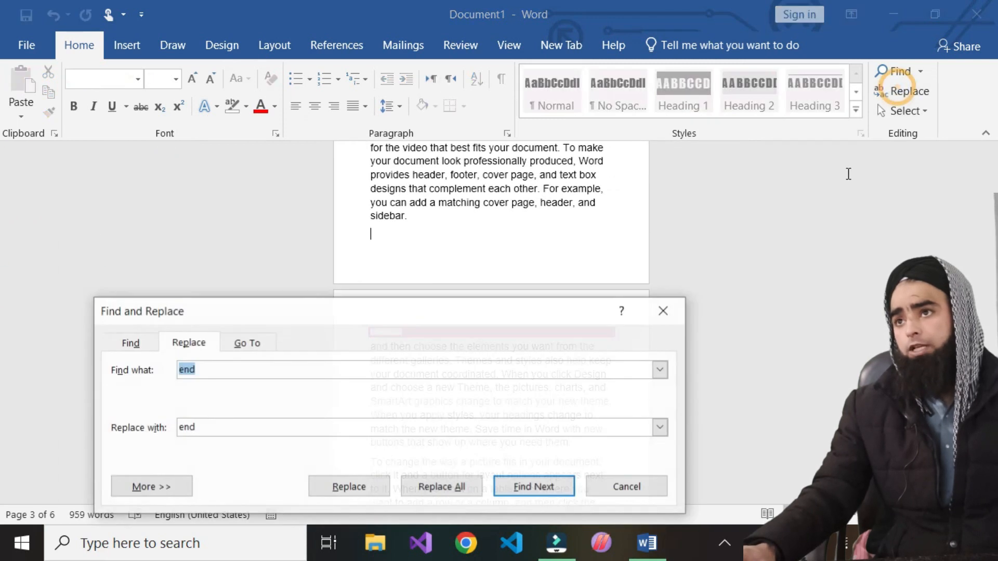
pyautogui.click(238, 344)
pyautogui.click(354, 385)
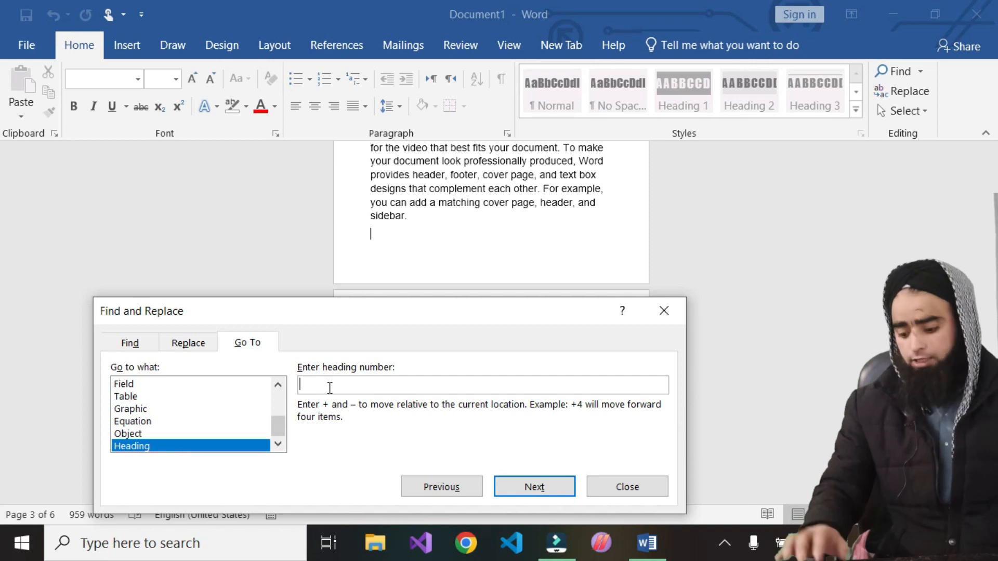
pyautogui.write('3')
pyautogui.press('Return')
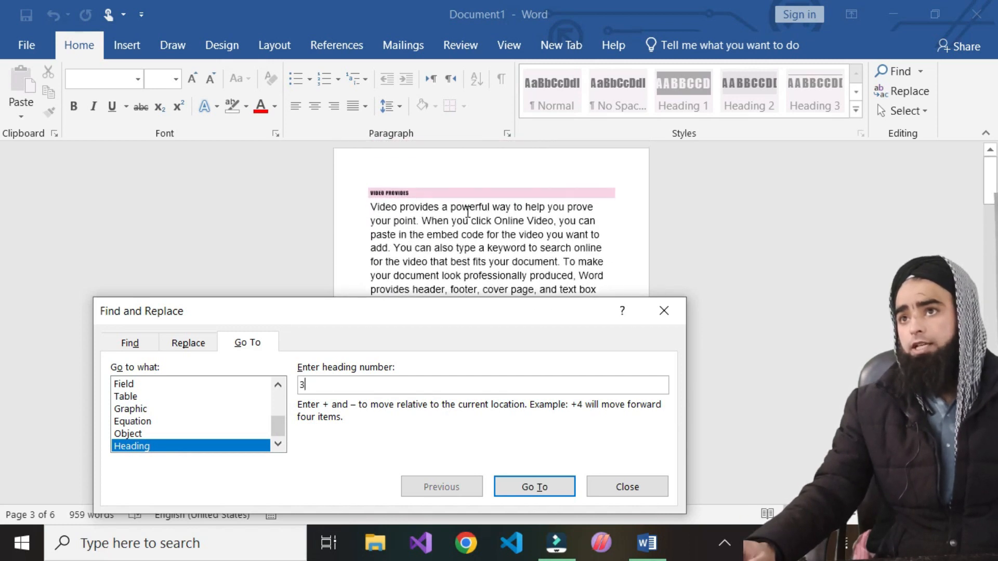
pyautogui.click(461, 206)
pyautogui.click(434, 239)
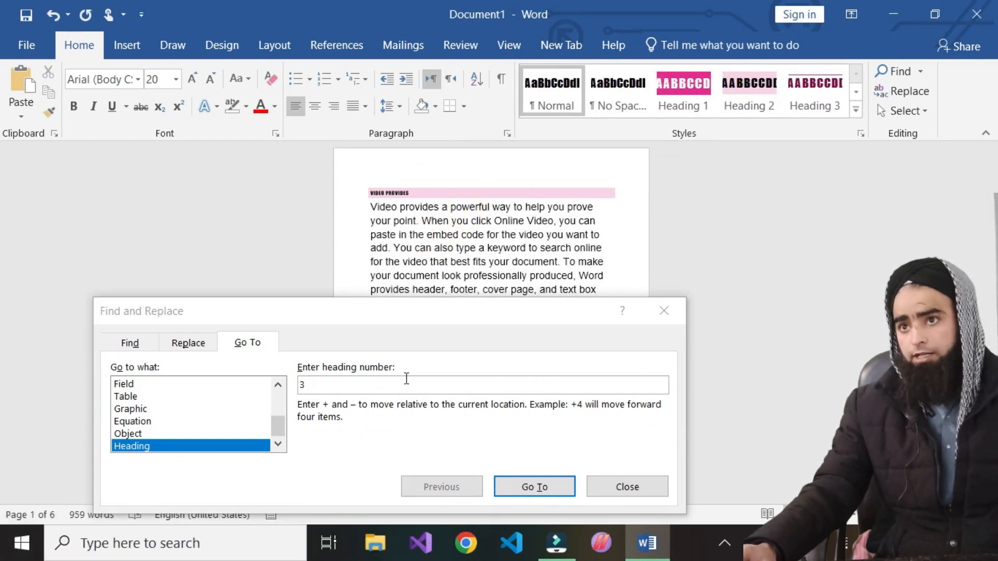
pyautogui.click(535, 482)
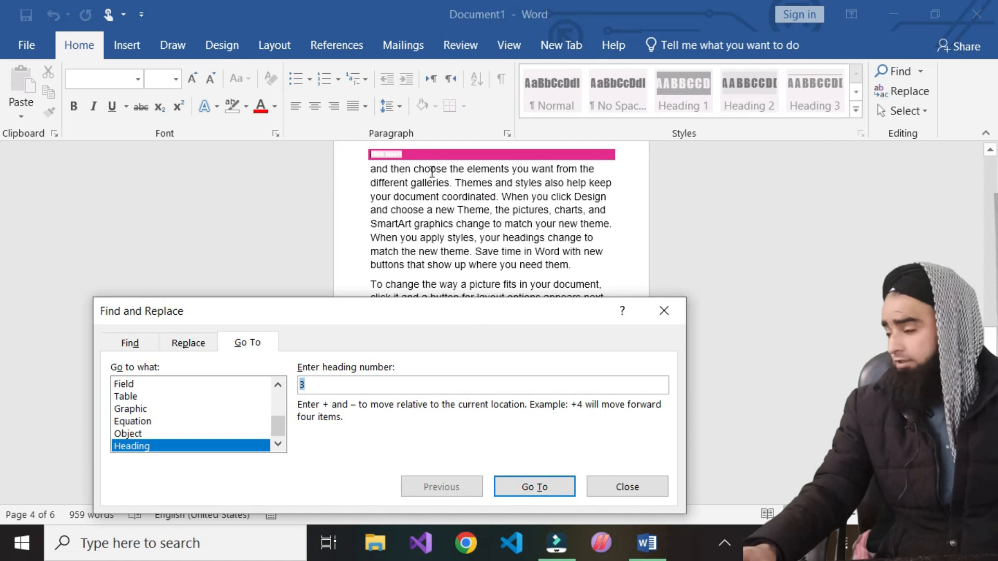
# Step: Look through the text below the "Click Insert" heading and go to heading 4
pyautogui.scroll(-3, 458, 234)
pyautogui.scroll(3, 447, 228)
pyautogui.scroll(-3, 479, 237)
pyautogui.scroll(-1, 479, 237)
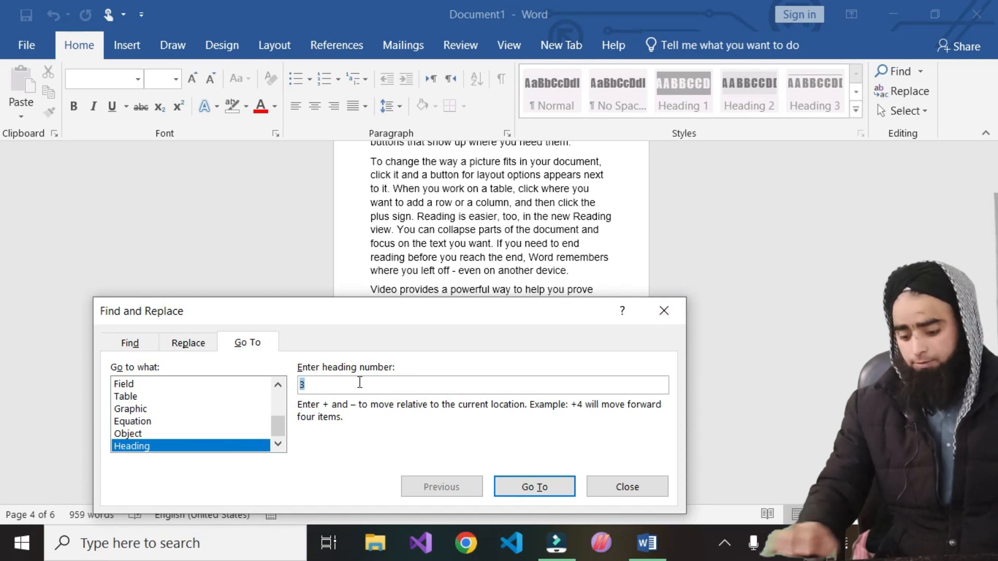
pyautogui.press('BackSpace')
pyautogui.write('4')
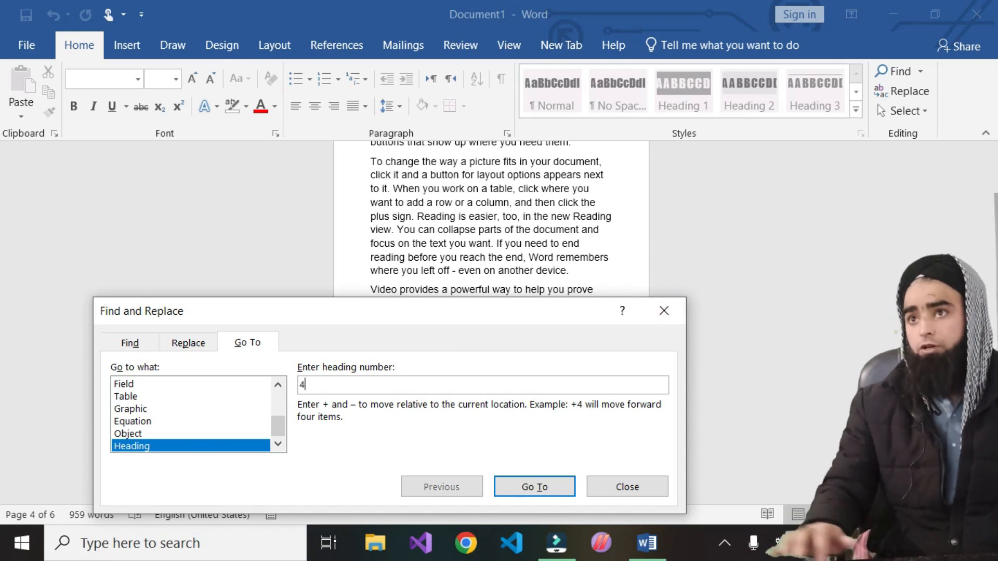
pyautogui.click(561, 484)
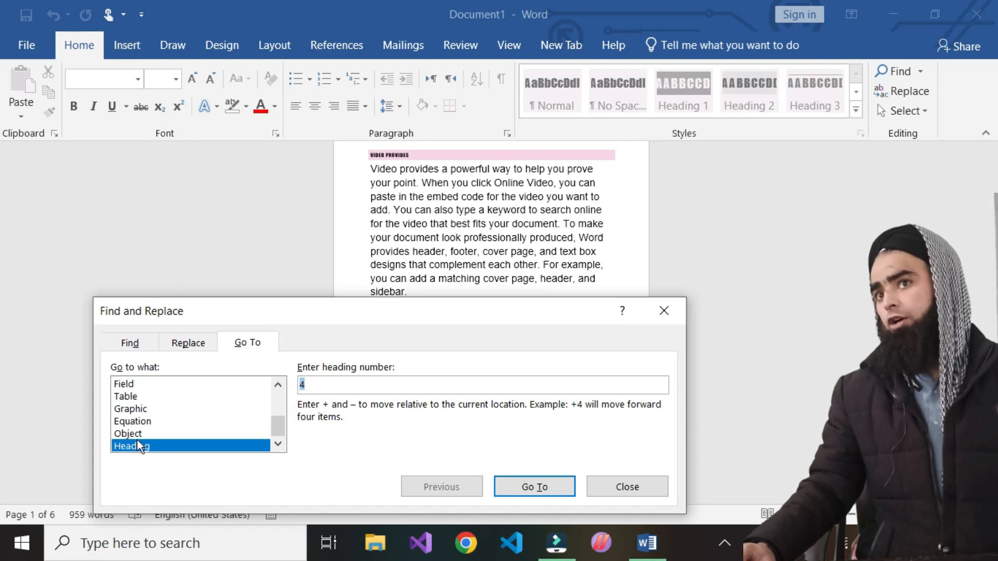
# Step: Review the remaining Go To target types and close the Find and Replace dialog
pyautogui.scroll(1, 150, 398)
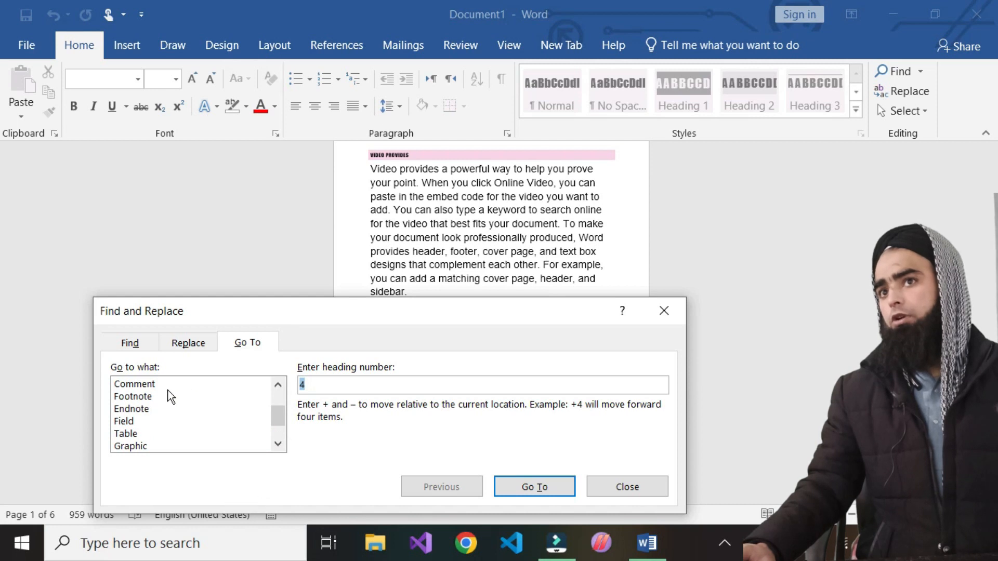
pyautogui.scroll(1, 156, 391)
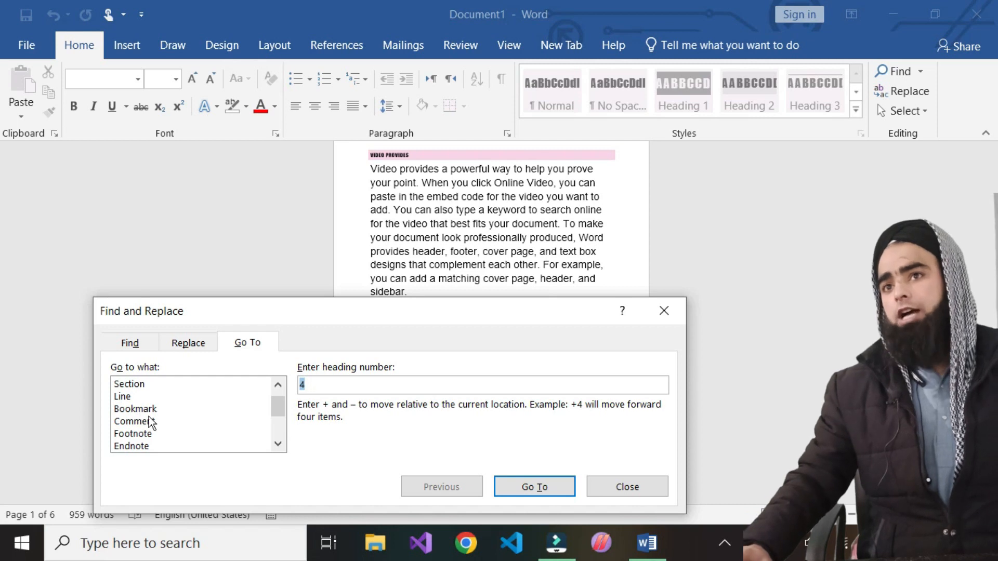
pyautogui.click(665, 311)
# Step: Select all of the document's text with the Select All command, look over the selected pages, and clear the selection
pyautogui.click(921, 114)
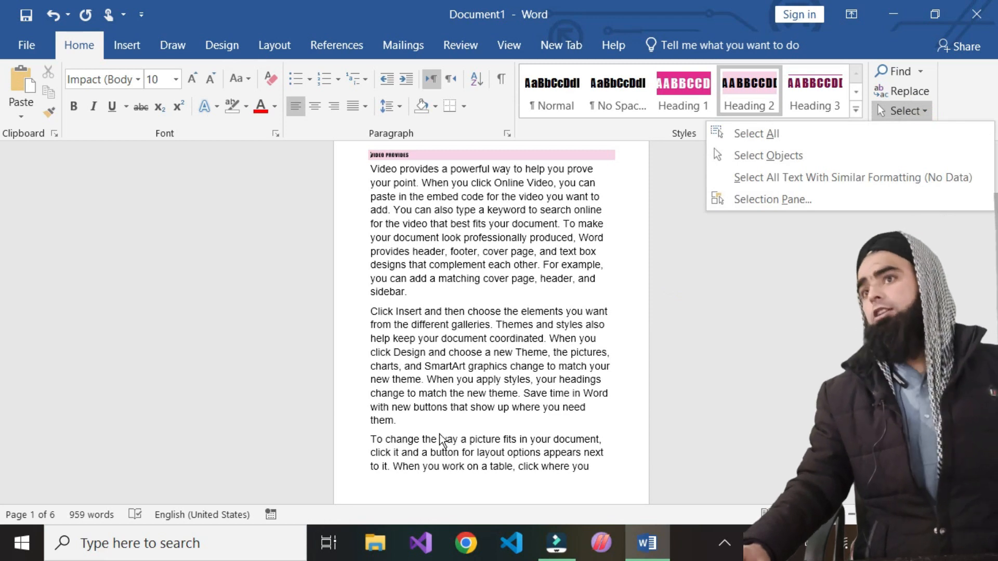
pyautogui.click(449, 407)
pyautogui.scroll(10, 449, 407)
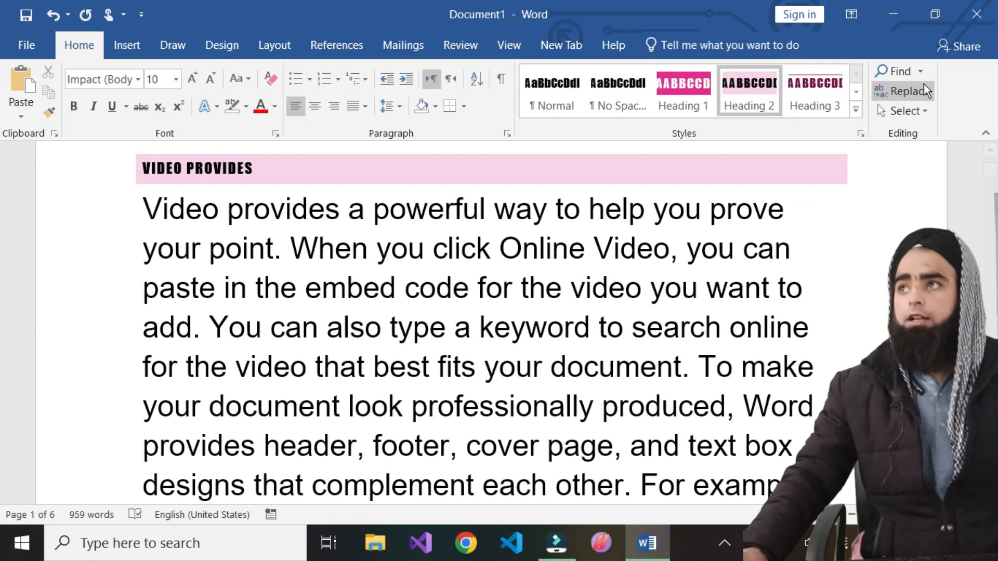
pyautogui.click(915, 117)
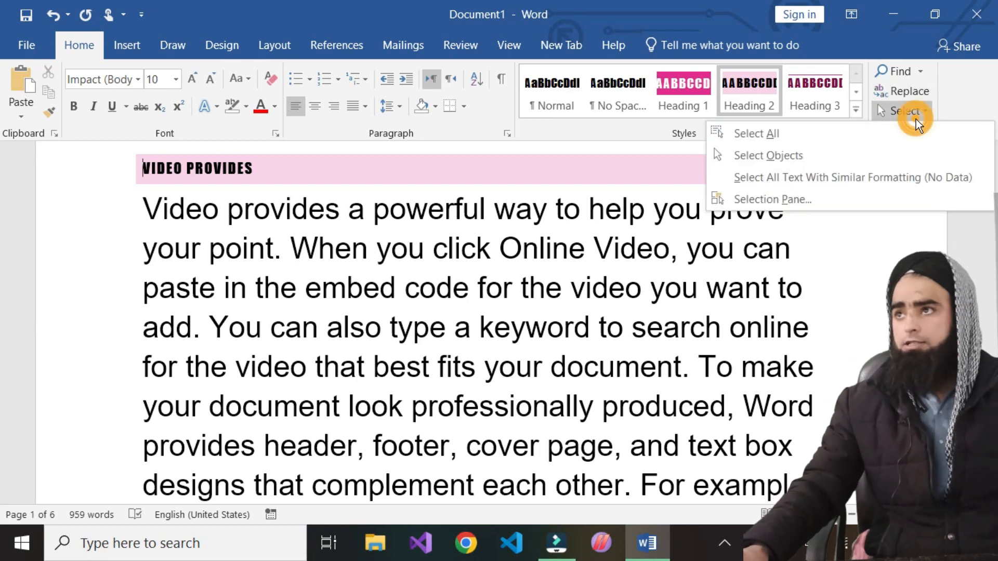
pyautogui.click(793, 134)
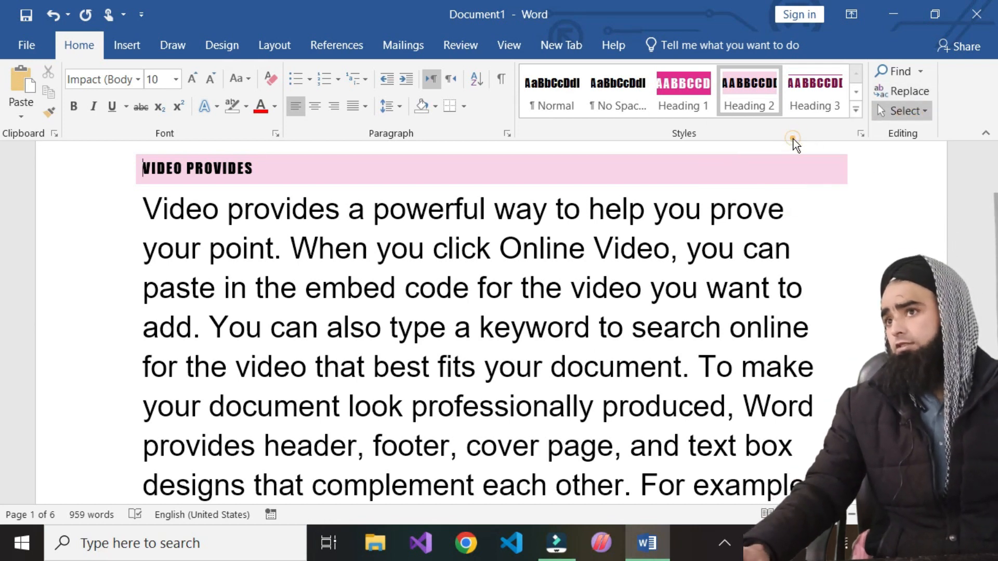
pyautogui.scroll(-10, 451, 406)
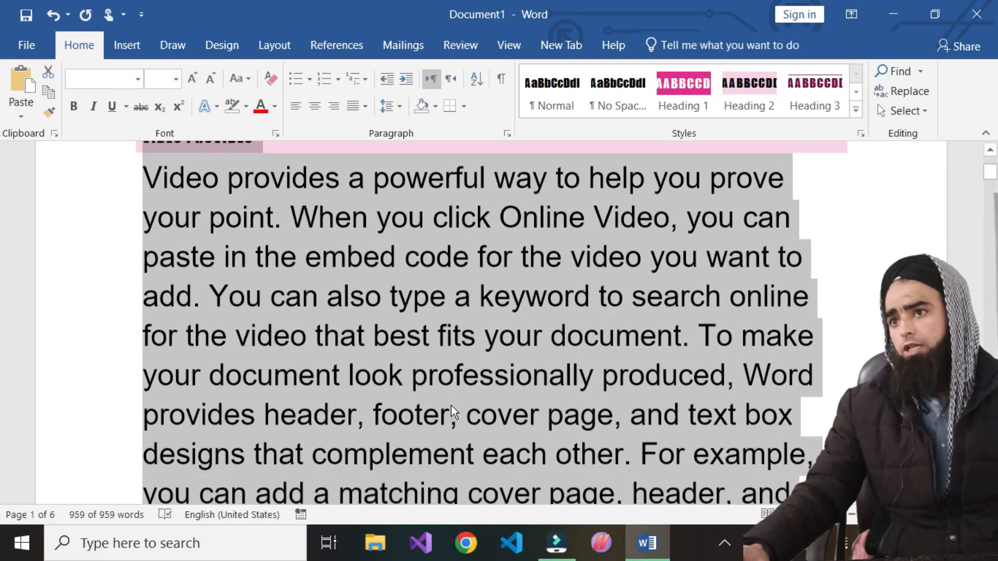
pyautogui.scroll(-5, 532, 385)
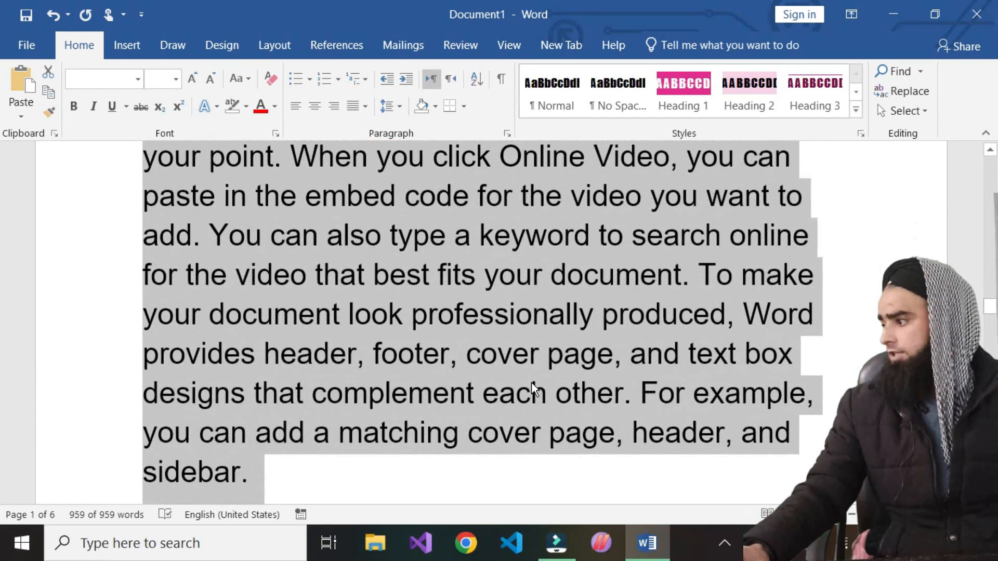
pyautogui.click(533, 385)
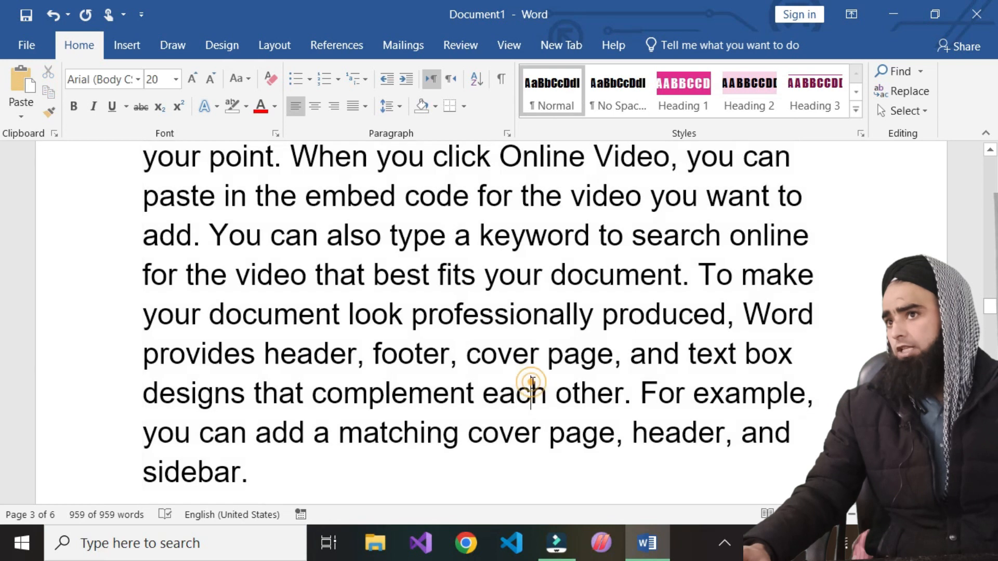
# Step: Select the whole document again from within page 3, check the selection across the pages, and deselect it
pyautogui.hotkey('ctrl', 'a')
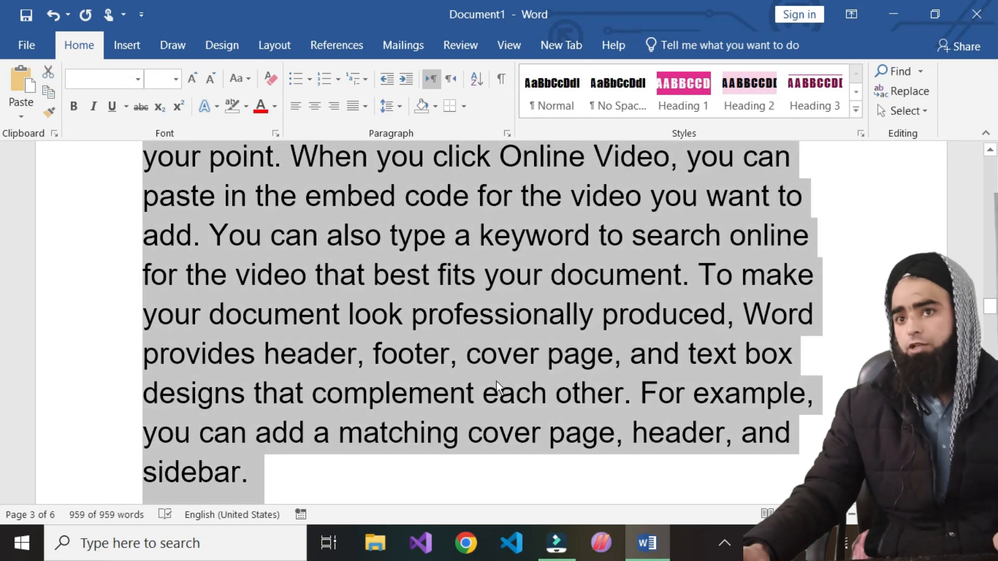
pyautogui.scroll(-13, 439, 423)
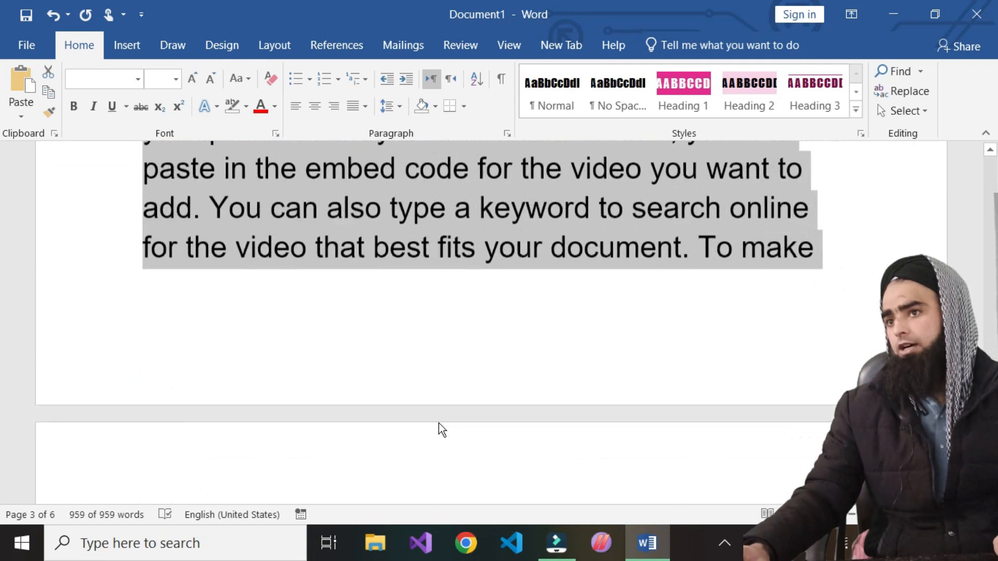
pyautogui.scroll(-12, 532, 388)
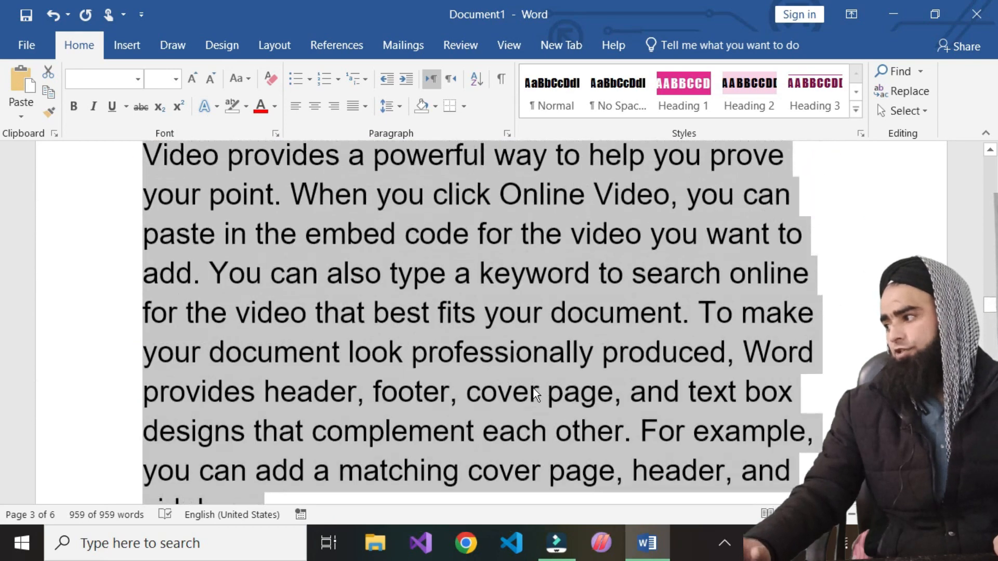
pyautogui.scroll(12, 532, 388)
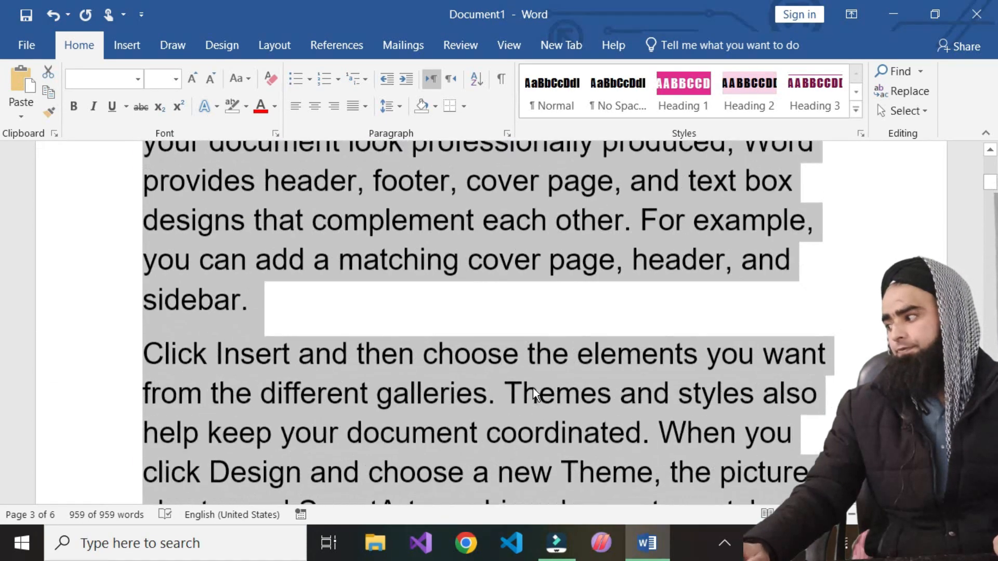
pyautogui.click(532, 388)
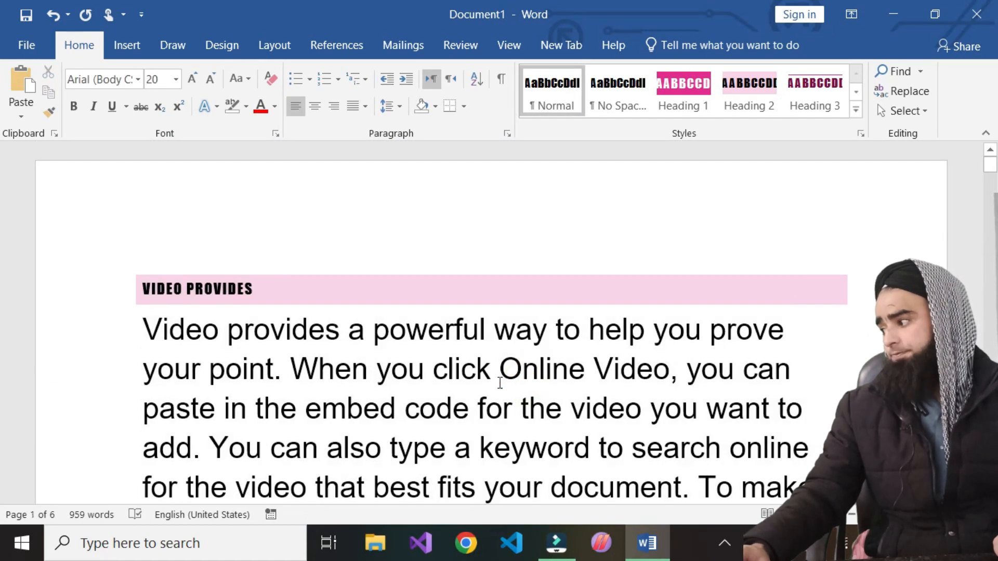
# Step: Set the words "Video provides a powerful" at the start of the first paragraph in the Impact heading font
pyautogui.click(925, 115)
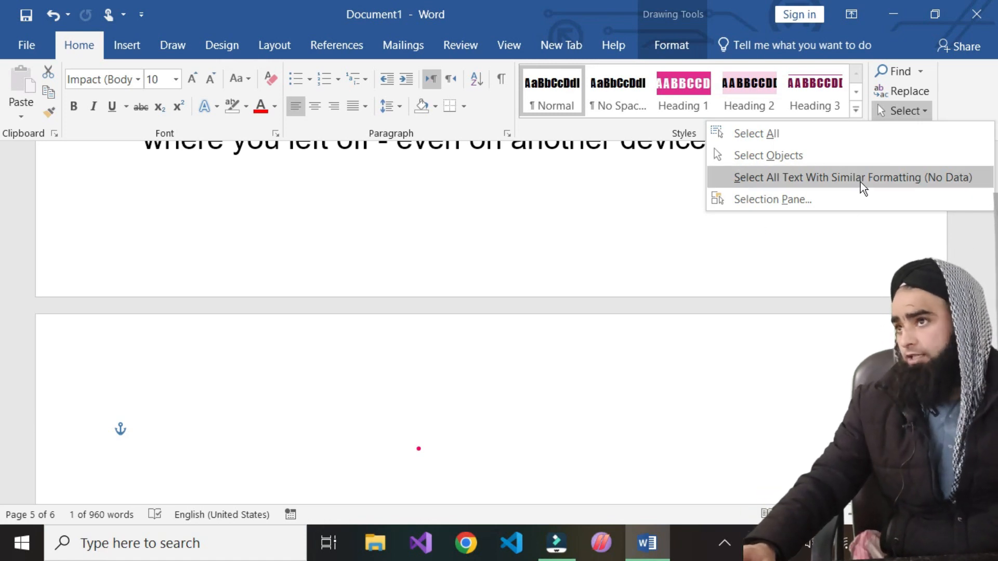
pyautogui.scroll(10, 195, 326)
pyautogui.scroll(15, 195, 326)
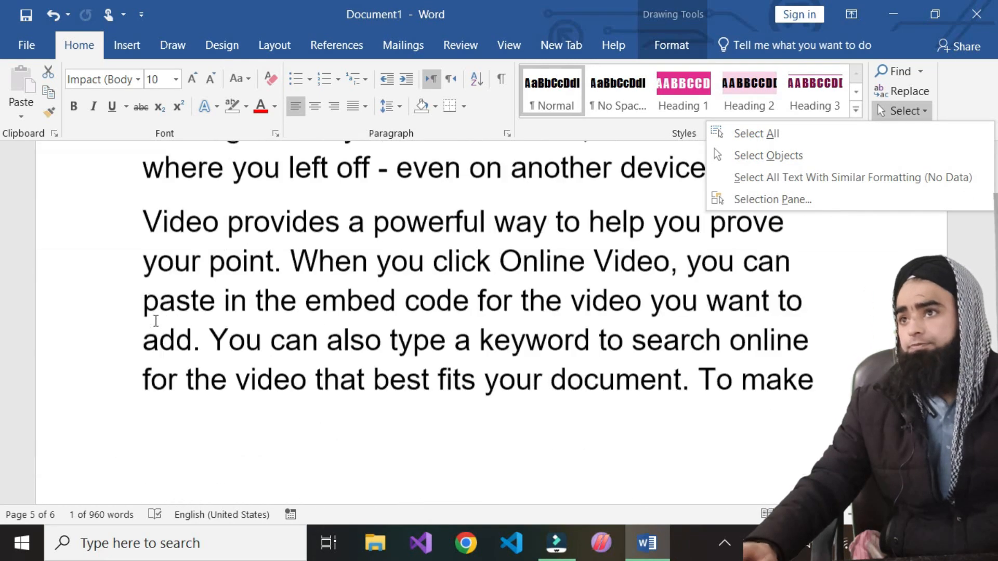
pyautogui.scroll(5, 241, 312)
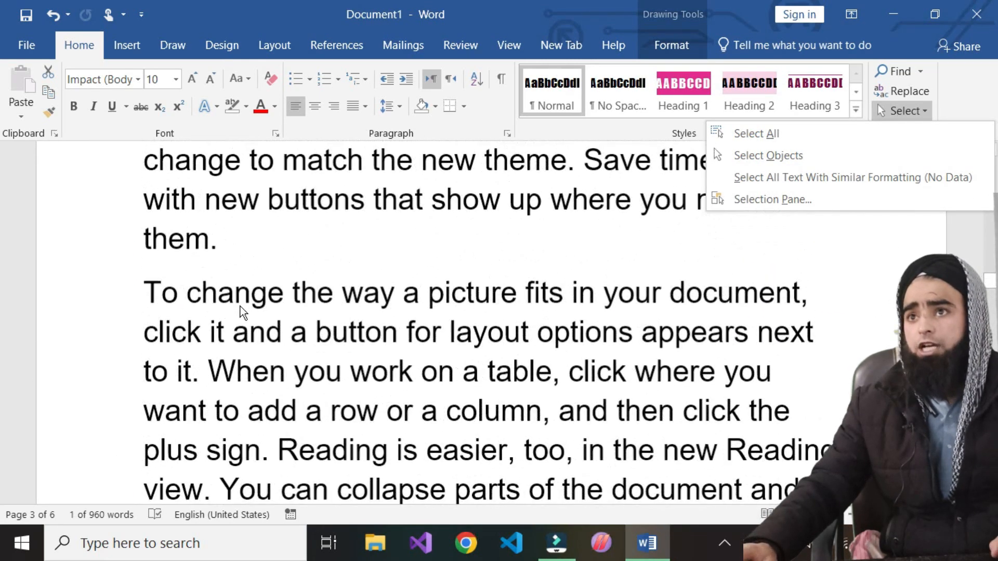
pyautogui.scroll(-8, 241, 314)
pyautogui.scroll(7, 530, 333)
pyautogui.scroll(6, 518, 331)
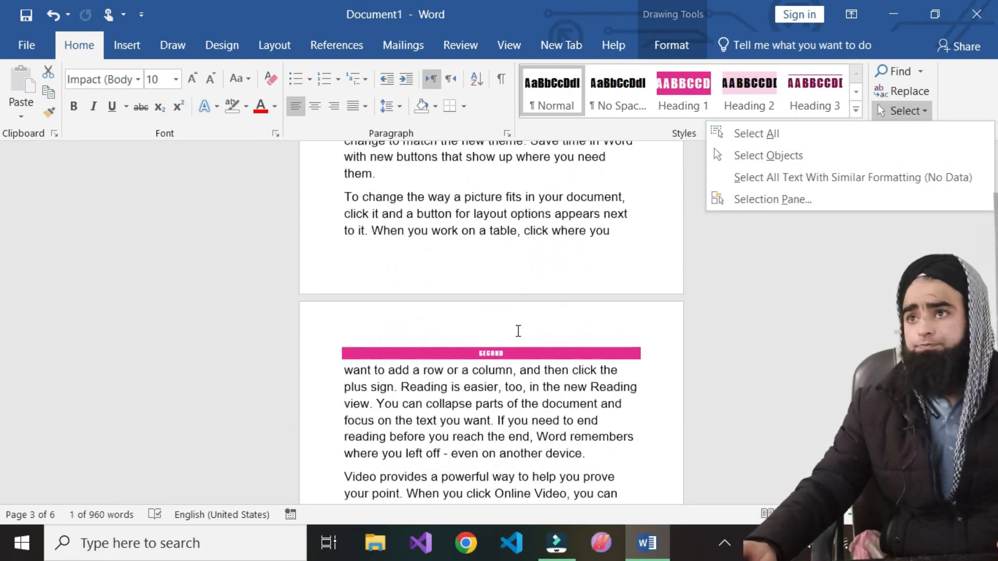
pyautogui.scroll(8, 518, 331)
pyautogui.scroll(12, 518, 331)
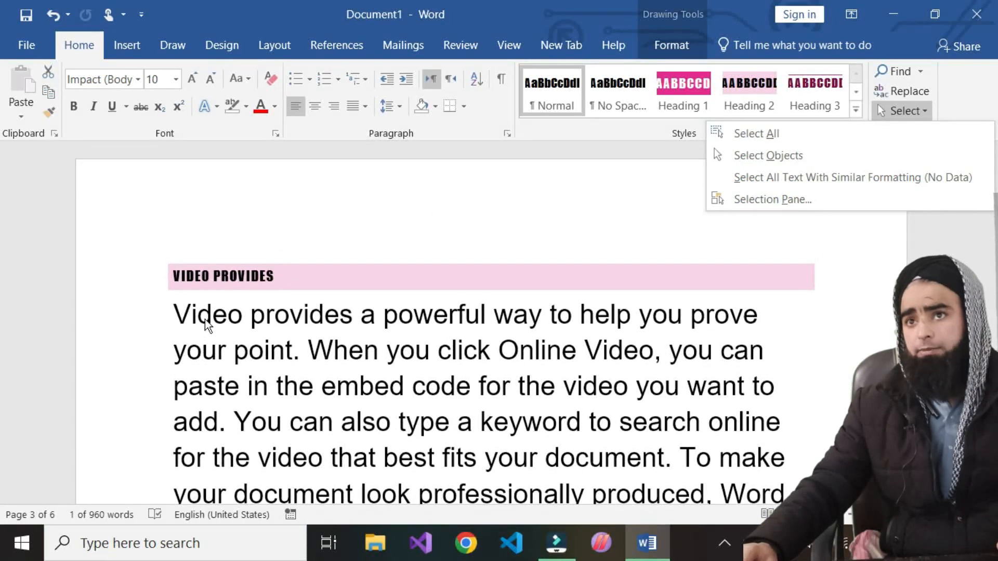
pyautogui.click(162, 312)
pyautogui.moveTo(166, 312); pyautogui.dragTo(491, 321)
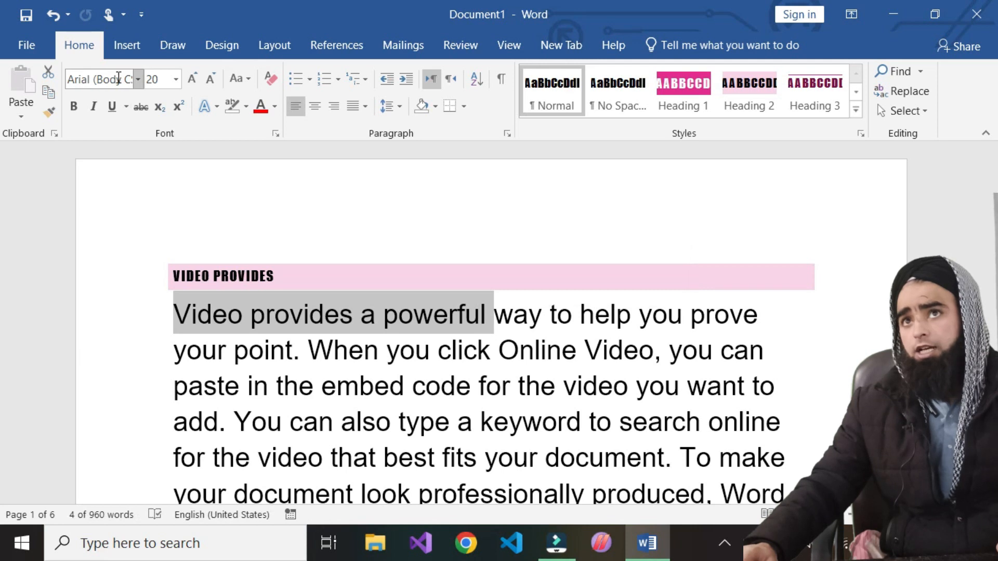
pyautogui.click(139, 79)
pyautogui.click(89, 125)
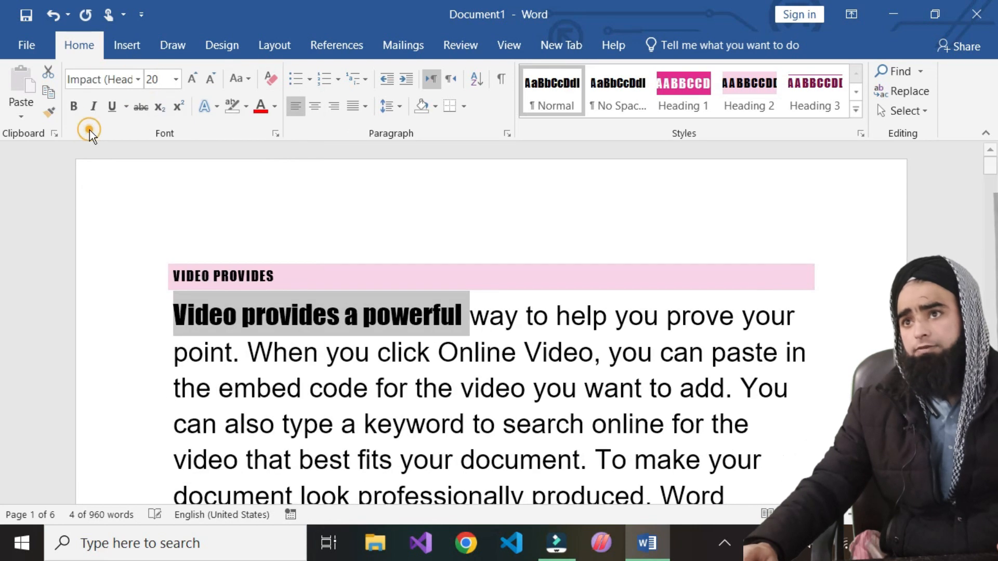
# Step: Format the phrase "Video provides a powerful" in light green, bold and italic with a black highlight
pyautogui.click(272, 108)
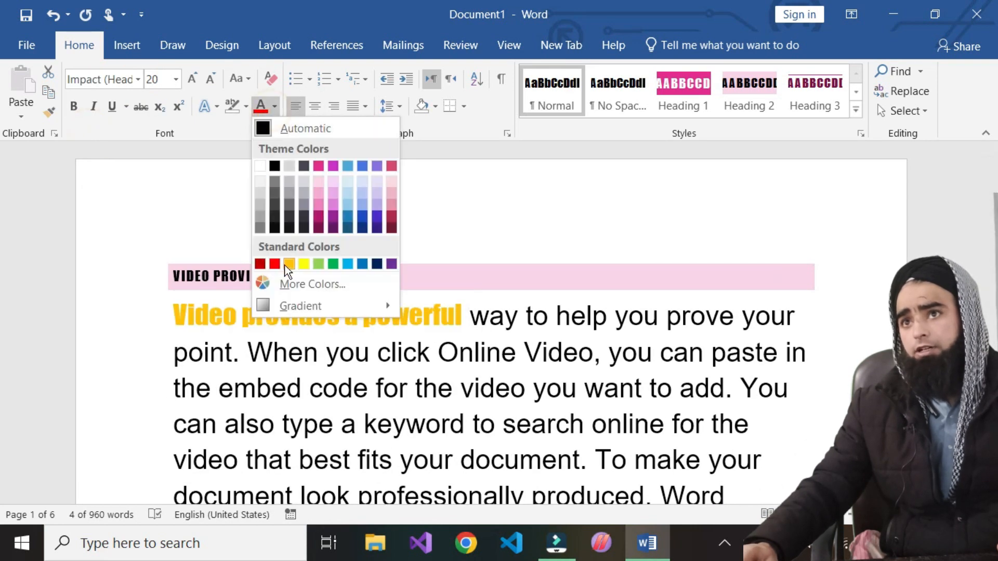
pyautogui.click(319, 264)
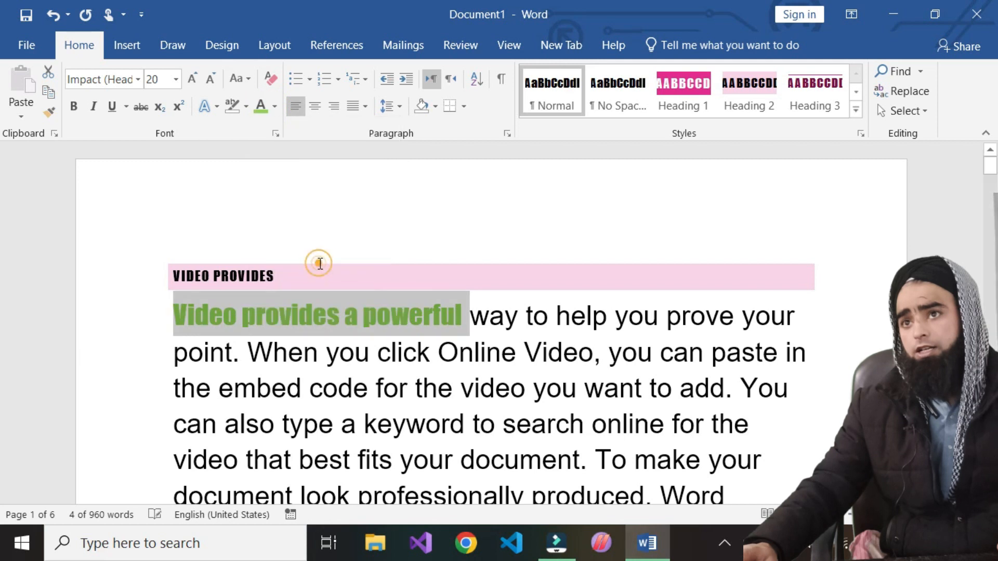
pyautogui.click(78, 108)
pyautogui.click(86, 105)
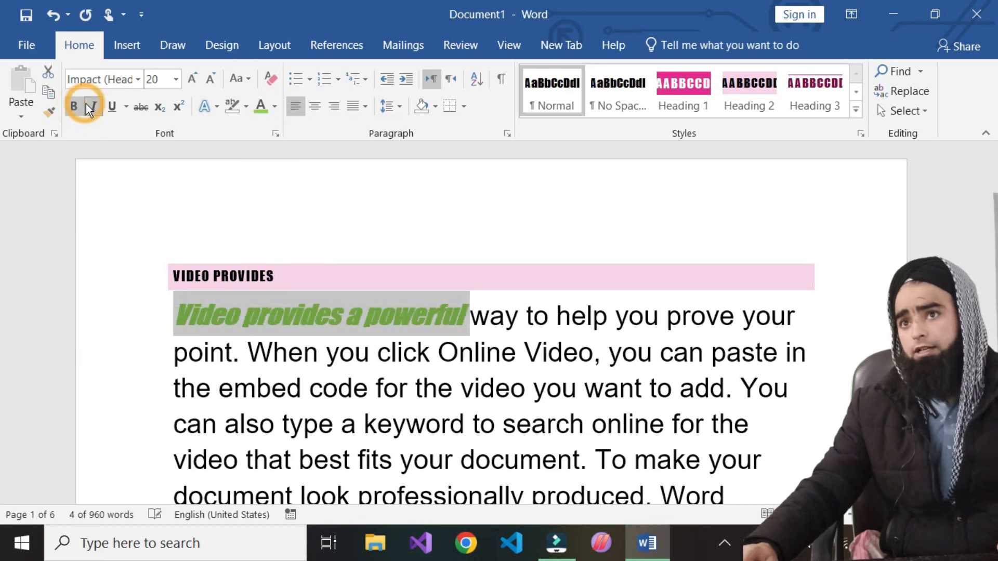
pyautogui.click(246, 107)
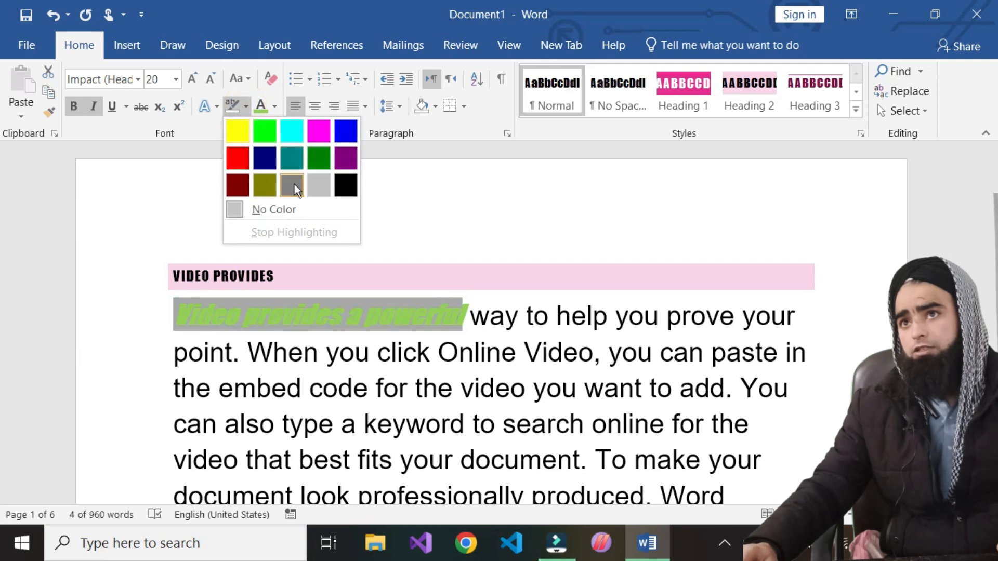
pyautogui.click(345, 186)
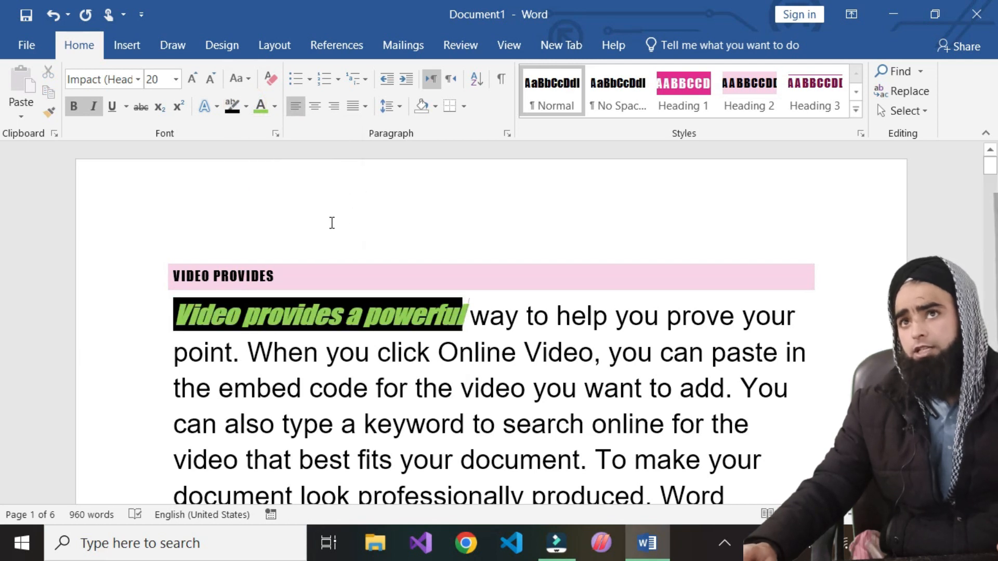
pyautogui.click(355, 354)
# Step: Copy the phrase's formatting with Format Painter onto "want to add a row or a column" below the "Second" heading
pyautogui.click(244, 311)
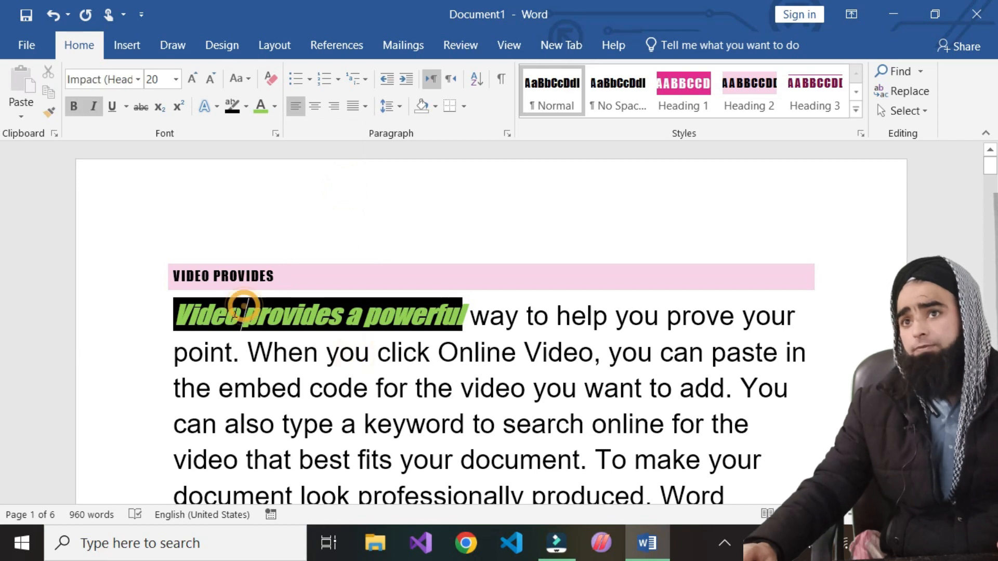
pyautogui.click(49, 113)
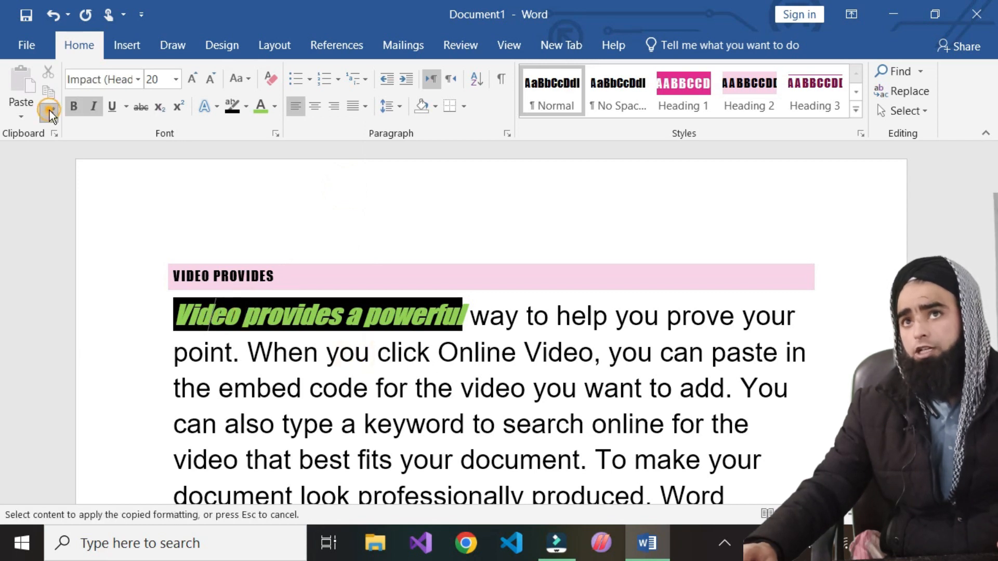
pyautogui.scroll(-3, 487, 390)
pyautogui.scroll(-10, 487, 390)
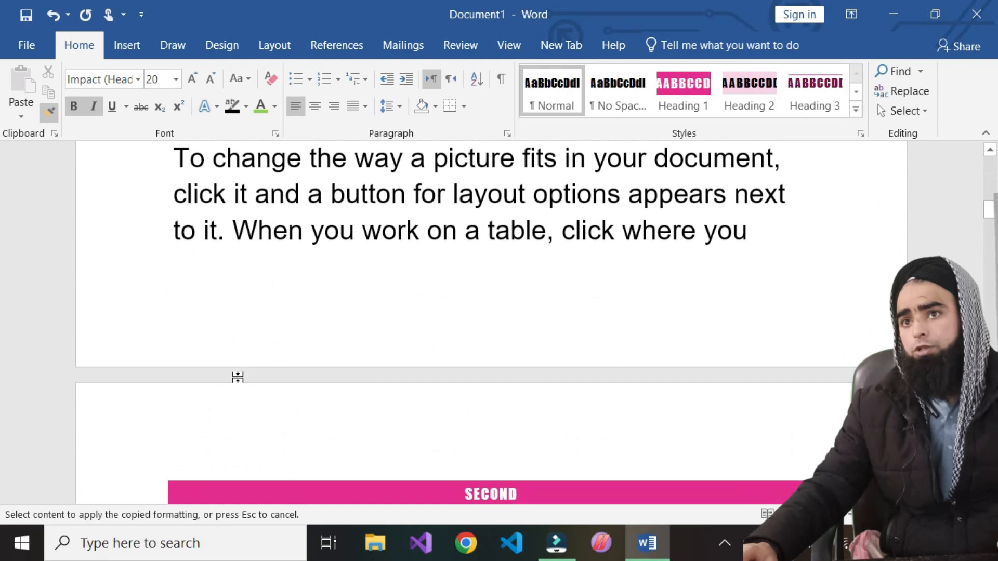
pyautogui.moveTo(175, 342)
pyautogui.mouseDown()
pyautogui.moveTo(327, 341)
pyautogui.moveTo(531, 360)
pyautogui.moveTo(535, 338)
pyautogui.mouseUp()
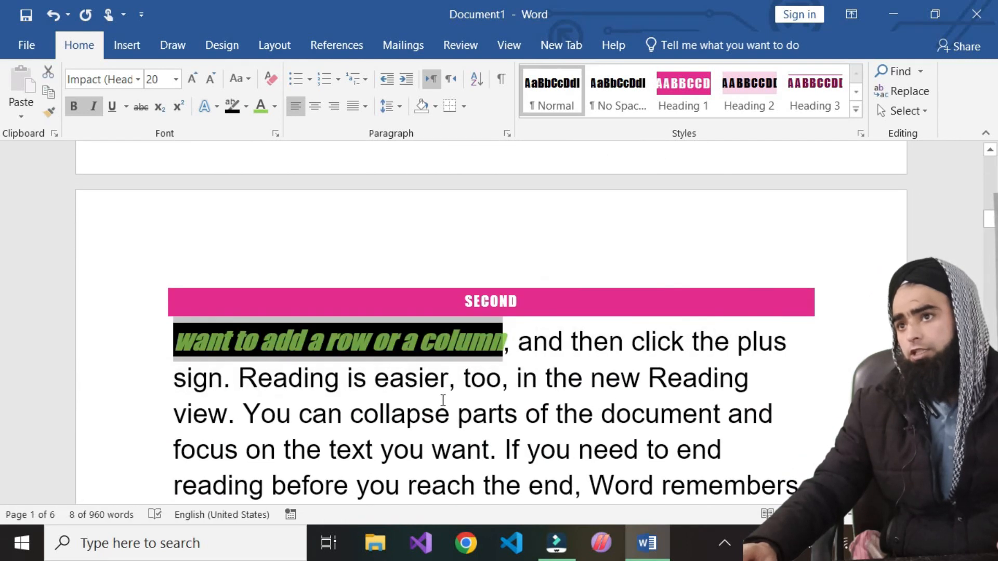
pyautogui.scroll(-2, 304, 401)
pyautogui.scroll(-4, 305, 401)
pyautogui.scroll(4, 275, 223)
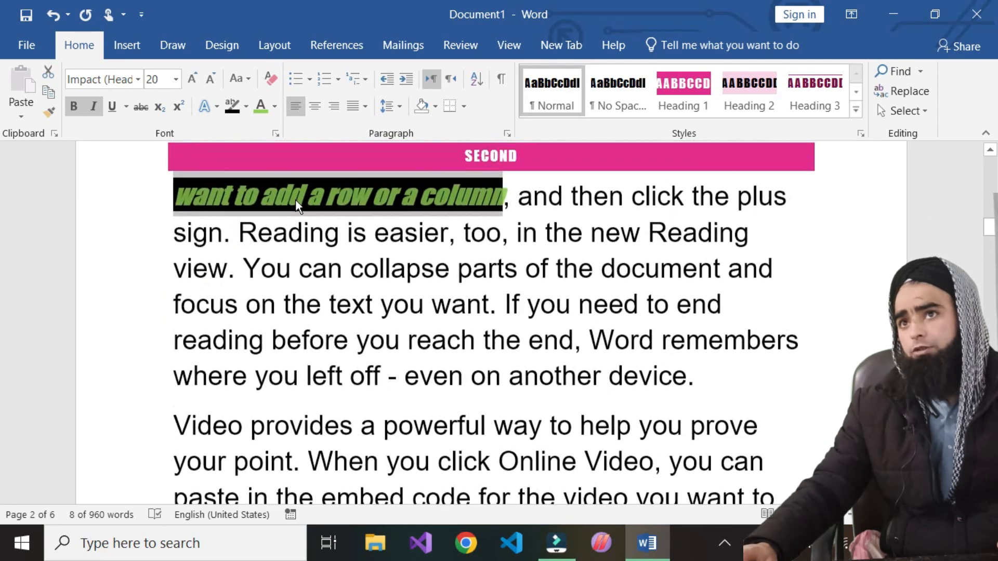
# Step: Copy the same formatting with Format Painter onto "To change the way a picture fits in your document," on page 3
pyautogui.click(296, 188)
pyautogui.click(48, 112)
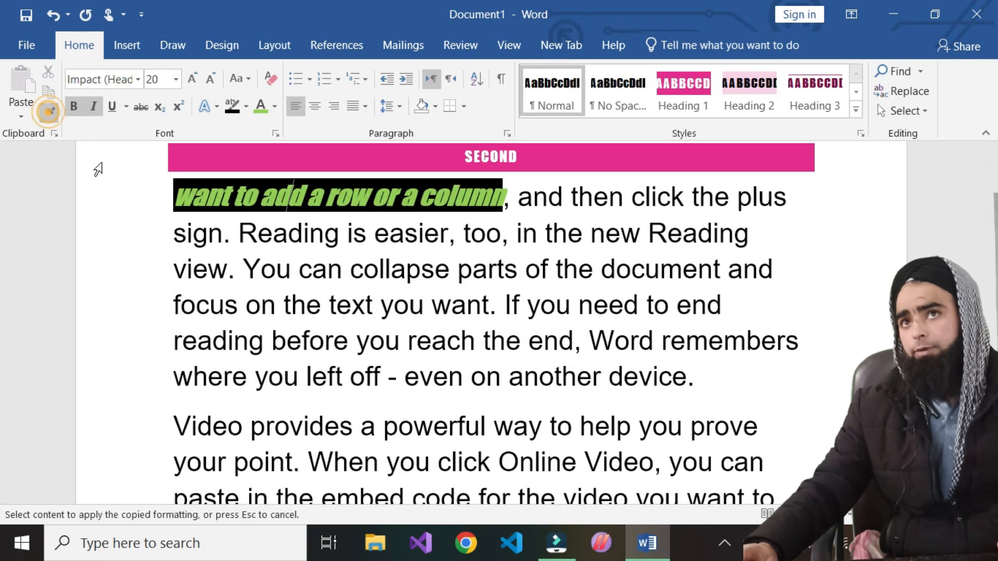
pyautogui.scroll(-4, 347, 436)
pyautogui.scroll(-4, 347, 436)
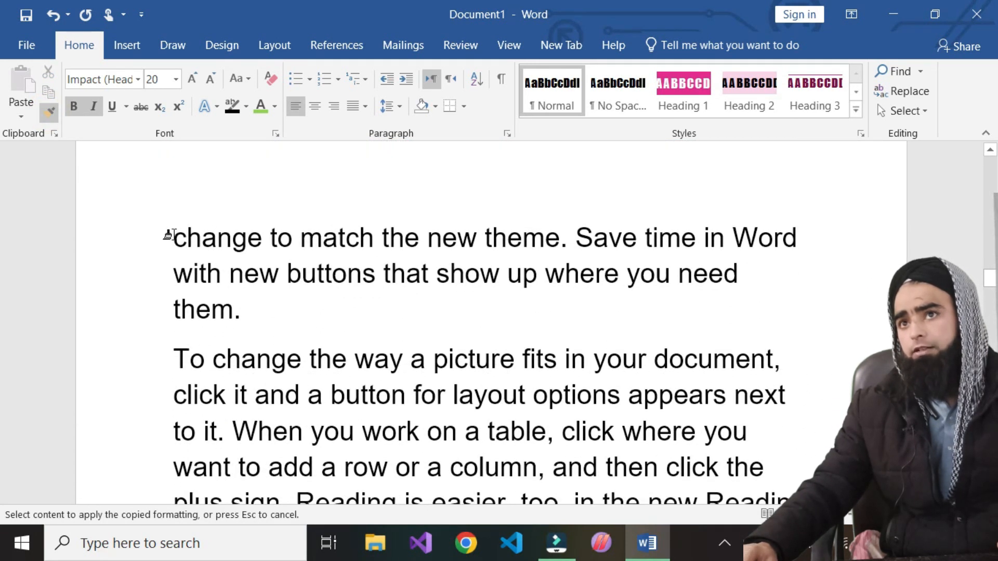
pyautogui.moveTo(161, 362); pyautogui.dragTo(426, 358)
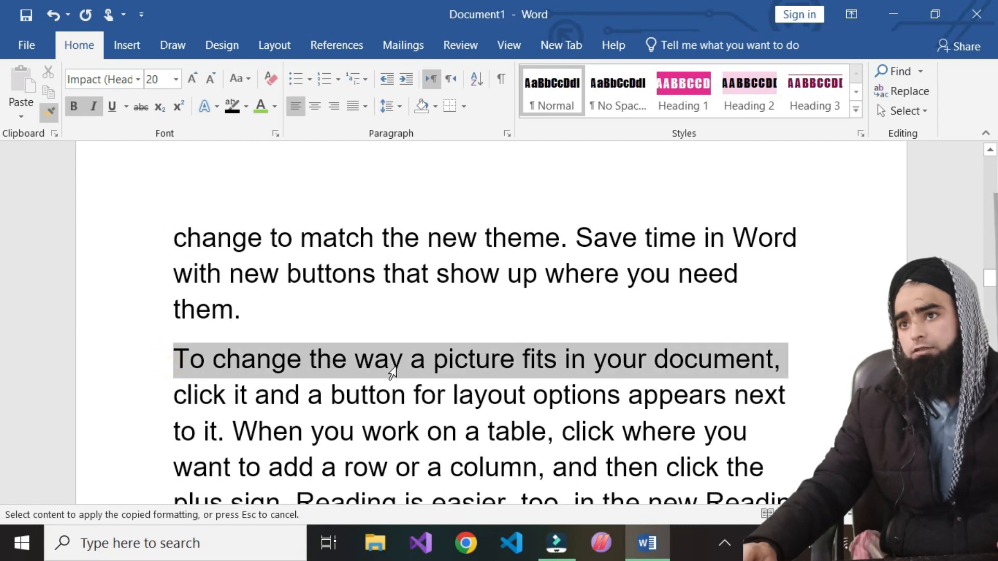
pyautogui.moveTo(354, 378); pyautogui.dragTo(354, 378)
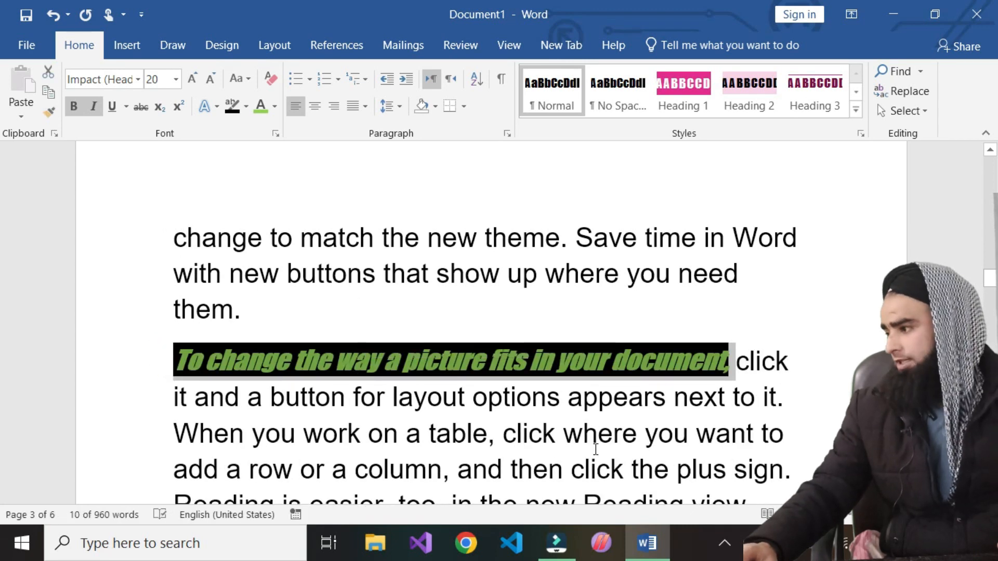
pyautogui.click(559, 449)
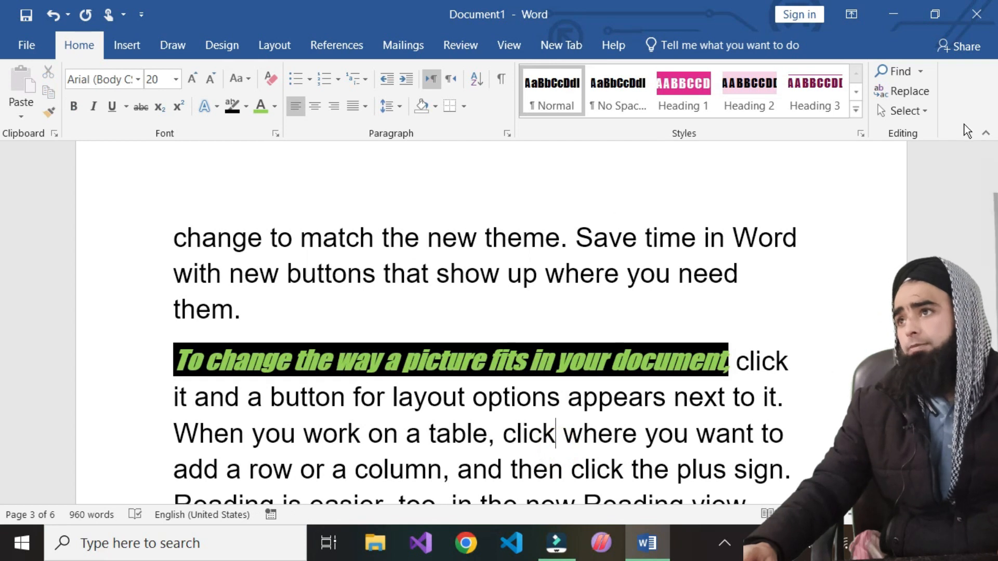
# Step: Select all text with formatting similar to the body paragraph on page 2 and review the selection across the document
pyautogui.scroll(6, 449, 318)
pyautogui.click(450, 312)
pyautogui.click(902, 113)
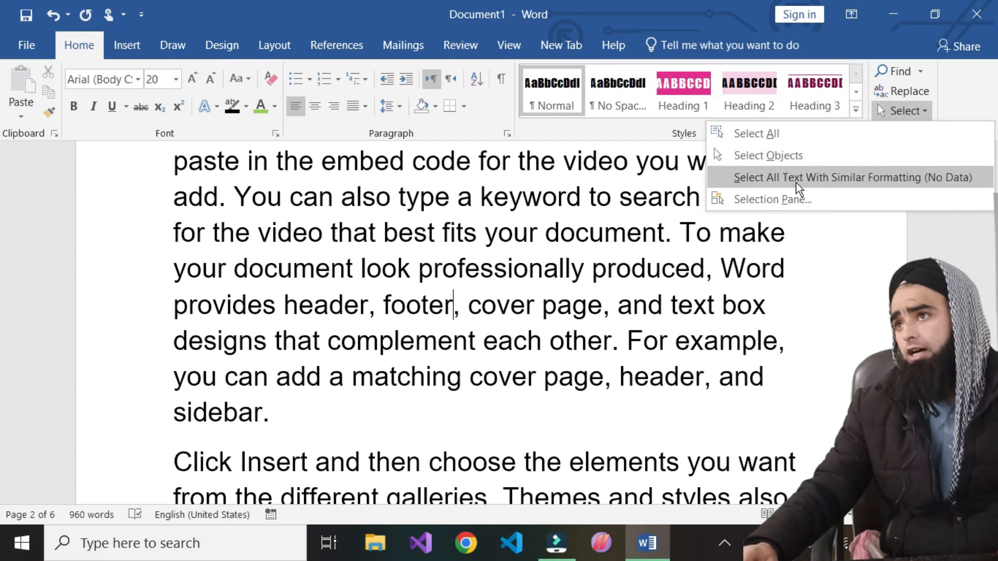
pyautogui.click(879, 187)
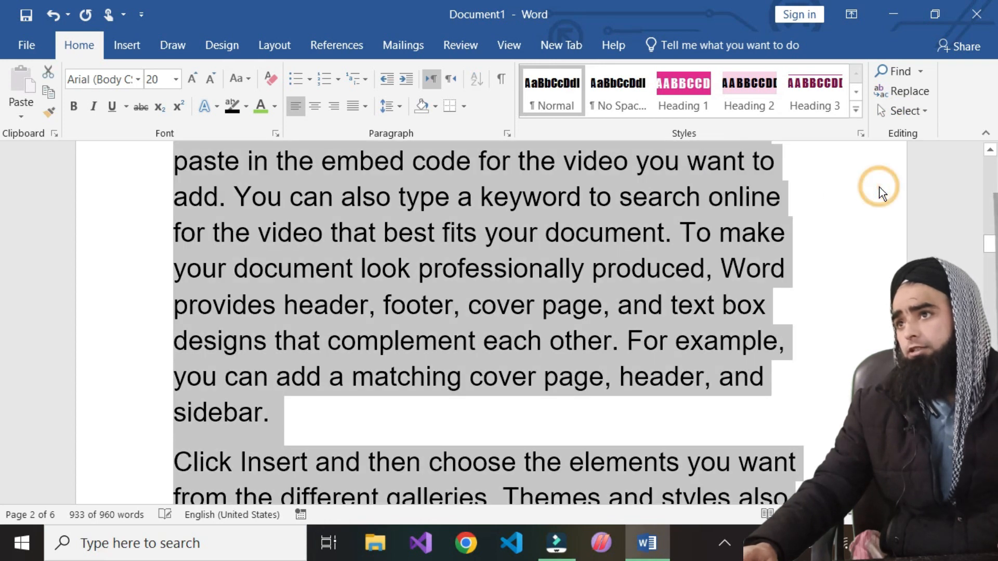
pyautogui.scroll(15, 581, 335)
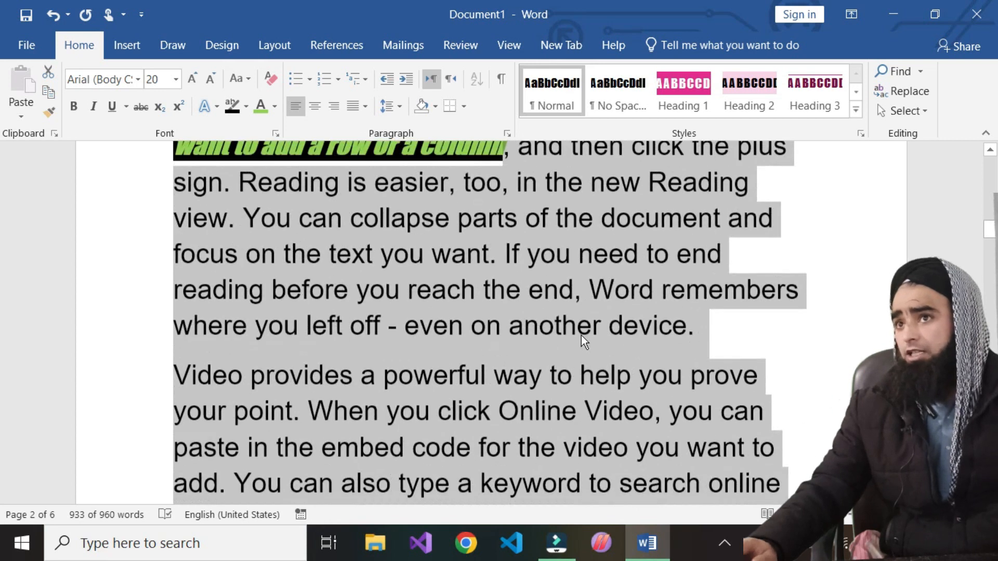
pyautogui.scroll(5, 581, 335)
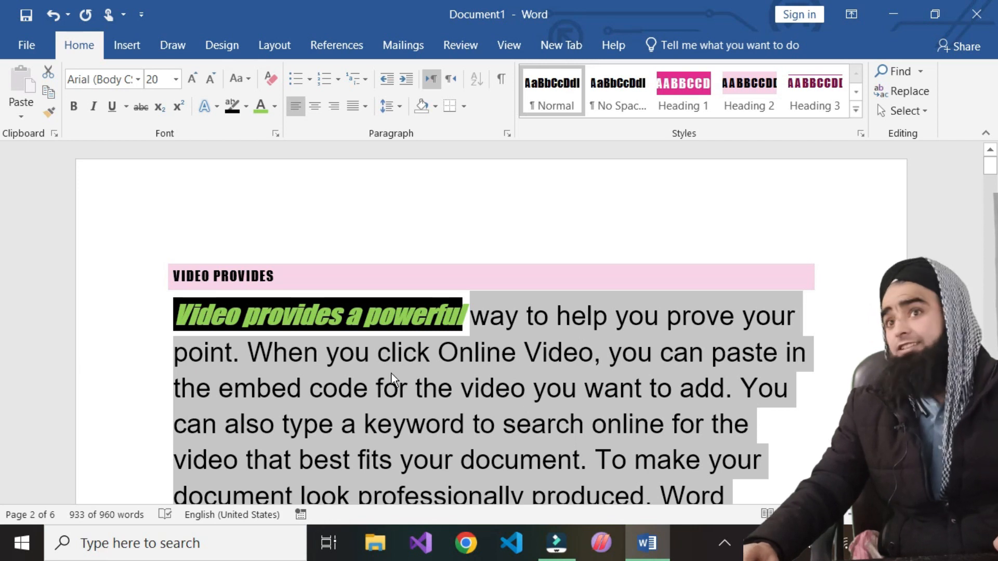
pyautogui.scroll(-5, 630, 411)
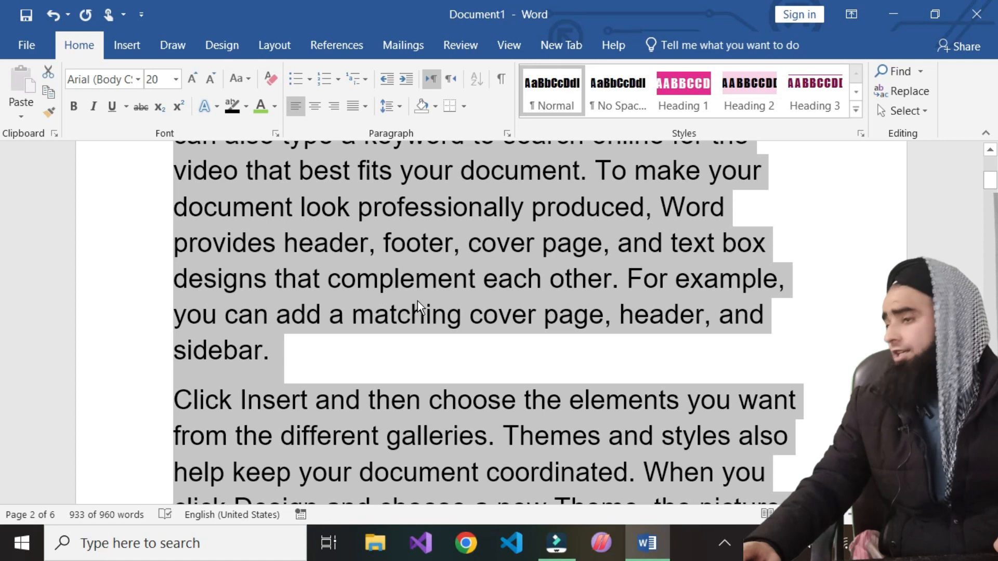
pyautogui.scroll(5, 417, 301)
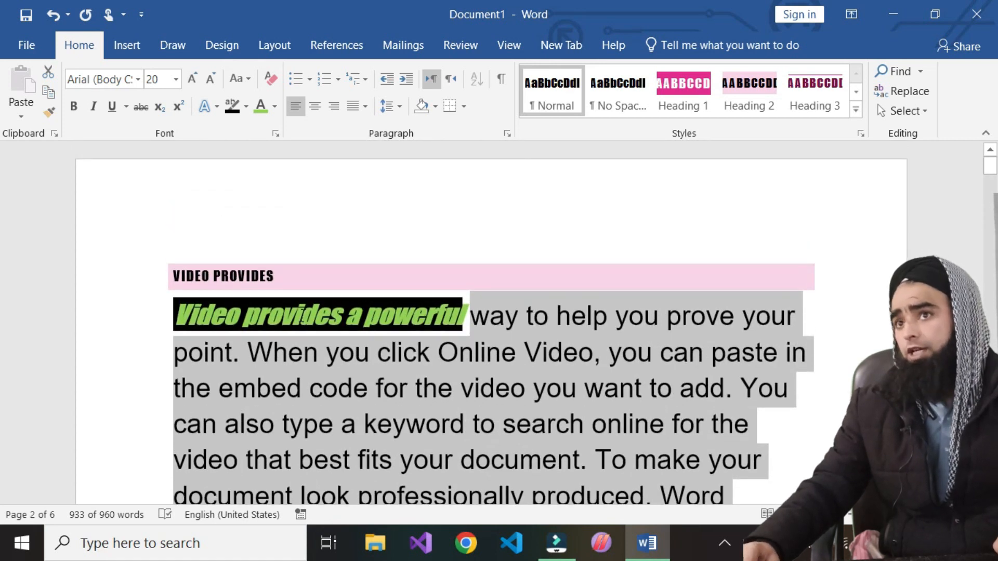
# Step: Select all text formatted like the phrase "Video provides a powerful" and set its font colour to white
pyautogui.click(301, 318)
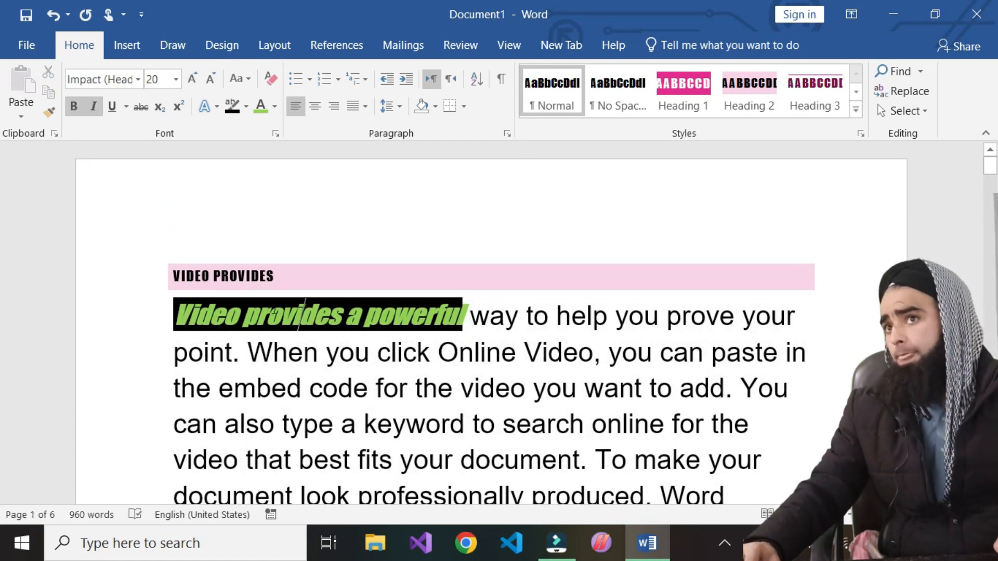
pyautogui.click(896, 111)
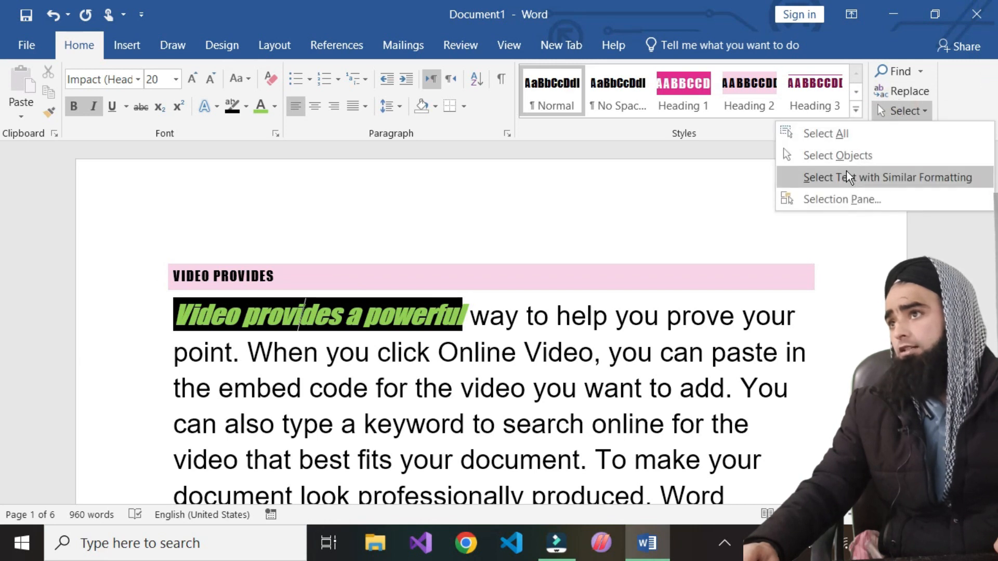
pyautogui.click(860, 178)
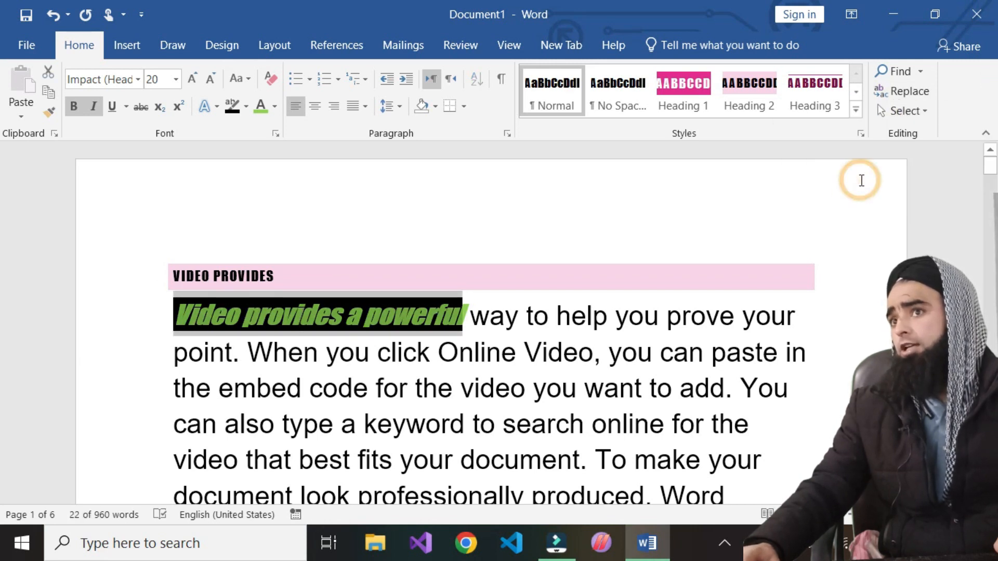
pyautogui.scroll(-15, 291, 323)
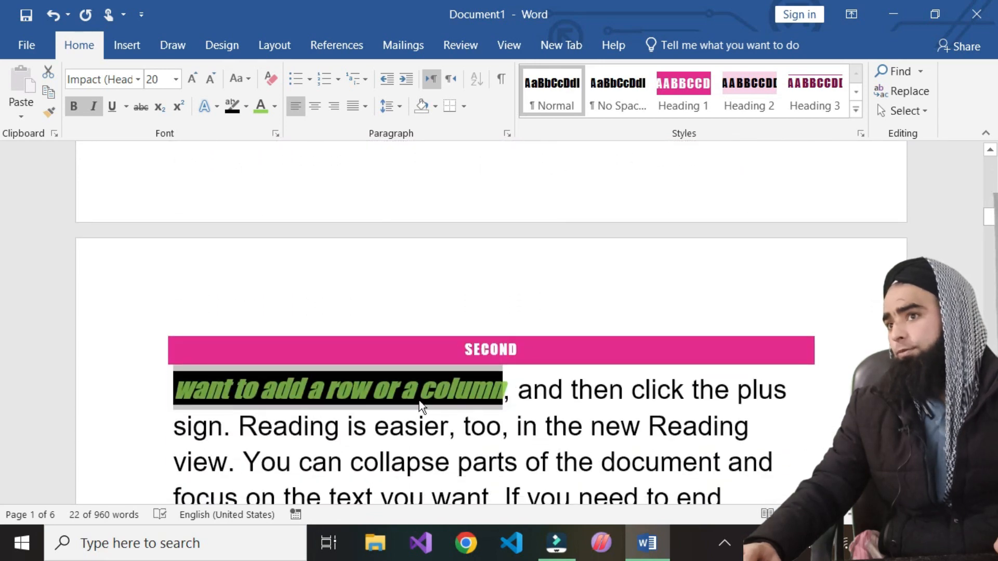
pyautogui.scroll(-15, 419, 400)
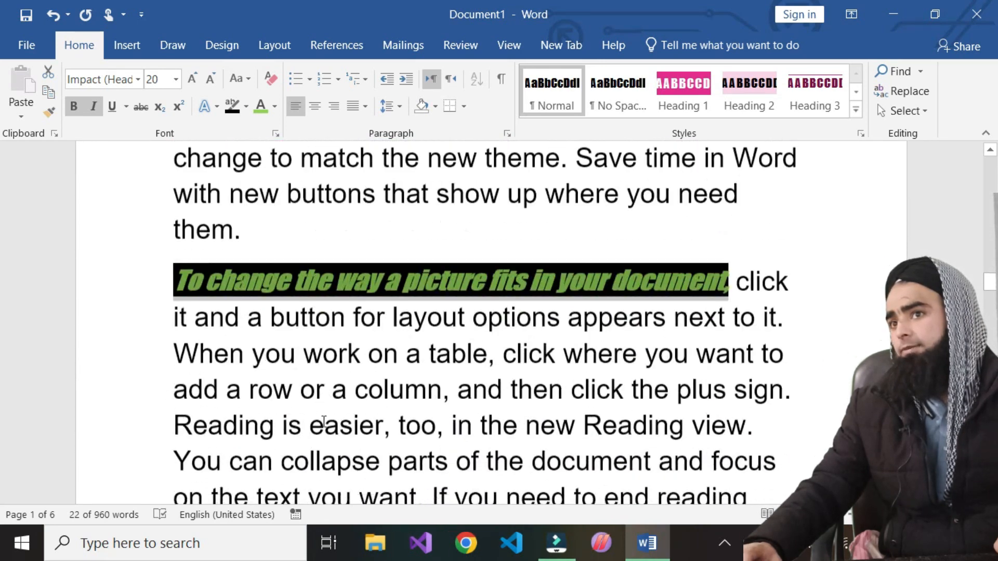
pyautogui.scroll(-1, 323, 421)
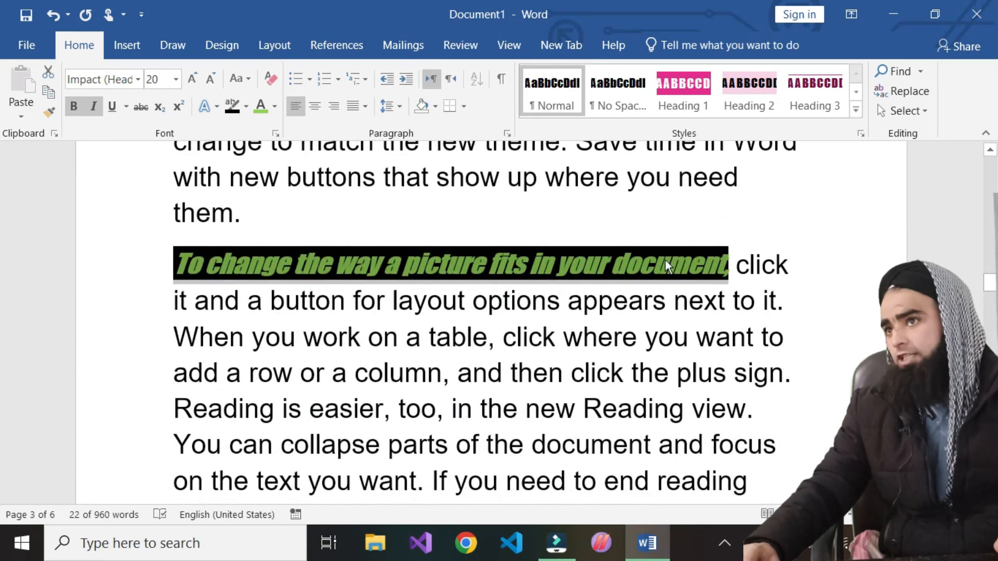
pyautogui.click(278, 107)
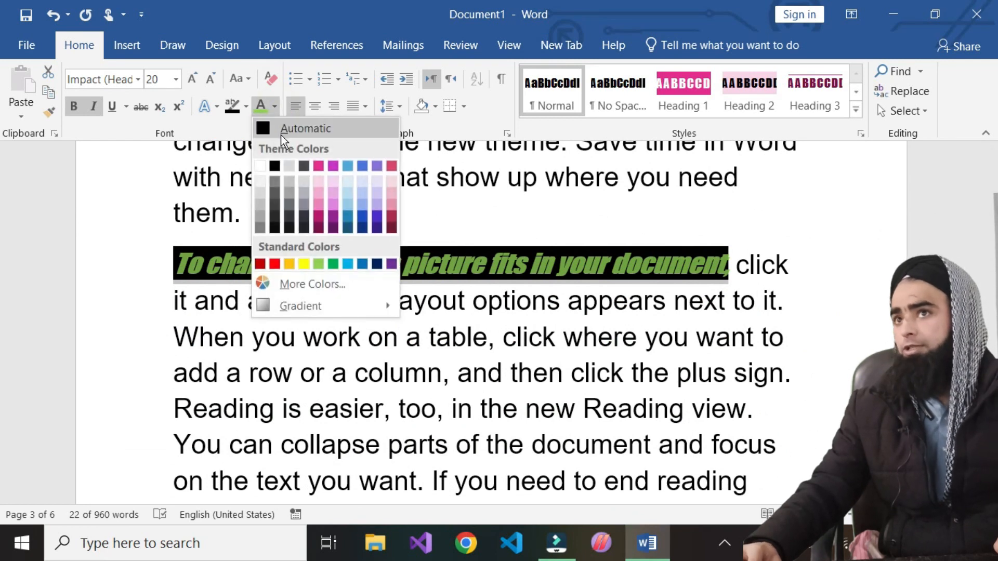
pyautogui.click(261, 166)
pyautogui.scroll(15, 375, 247)
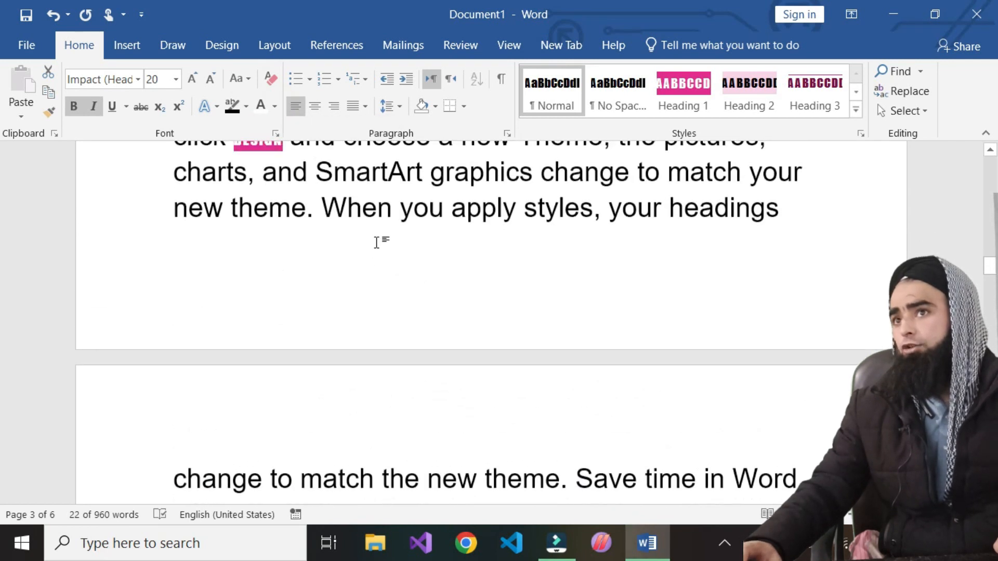
pyautogui.scroll(3, 376, 242)
pyautogui.scroll(-15, 375, 242)
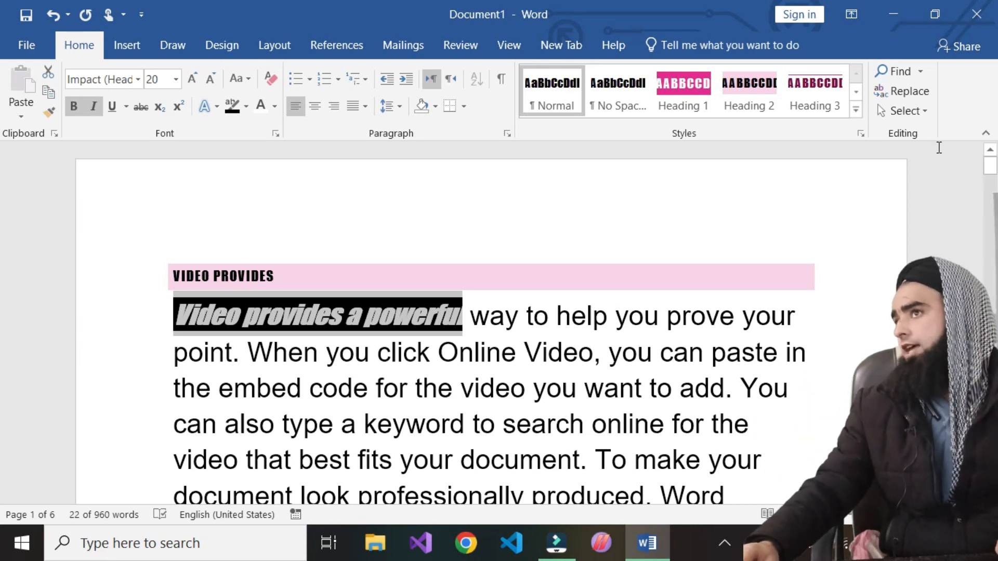
pyautogui.click(924, 116)
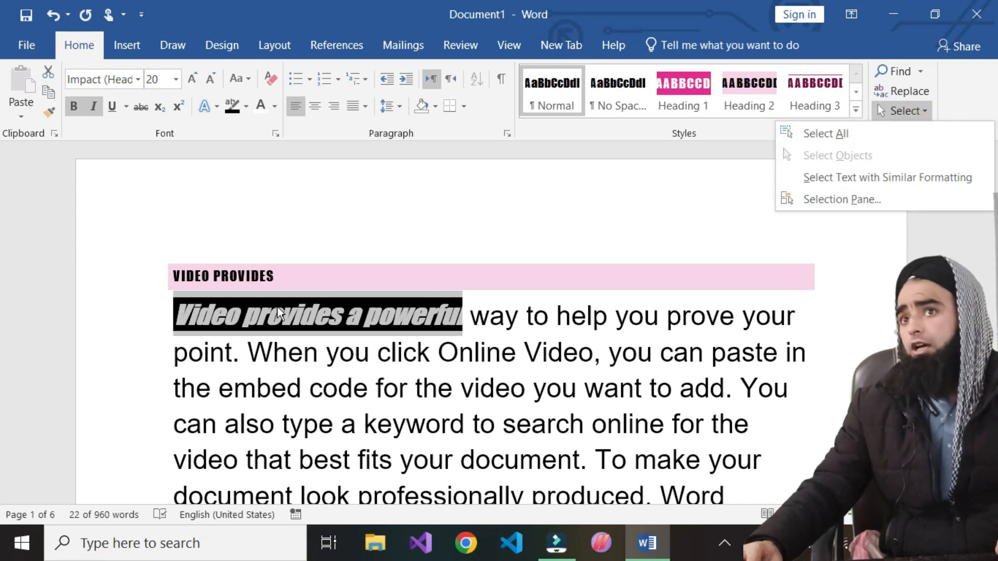
pyautogui.click(364, 322)
pyautogui.click(297, 339)
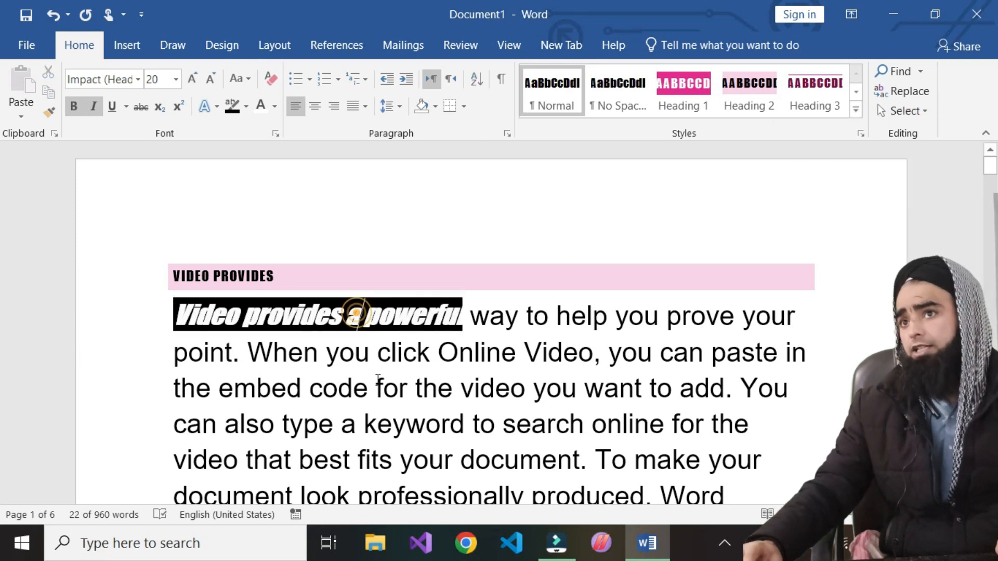
# Step: Try to turn off italic with the cursor inside "want to add a row or a column" below the "Second" heading
pyautogui.scroll(-4, 379, 401)
pyautogui.scroll(-6, 344, 353)
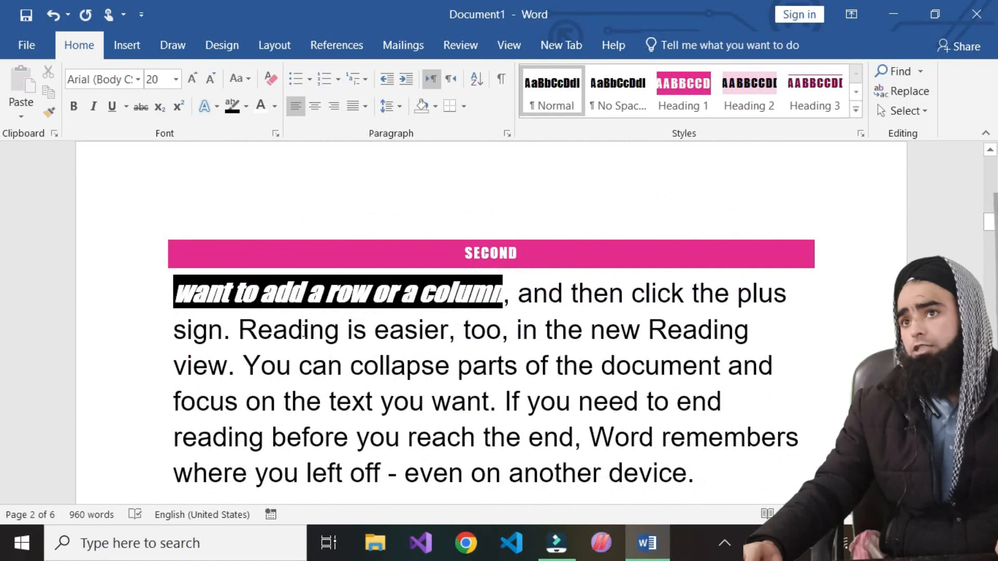
pyautogui.click(313, 293)
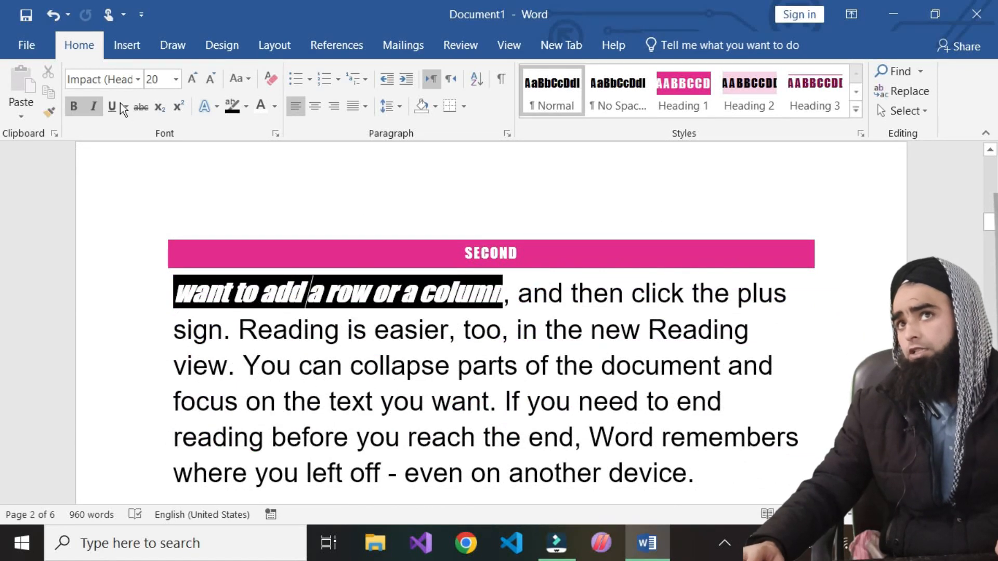
pyautogui.click(95, 111)
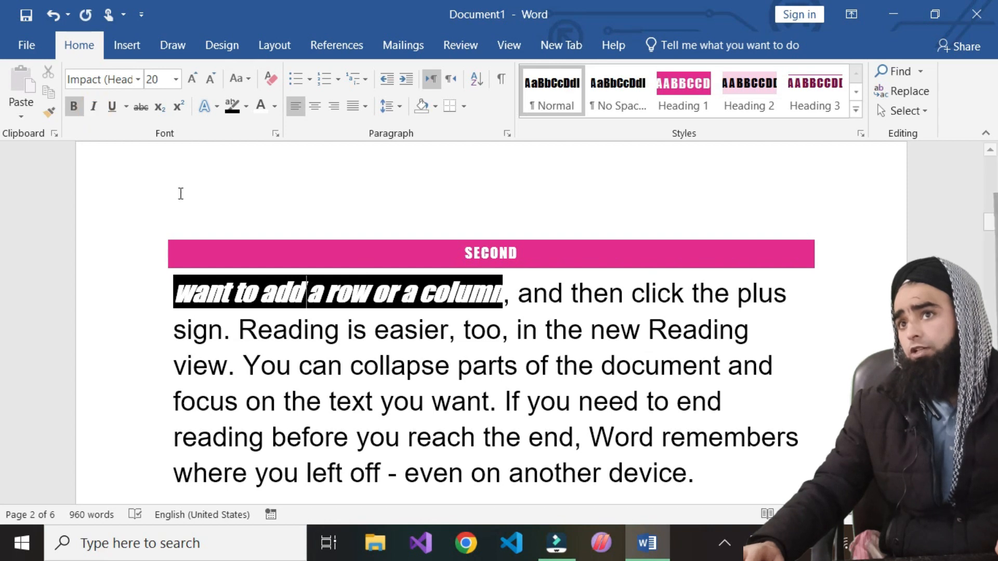
# Step: Select all text formatted like "want to add a row or a column" and remove its italic formatting
pyautogui.click(319, 293)
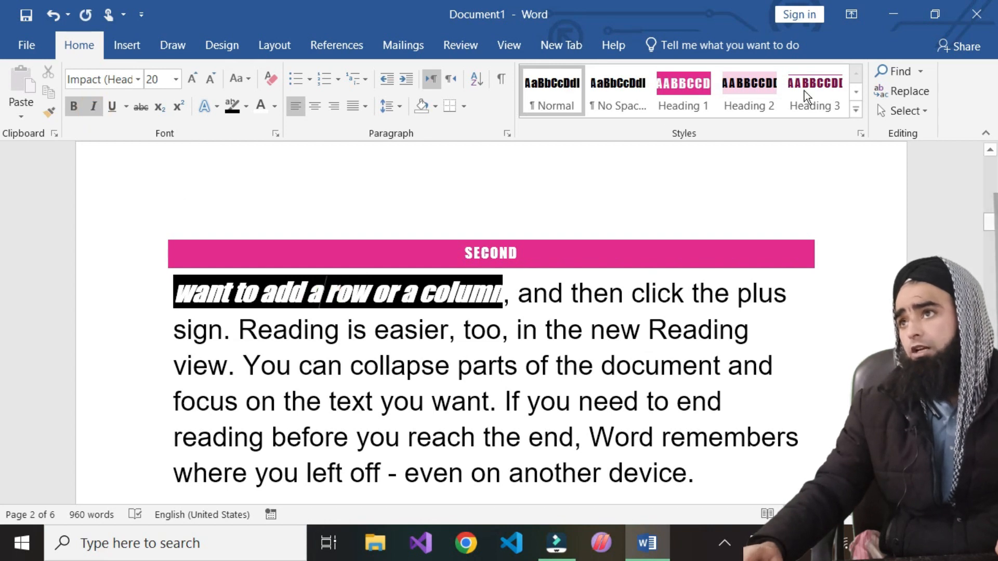
pyautogui.click(908, 111)
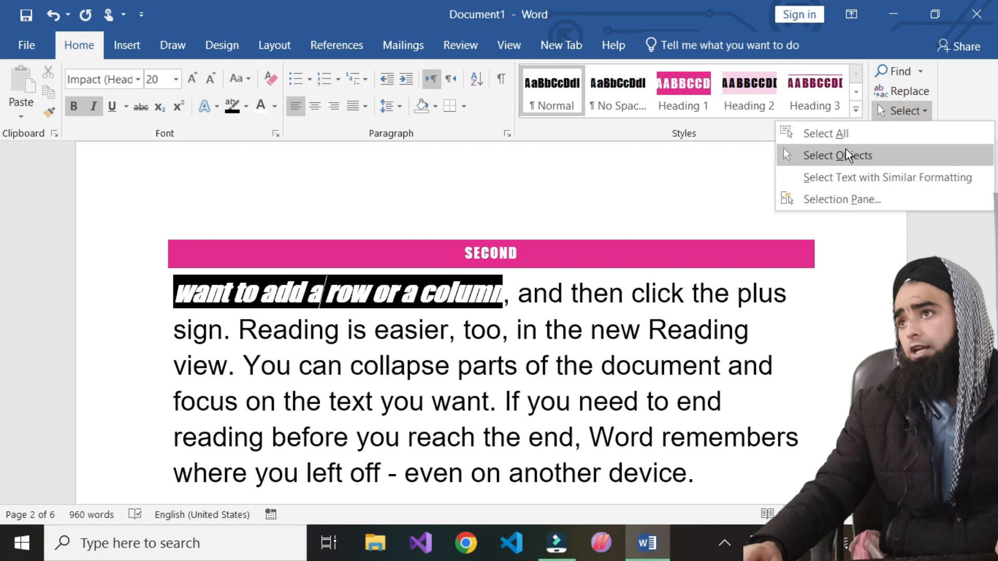
pyautogui.click(884, 178)
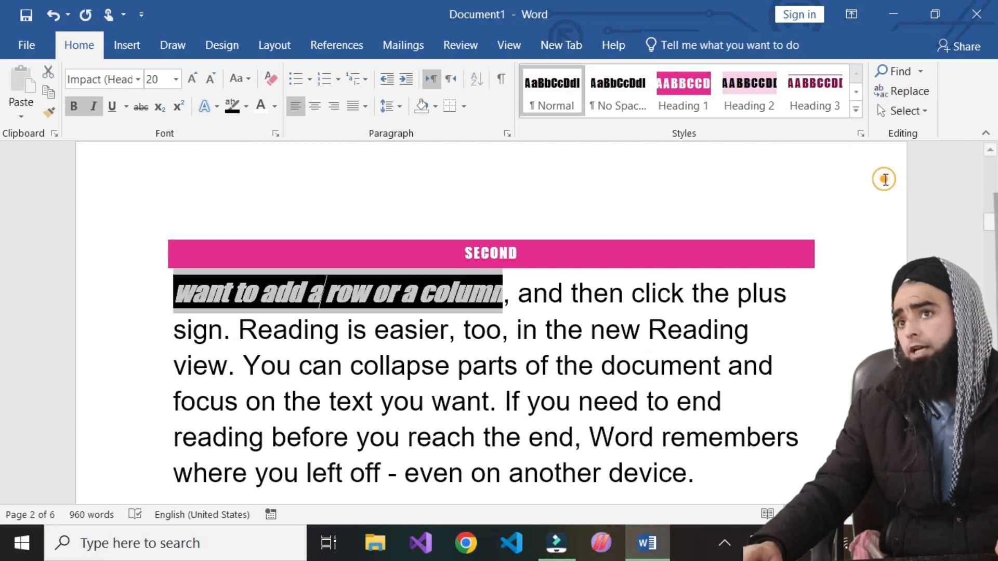
pyautogui.scroll(-2, 320, 367)
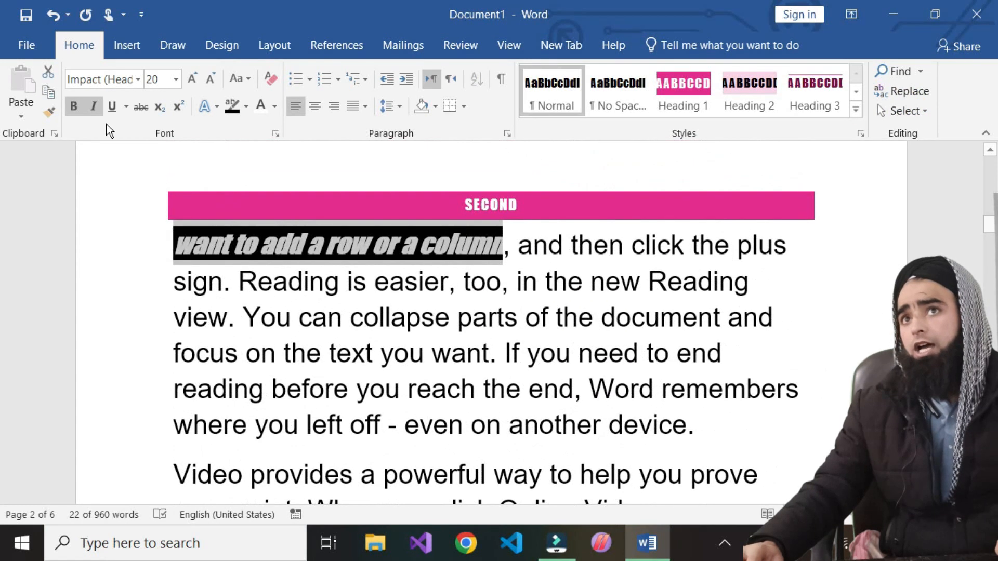
pyautogui.scroll(-5, 94, 107)
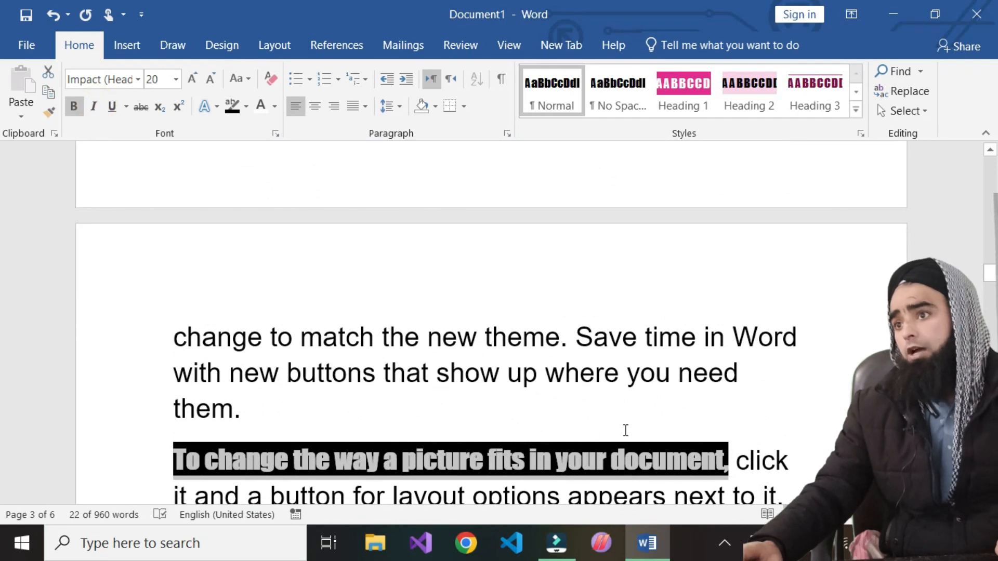
pyautogui.scroll(6, 399, 328)
pyautogui.scroll(-15, 399, 331)
pyautogui.scroll(2, 407, 415)
pyautogui.scroll(-5, 407, 416)
pyautogui.scroll(15, 406, 416)
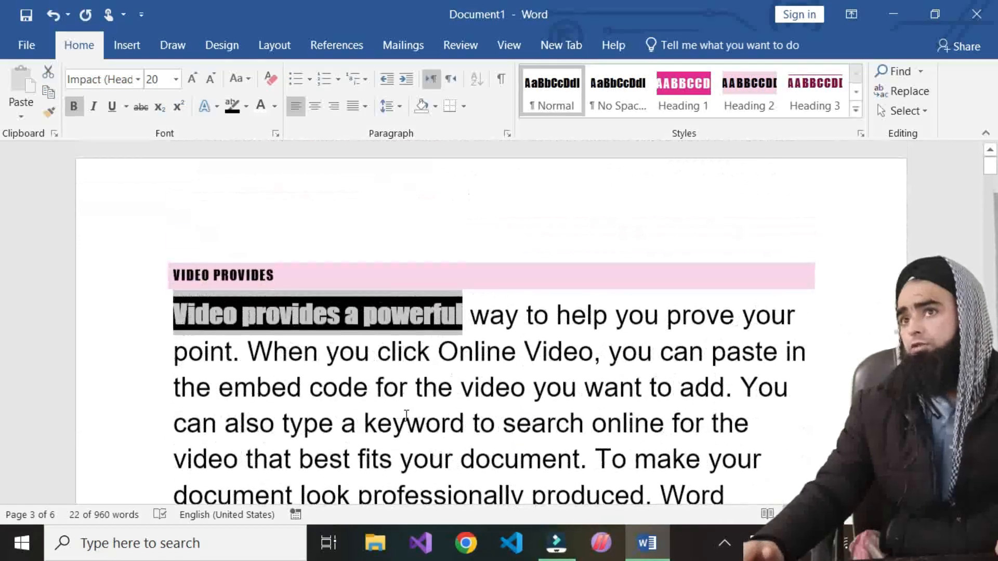
pyautogui.click(303, 476)
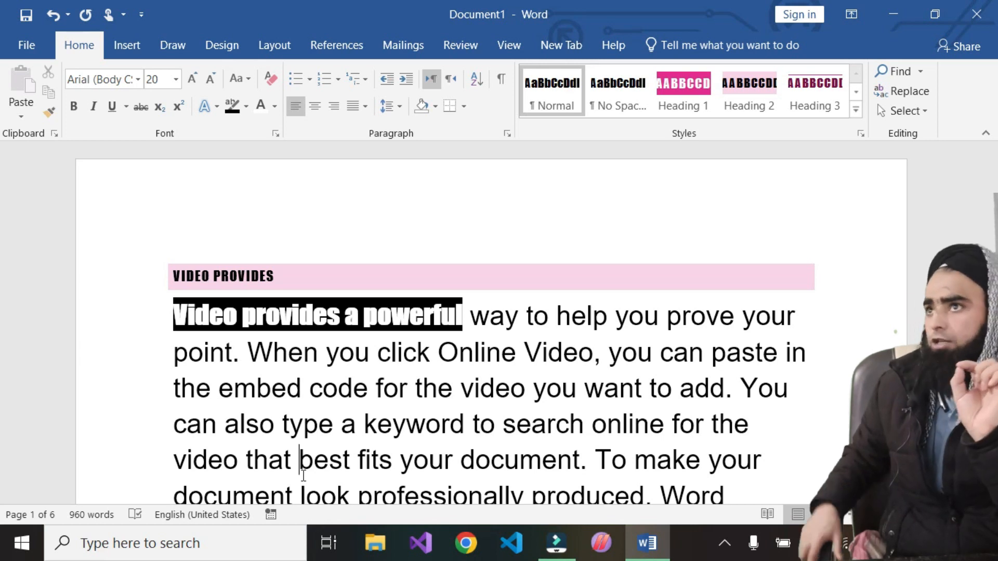
# Step: Open the Selection pane and try it with the words "way to help you" selected in the first paragraph
pyautogui.click(310, 321)
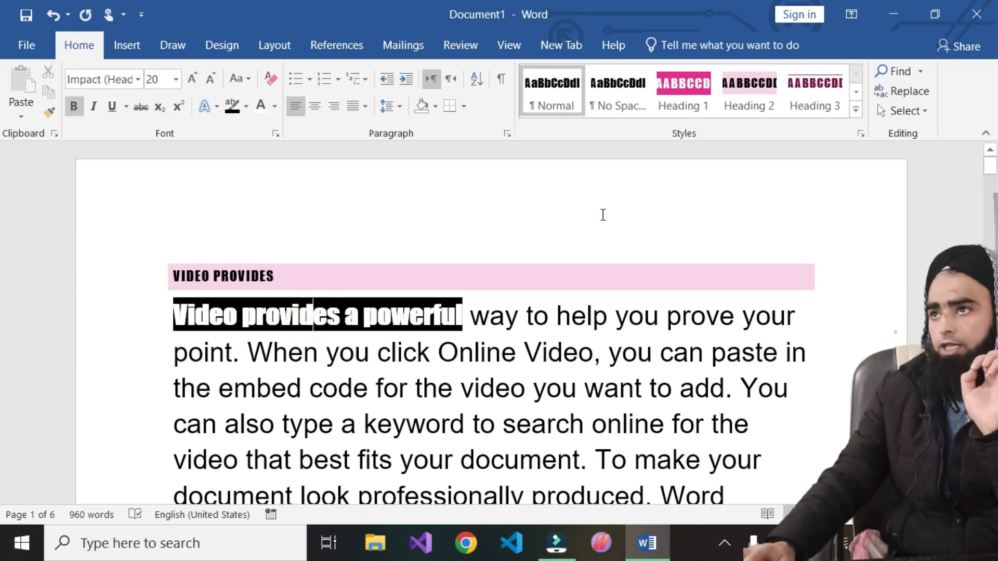
pyautogui.click(904, 111)
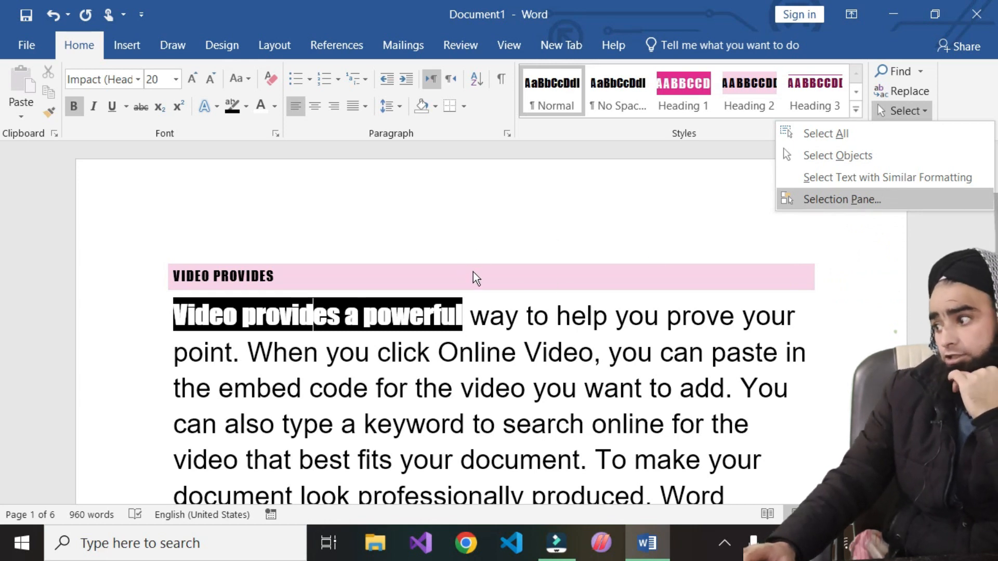
pyautogui.click(846, 199)
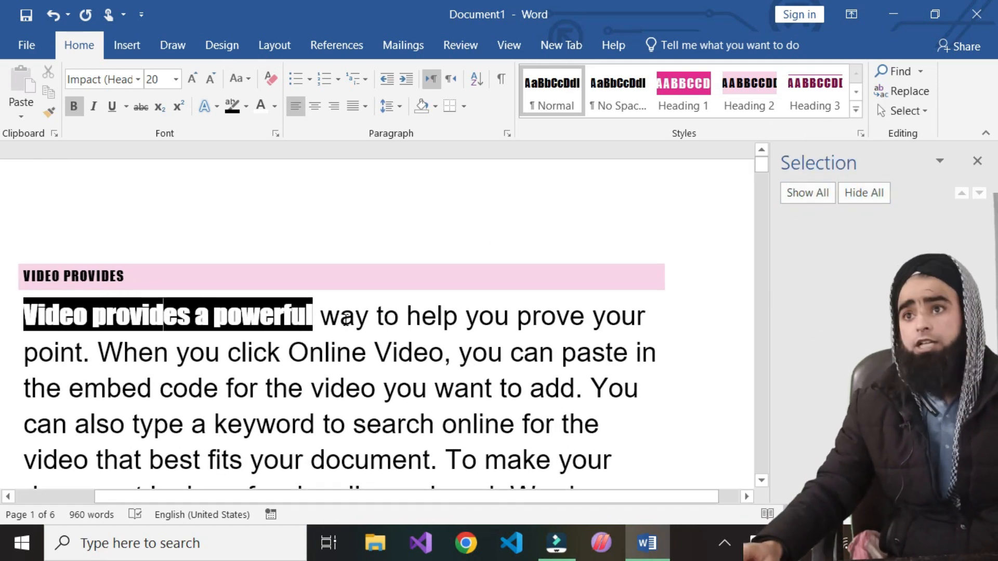
pyautogui.moveTo(318, 317); pyautogui.dragTo(489, 315)
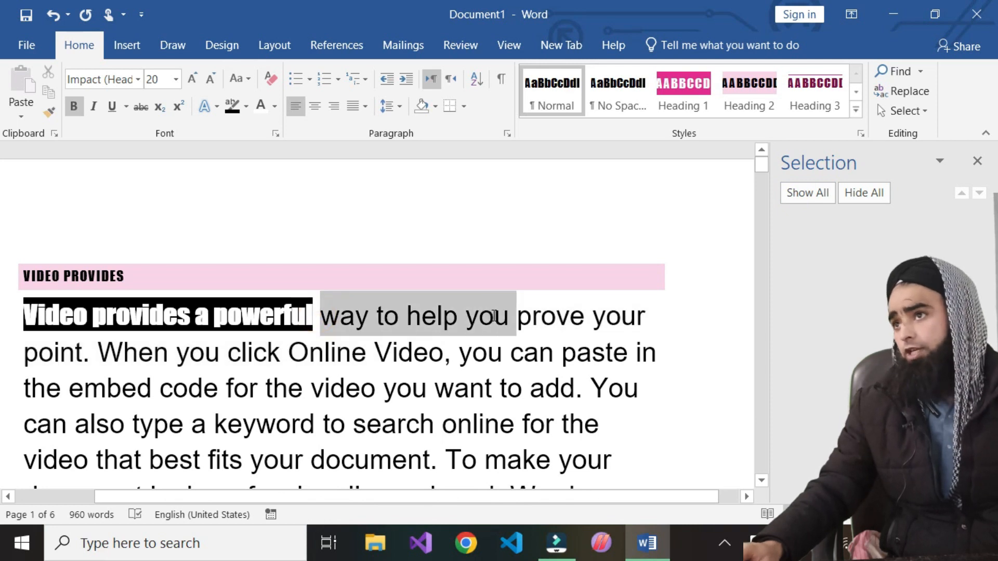
pyautogui.click(488, 317)
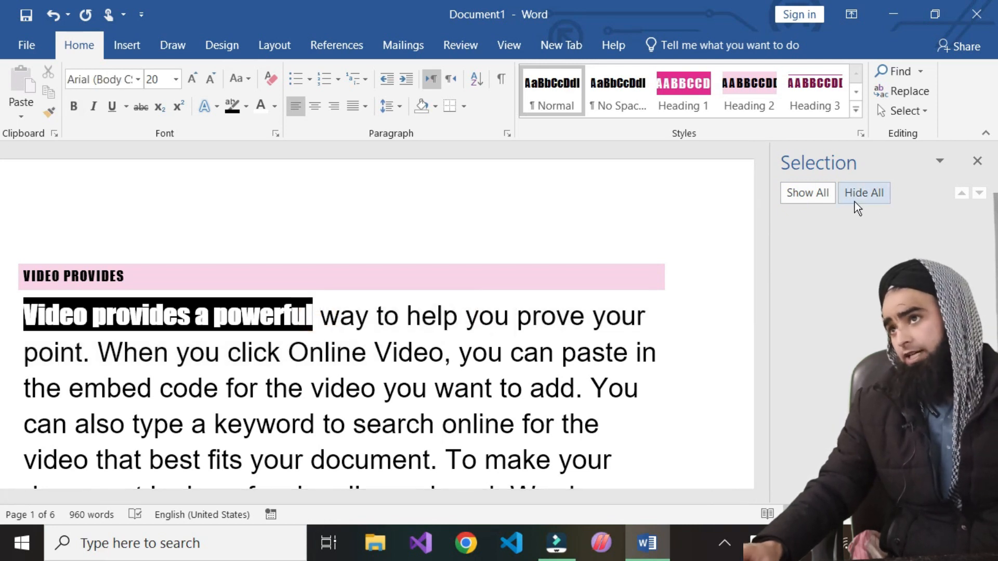
# Step: Place the cursor in the text box containing "Text" below the ink drawings on page 6
pyautogui.scroll(-10, 212, 433)
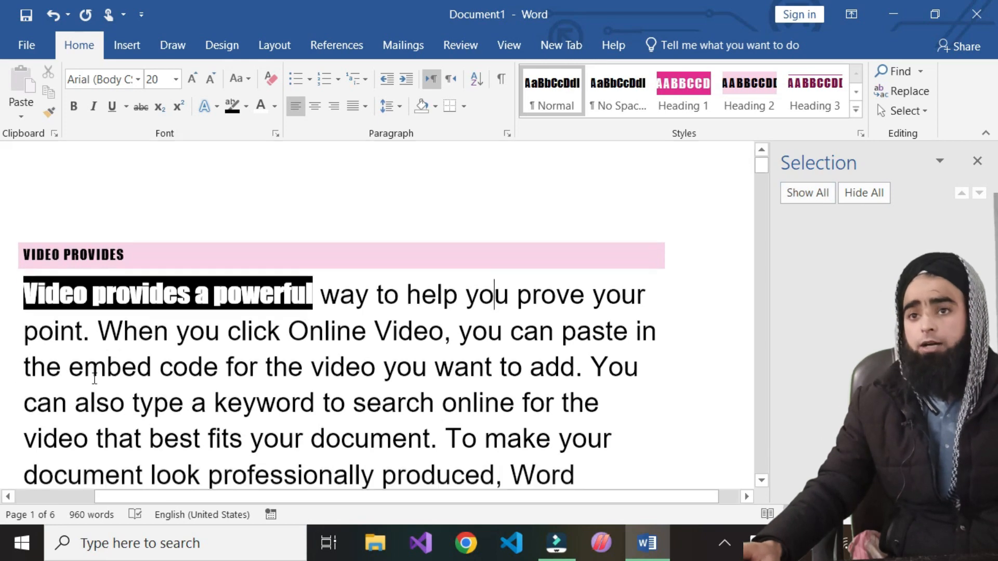
pyautogui.scroll(-8, 212, 433)
pyautogui.scroll(5, 288, 397)
pyautogui.scroll(-10, 288, 397)
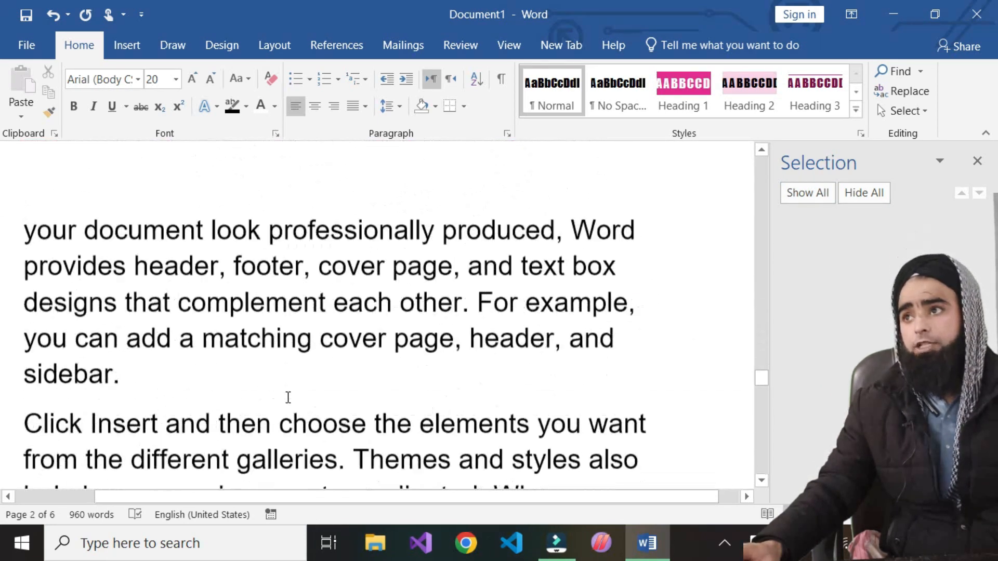
pyautogui.scroll(-20, 285, 411)
pyautogui.click(327, 296)
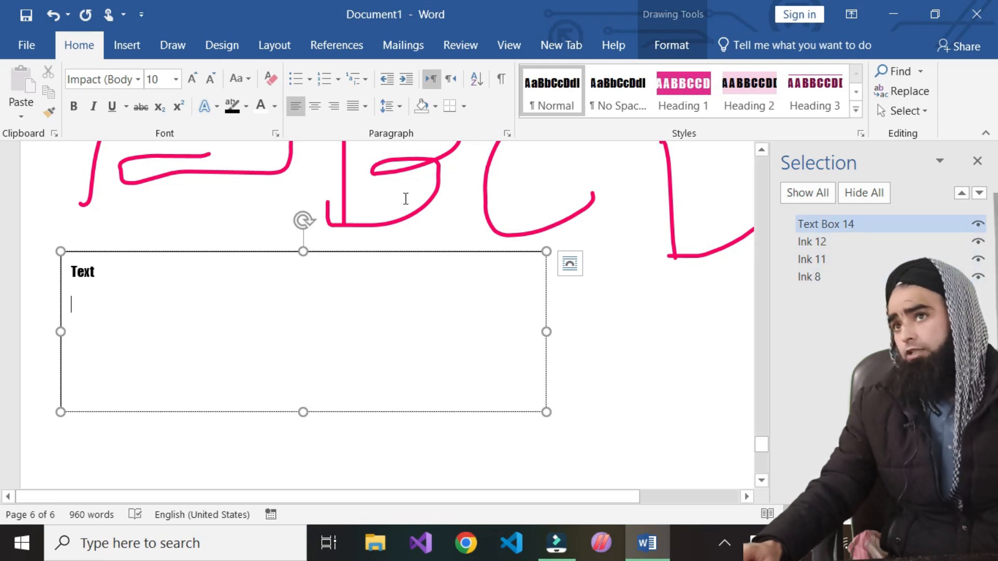
# Step: Select Ink 12, the small pink dot above the letter drawings on page 6, and hide it
pyautogui.scroll(5, 460, 304)
pyautogui.scroll(-1, 461, 304)
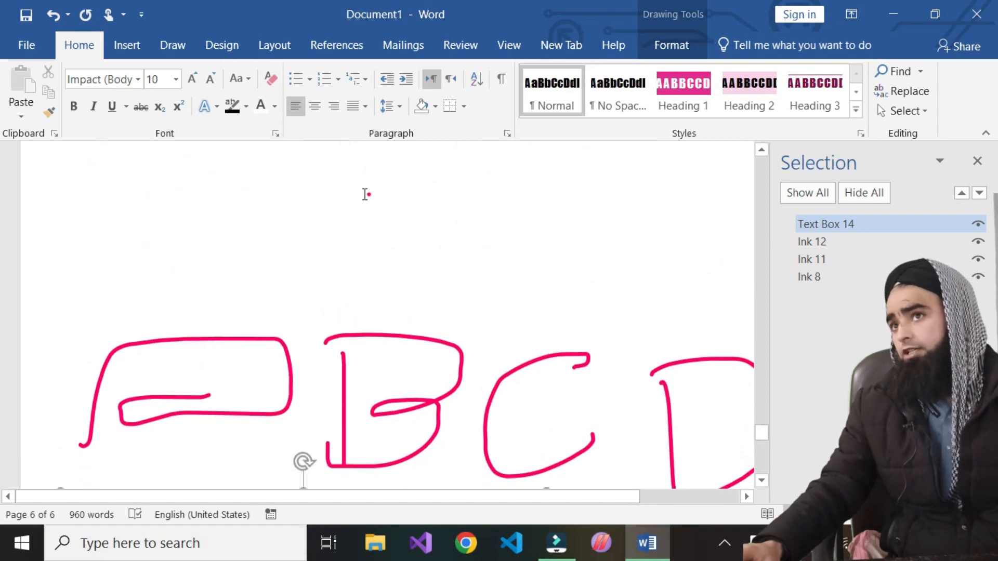
pyautogui.click(851, 240)
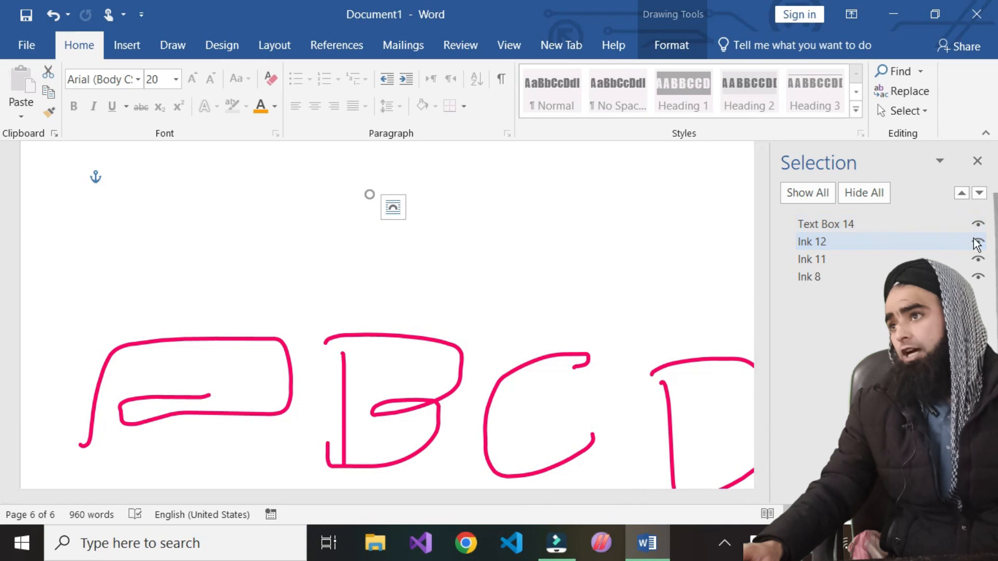
pyautogui.click(639, 243)
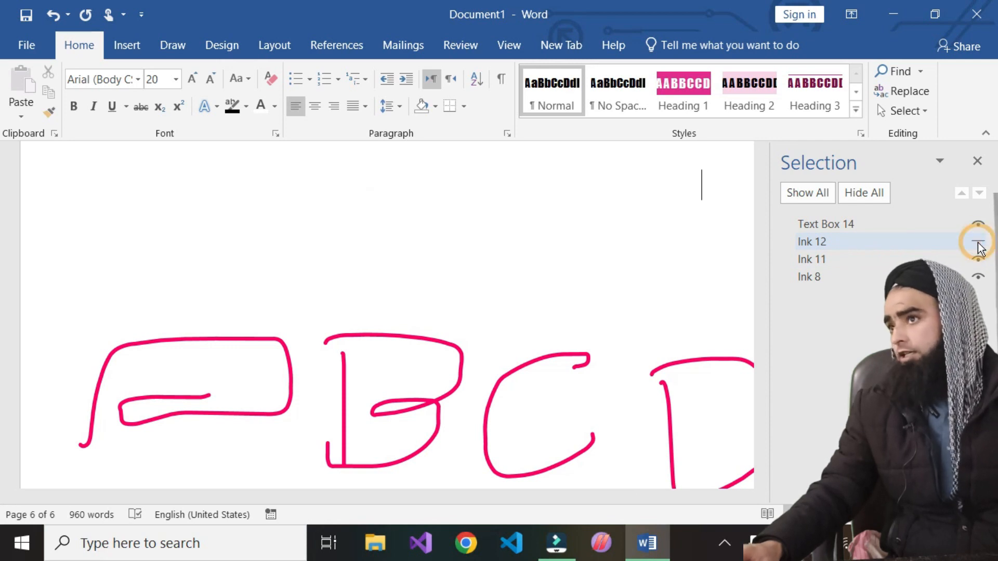
# Step: Hide and show again the drawings Ink 11 and Ink 8, one after the other
pyautogui.click(829, 259)
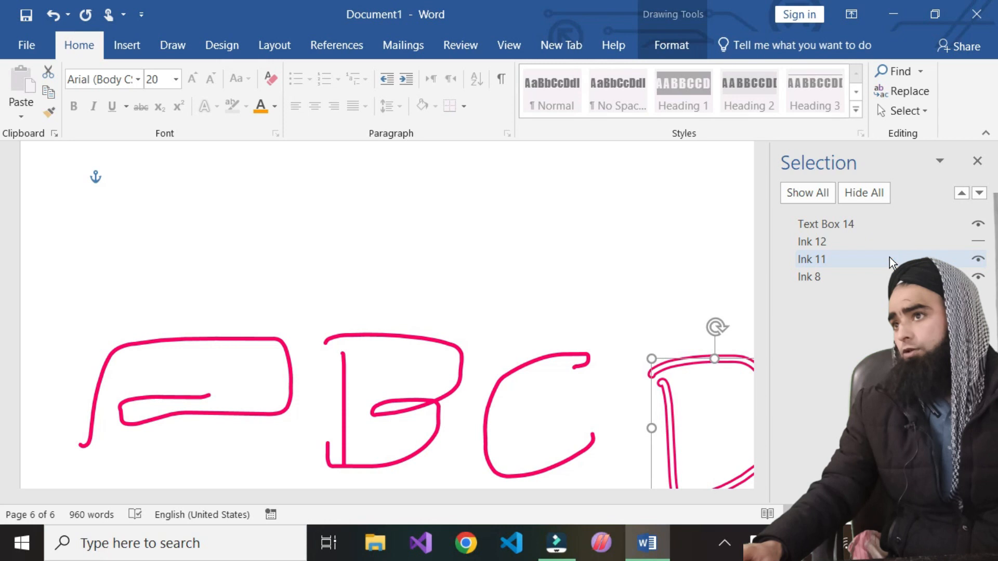
pyautogui.click(890, 261)
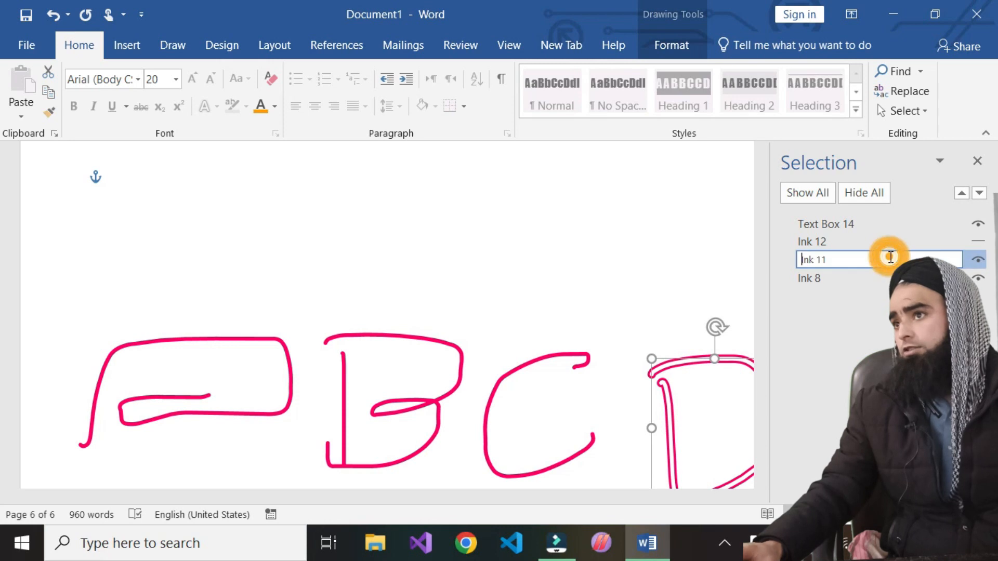
pyautogui.click(978, 261)
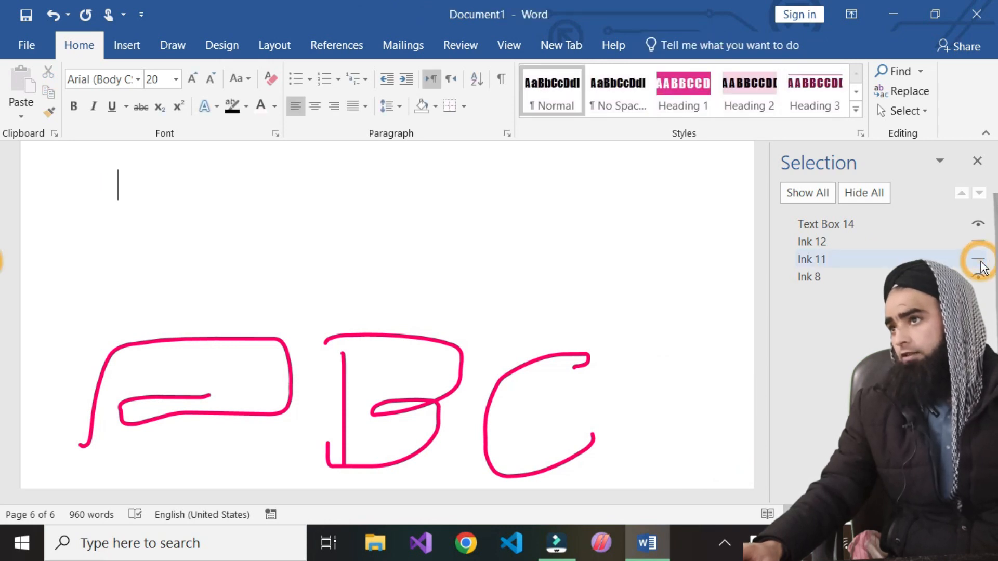
pyautogui.click(978, 260)
pyautogui.click(979, 275)
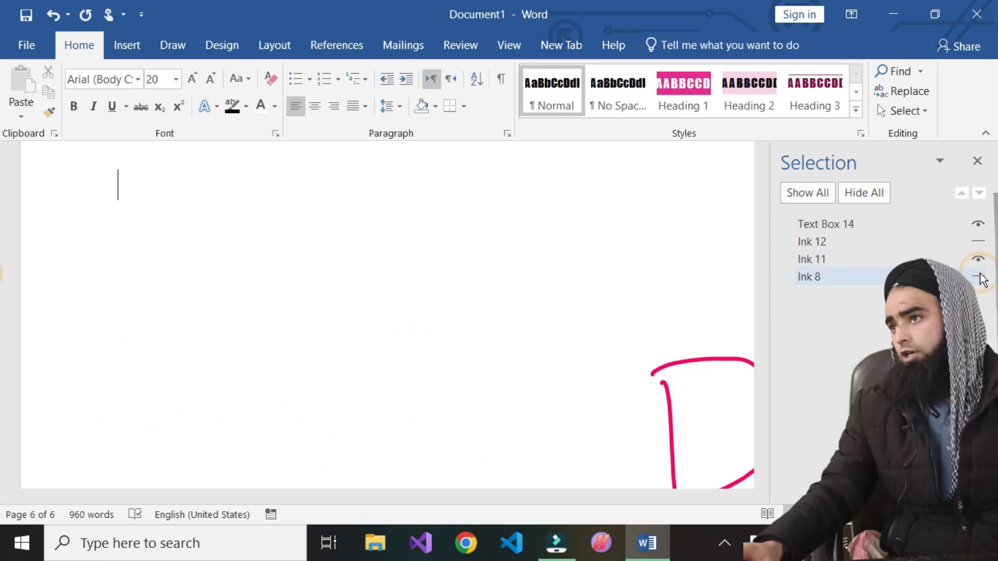
pyautogui.click(980, 277)
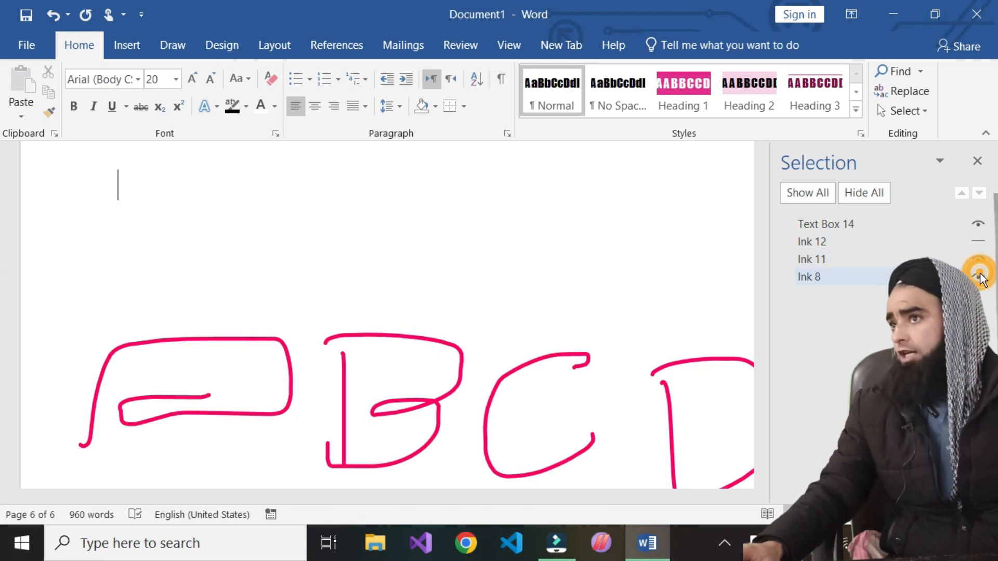
# Step: Hide all objects on the page at once and make them all visible again
pyautogui.click(815, 187)
pyautogui.click(867, 195)
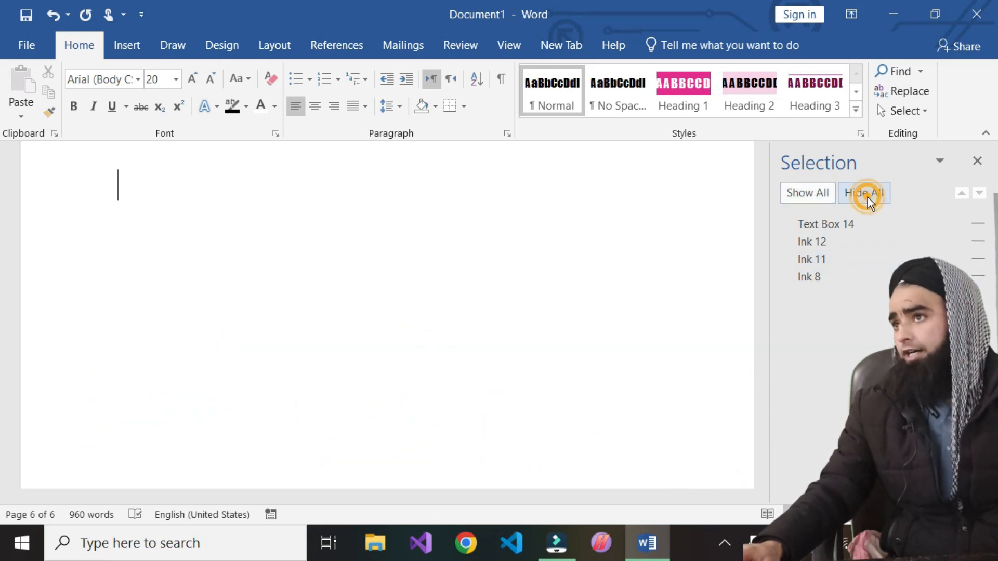
pyautogui.click(817, 197)
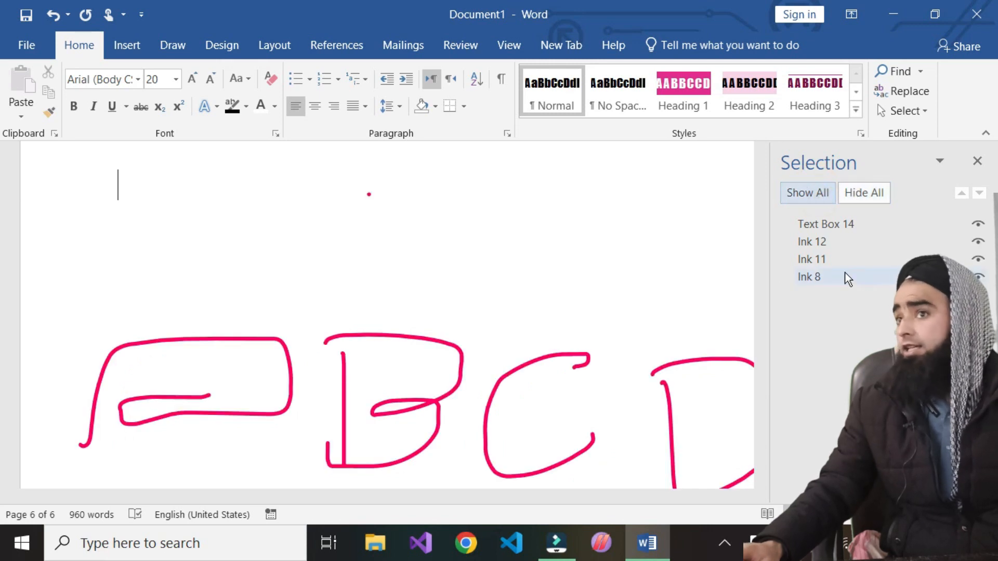
# Step: Insert an oval about 1.63" wide and 0.84" high just above the ink letters A and B on page 6
pyautogui.scroll(5, 476, 350)
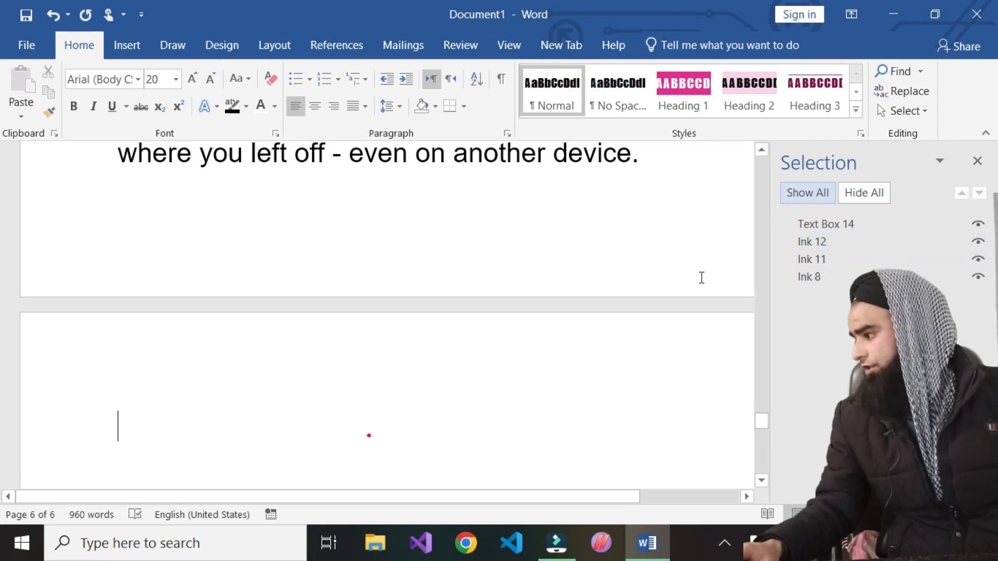
pyautogui.scroll(-2, 185, 351)
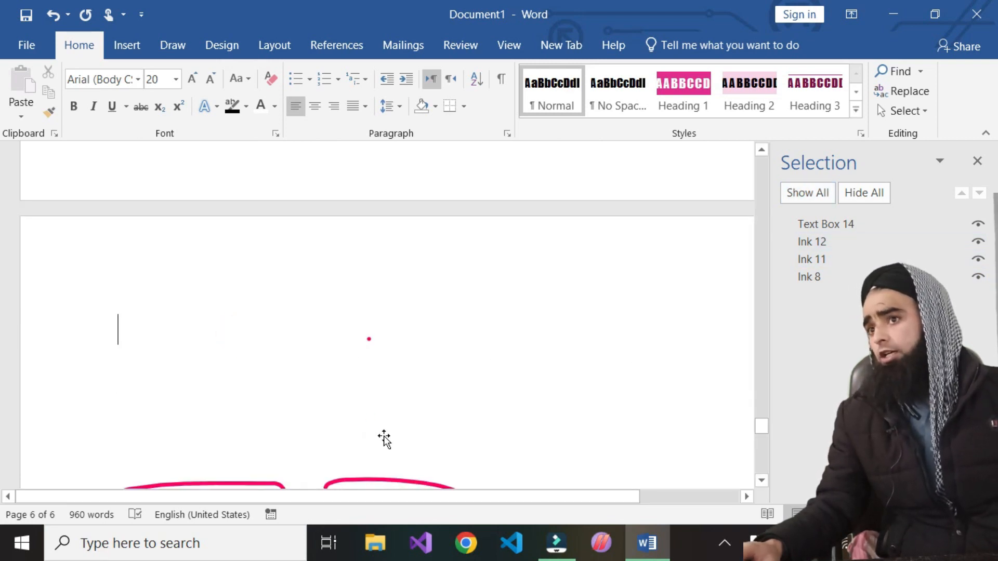
pyautogui.scroll(-4, 383, 438)
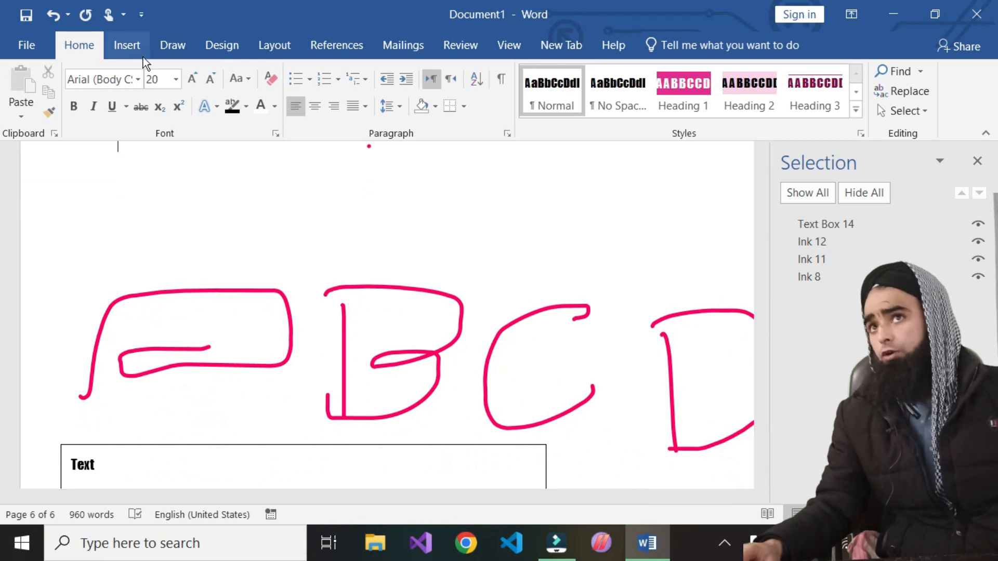
pyautogui.click(116, 47)
pyautogui.click(130, 111)
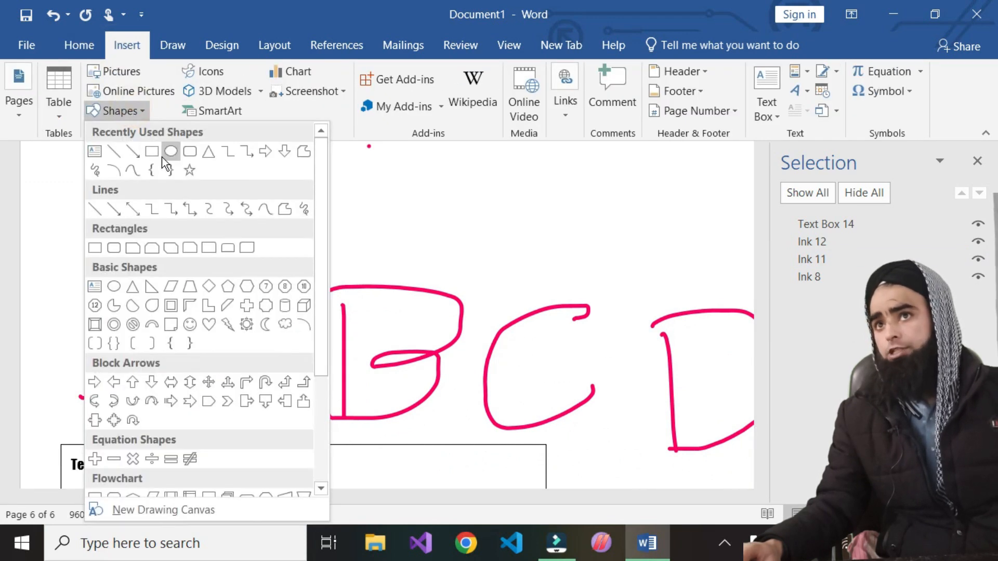
pyautogui.click(180, 152)
pyautogui.moveTo(210, 194)
pyautogui.mouseDown()
pyautogui.moveTo(329, 295)
pyautogui.moveTo(370, 278)
pyautogui.mouseUp()
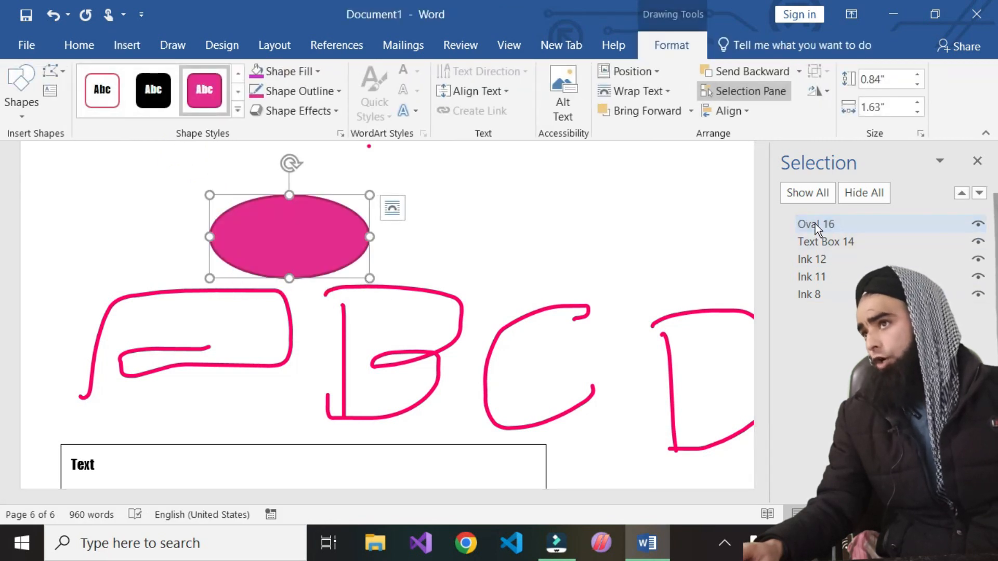
# Step: Toggle the visibility of the new oval off and on several times, leaving it shown
pyautogui.click(979, 225)
pyautogui.click(980, 225)
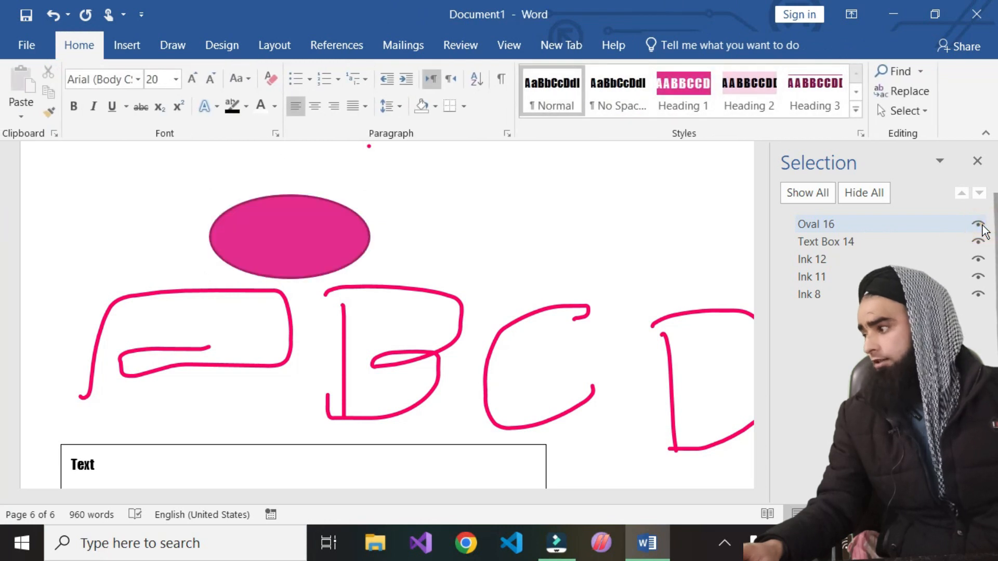
pyautogui.click(980, 226)
pyautogui.click(979, 226)
pyautogui.click(980, 225)
pyautogui.click(979, 225)
# Step: Close Word without saving the document
pyautogui.click(901, 111)
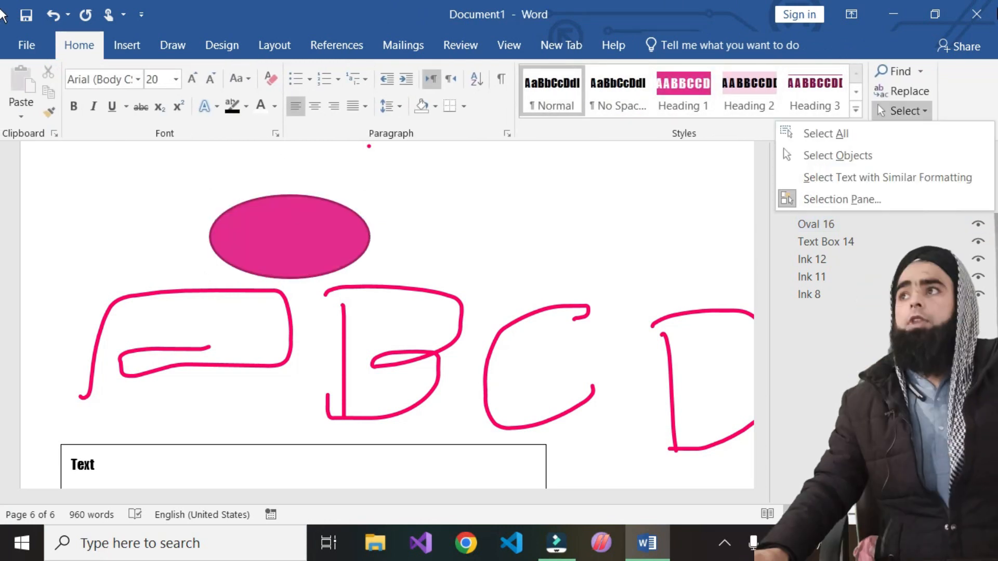
pyautogui.hotkey('alt', 'F4')
pyautogui.click(488, 312)
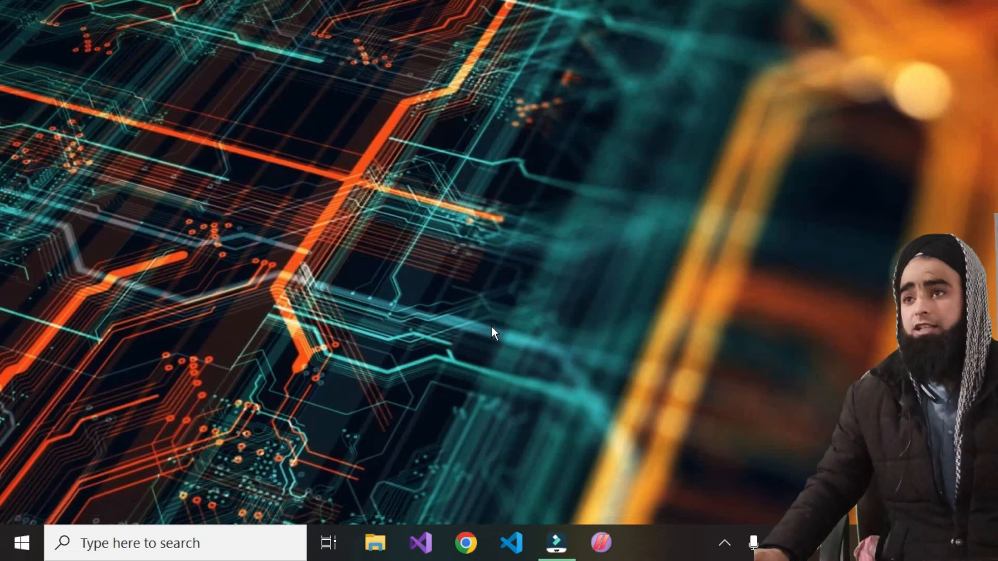